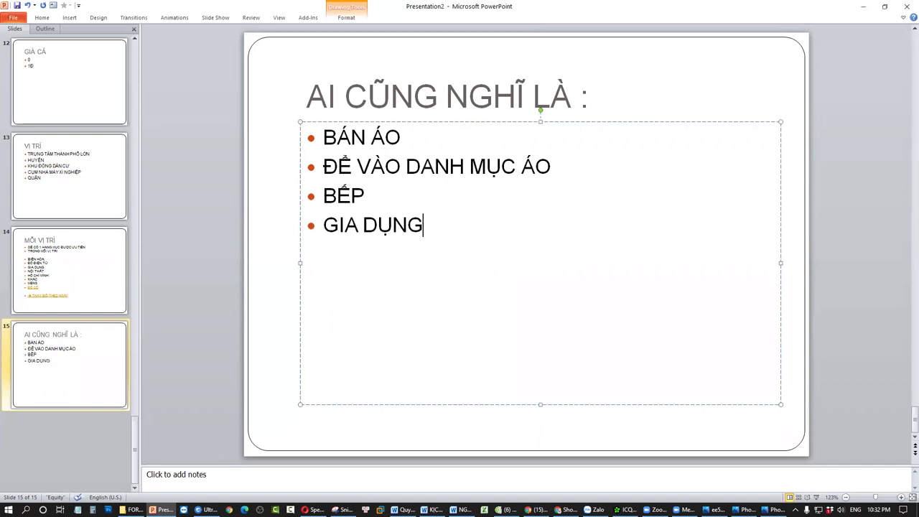
# Step: Make the bullets "BẾP" and "GIA DỤNG" bold on the "AI CŨNG NGHĨ LÀ :" slide
pyautogui.moveTo(436, 230); pyautogui.dragTo(328, 195)
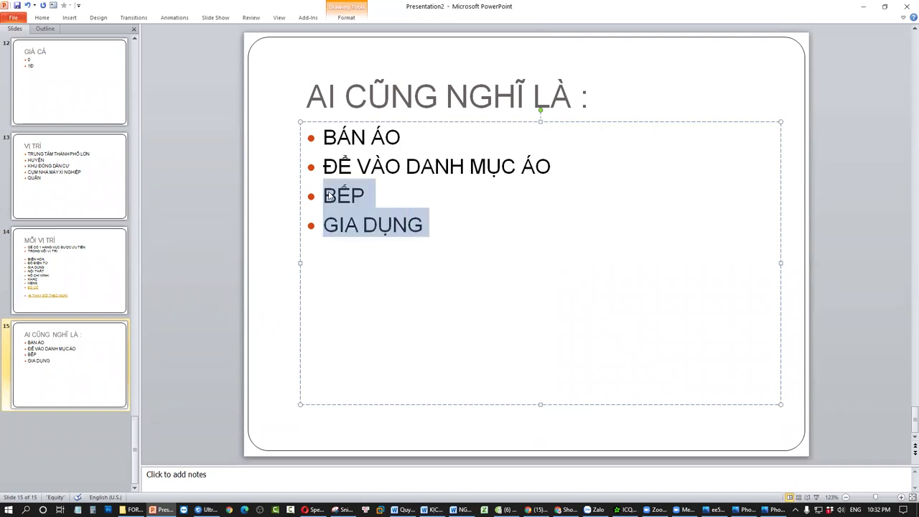
pyautogui.hotkey('ctrl', 'b')
pyautogui.click(463, 248)
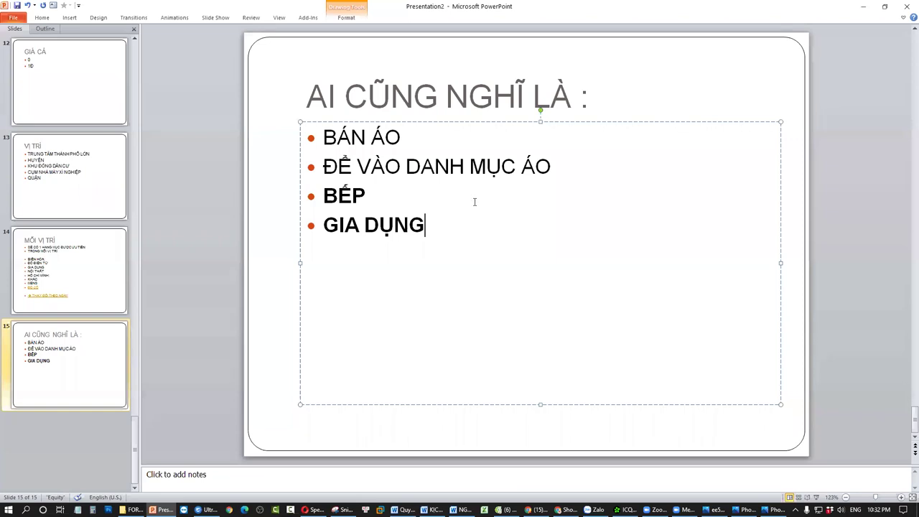
pyautogui.moveTo(453, 229); pyautogui.dragTo(306, 186)
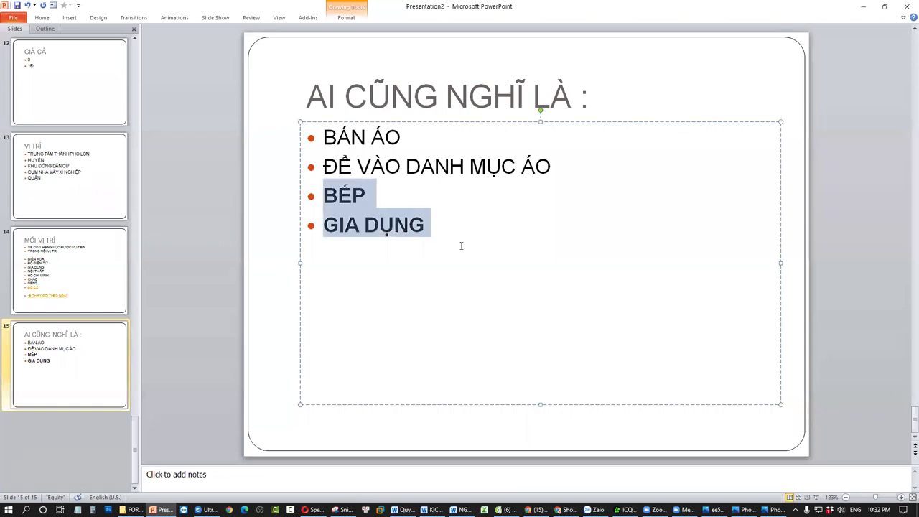
pyautogui.click(345, 229)
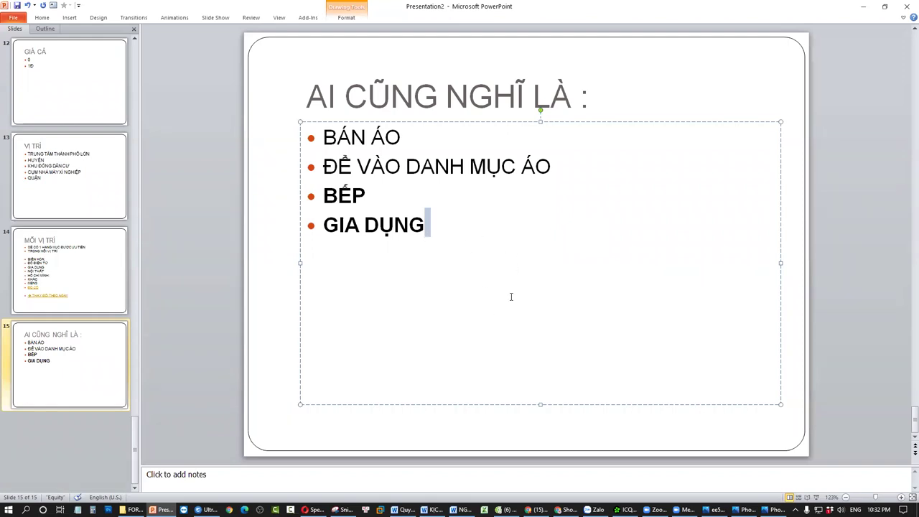
pyautogui.moveTo(463, 228); pyautogui.dragTo(182, 215)
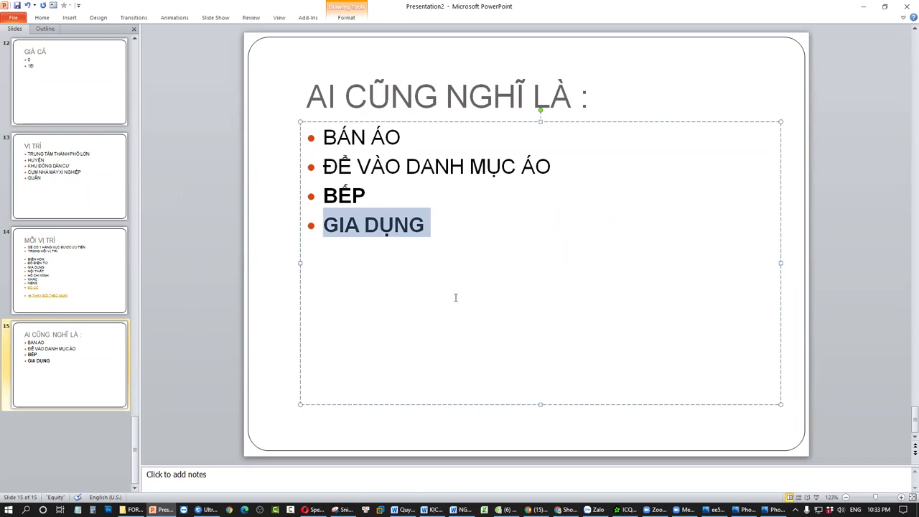
pyautogui.click(434, 230)
# Step: Show the "MỖI VỊ TRÍ" slide, switch to Facebook Marketplace in Chrome and examine which listings appear under each Ho Chi Minh City category
pyautogui.click(80, 246)
pyautogui.hotkey('alt', 'Tab')
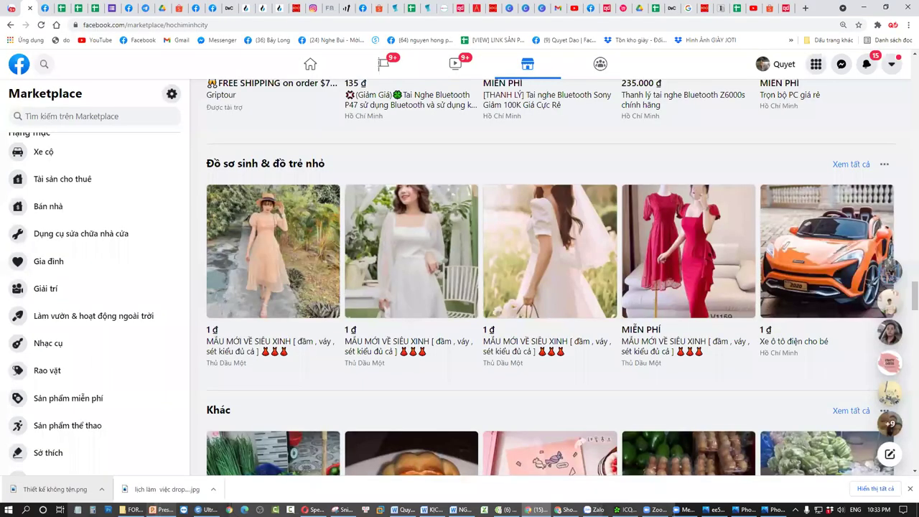
pyautogui.scroll(-2, 280, 275)
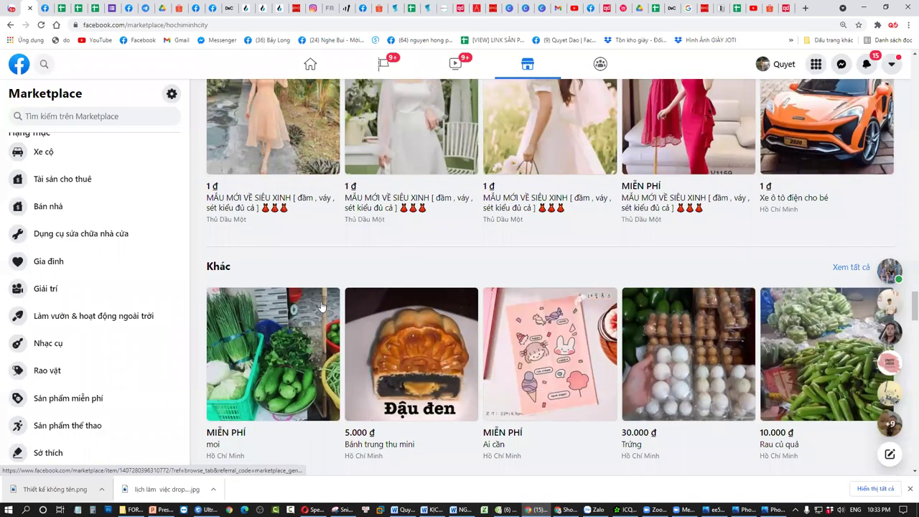
pyautogui.scroll(6, 321, 307)
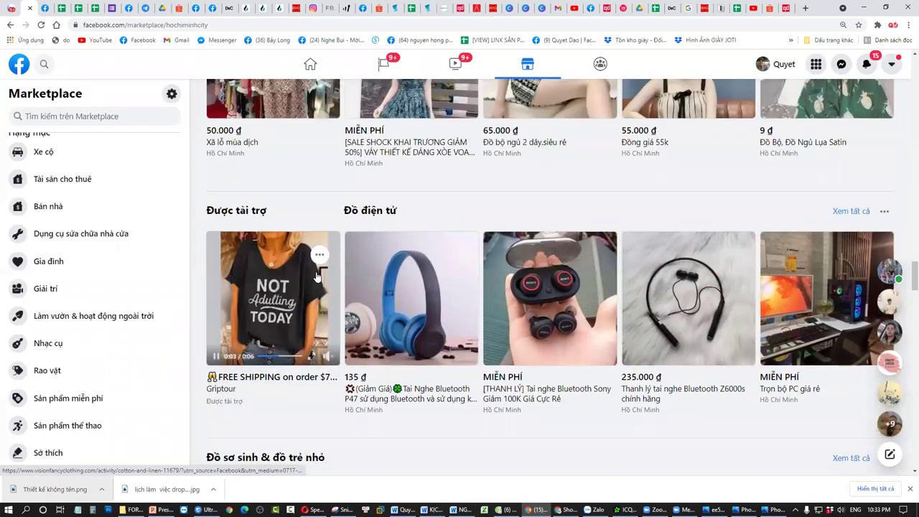
pyautogui.scroll(3, 382, 161)
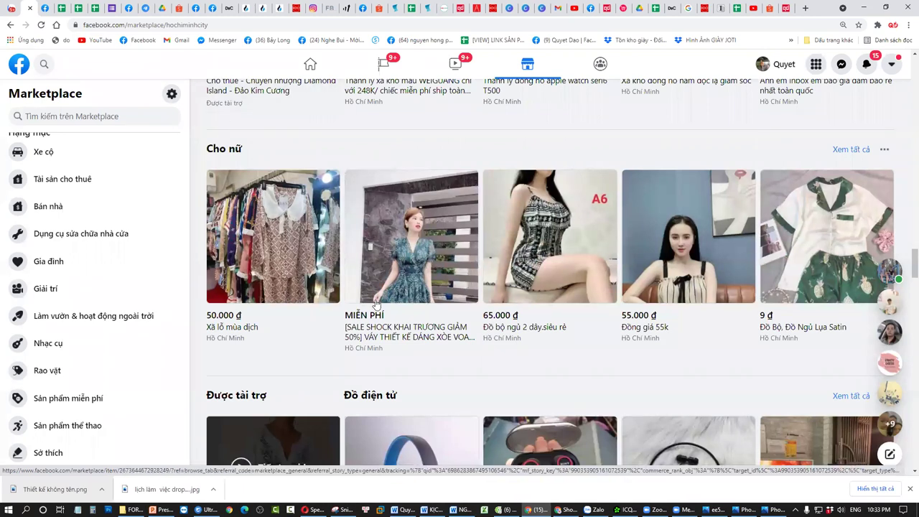
pyautogui.scroll(-2, 321, 259)
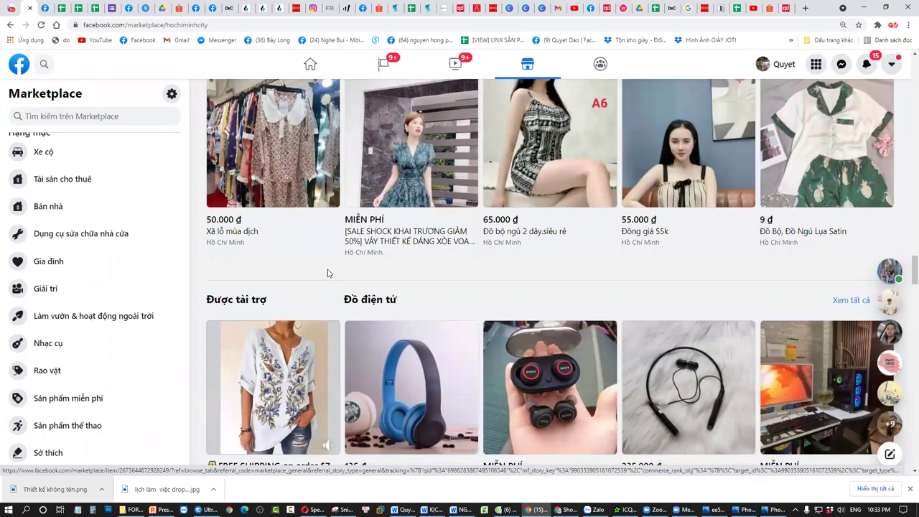
pyautogui.scroll(-6, 456, 248)
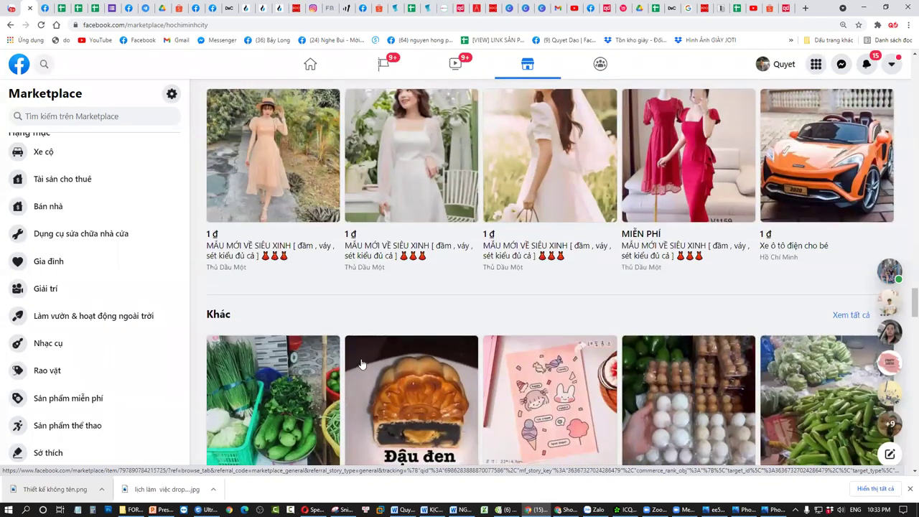
pyautogui.scroll(1, 503, 302)
pyautogui.scroll(-9, 503, 316)
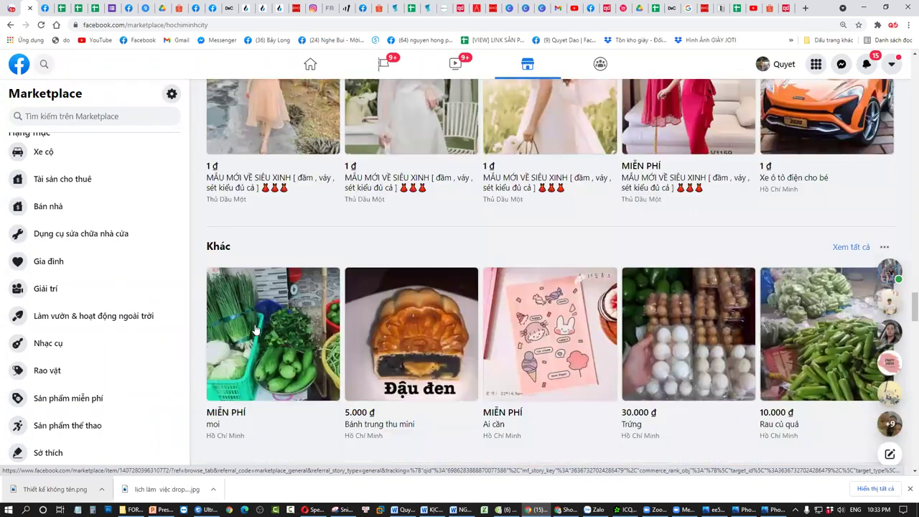
pyautogui.scroll(-5, 482, 319)
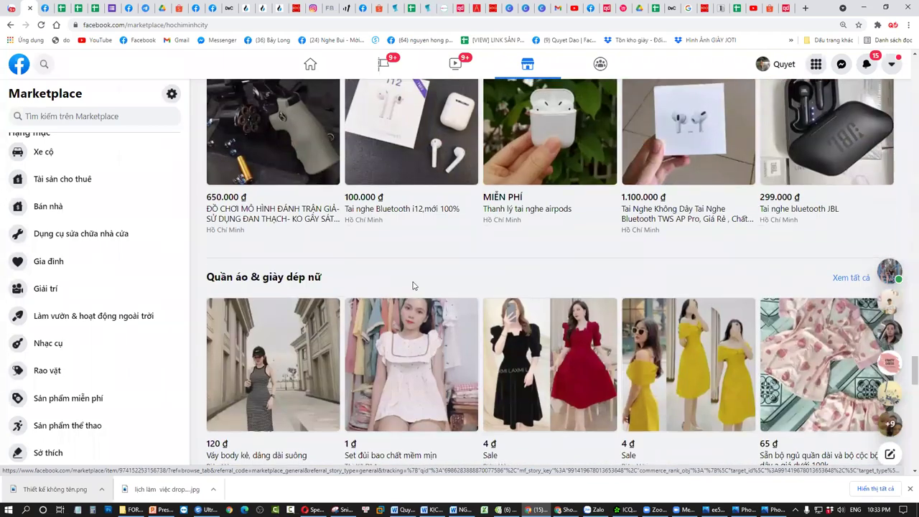
pyautogui.scroll(-1, 410, 285)
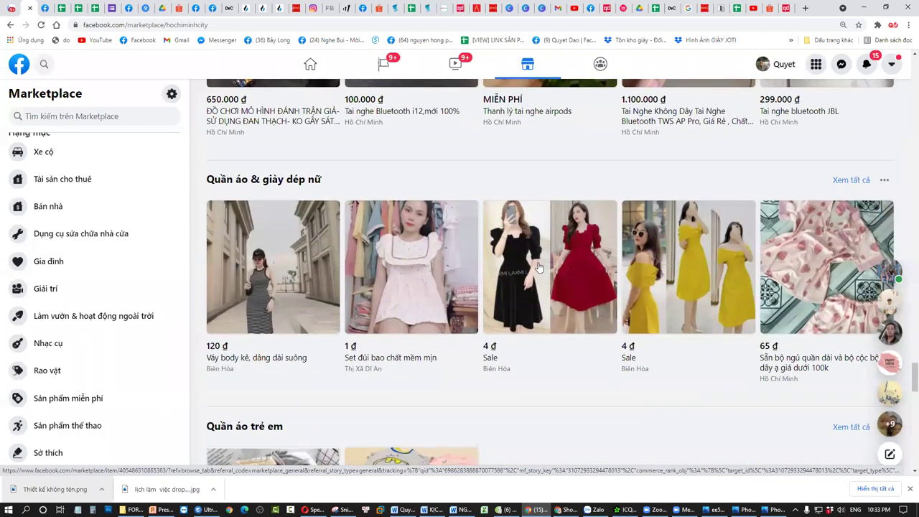
pyautogui.scroll(-1, 539, 268)
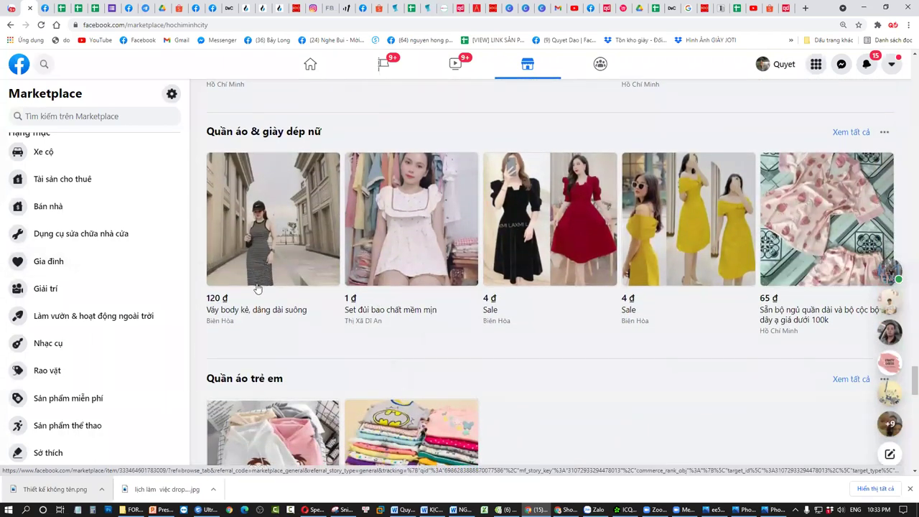
pyautogui.scroll(-2, 826, 313)
pyautogui.scroll(-5, 685, 302)
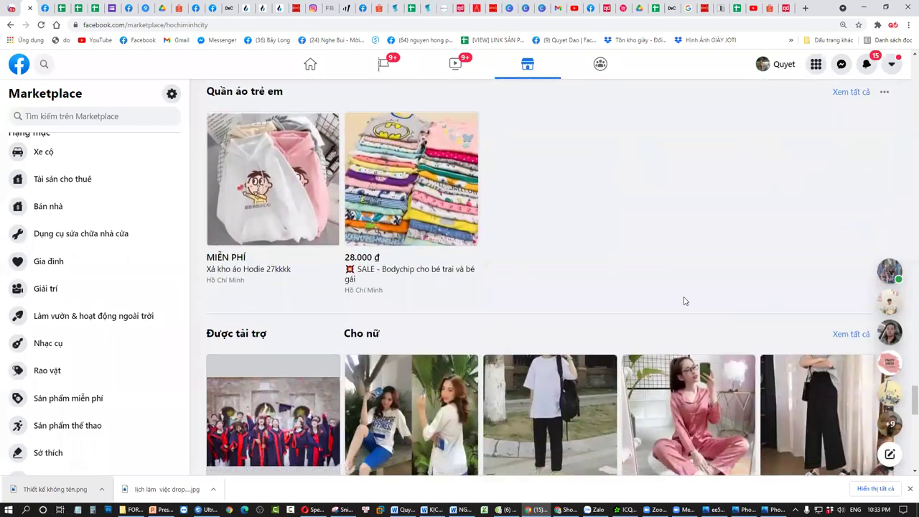
pyautogui.scroll(-5, 397, 295)
pyautogui.scroll(12, 455, 232)
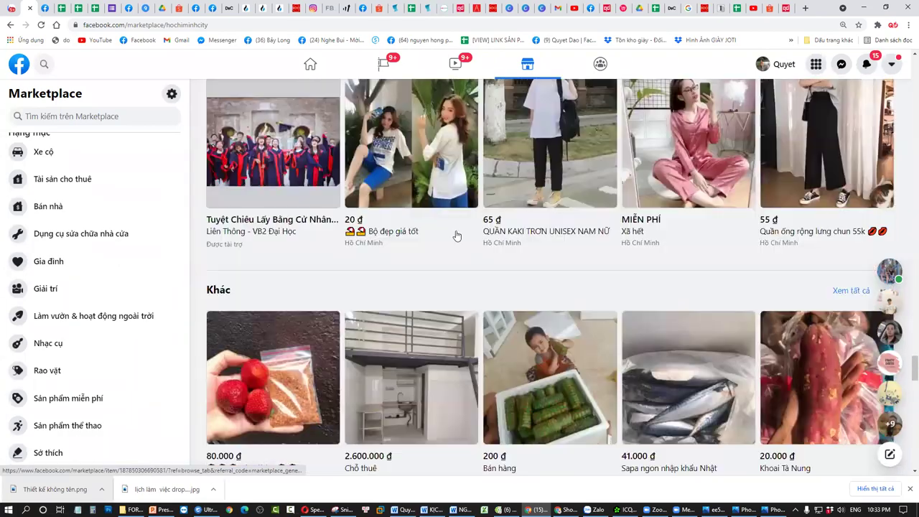
# Step: Return to the top-pick listings, open the 149.000 ₫ "đầm nữ" listing to check its title and category, and close it
pyautogui.scroll(10, 460, 230)
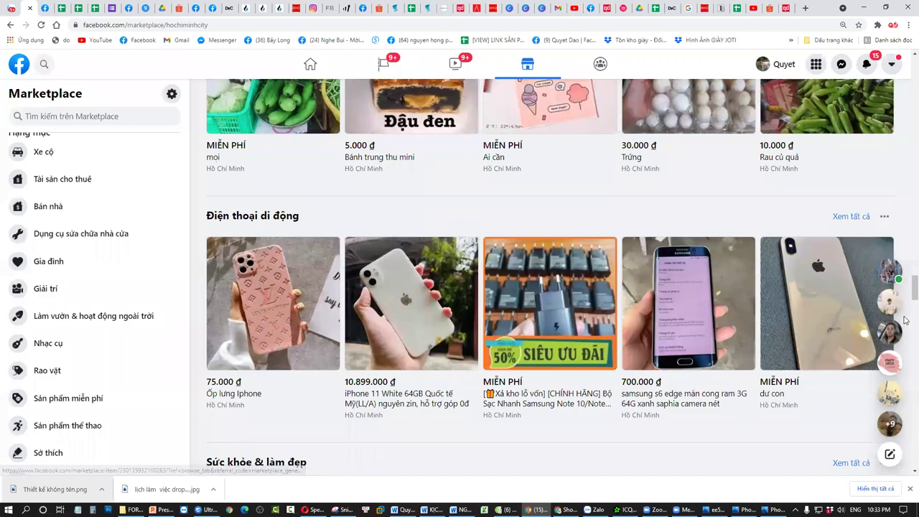
pyautogui.scroll(10, 905, 195)
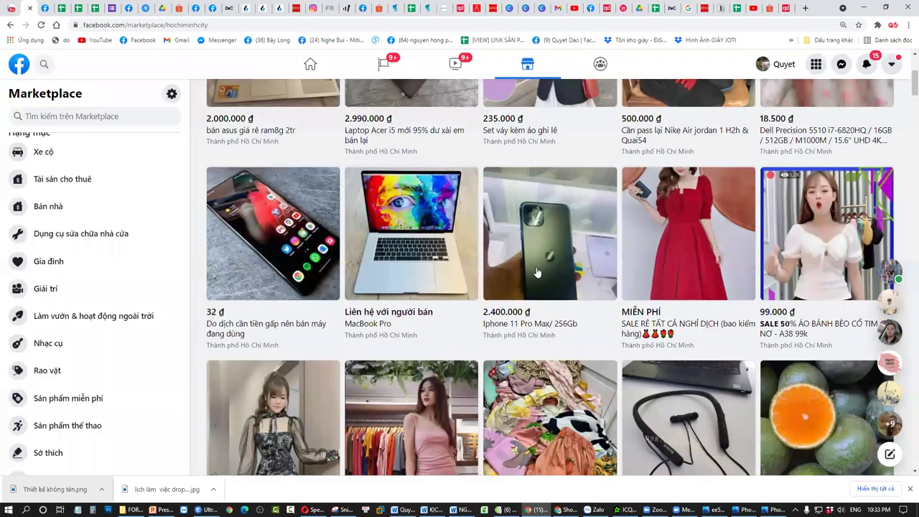
pyautogui.scroll(3, 537, 273)
pyautogui.scroll(-8, 548, 309)
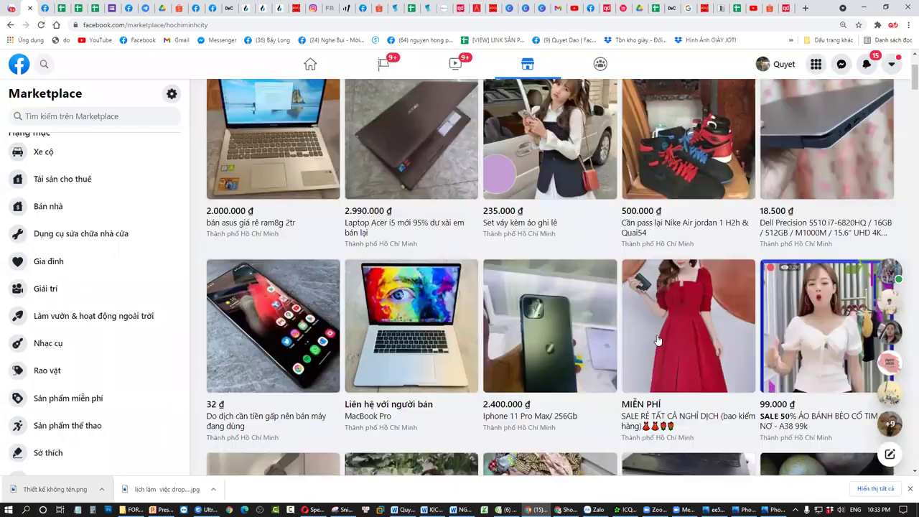
pyautogui.scroll(3, 254, 209)
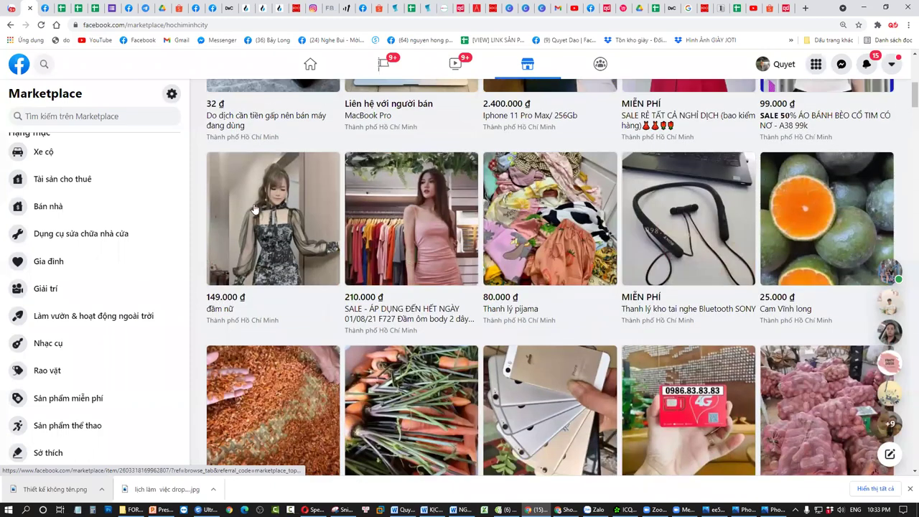
pyautogui.rightClick(305, 227)
pyautogui.click(279, 331)
pyautogui.click(284, 317)
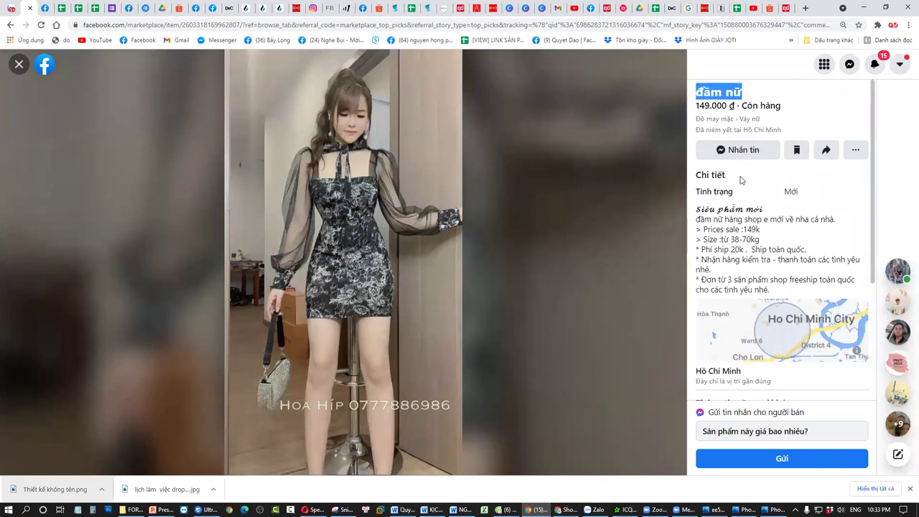
pyautogui.click(18, 63)
# Step: Open the "Áo" yellow hoodie listing in the "Cho nữ" section to view its details, and close it
pyautogui.scroll(-6, 611, 349)
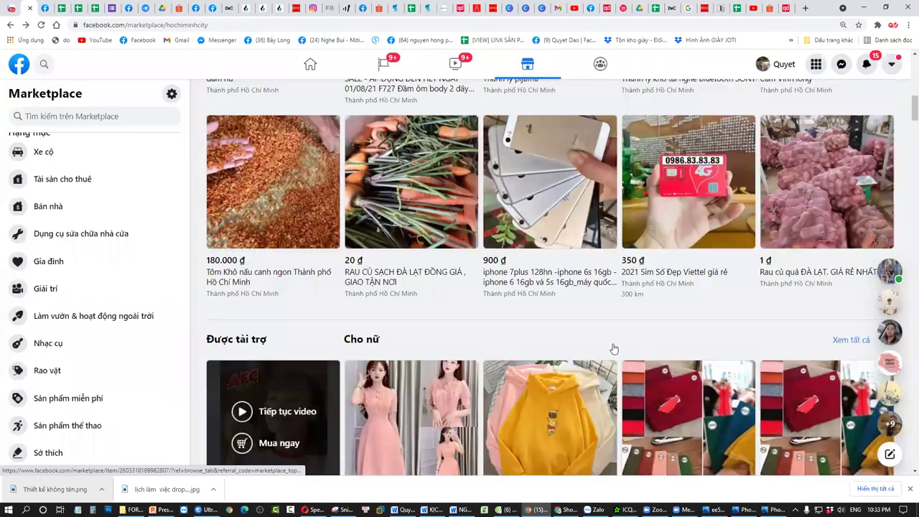
pyautogui.scroll(-5, 547, 280)
pyautogui.scroll(5, 553, 273)
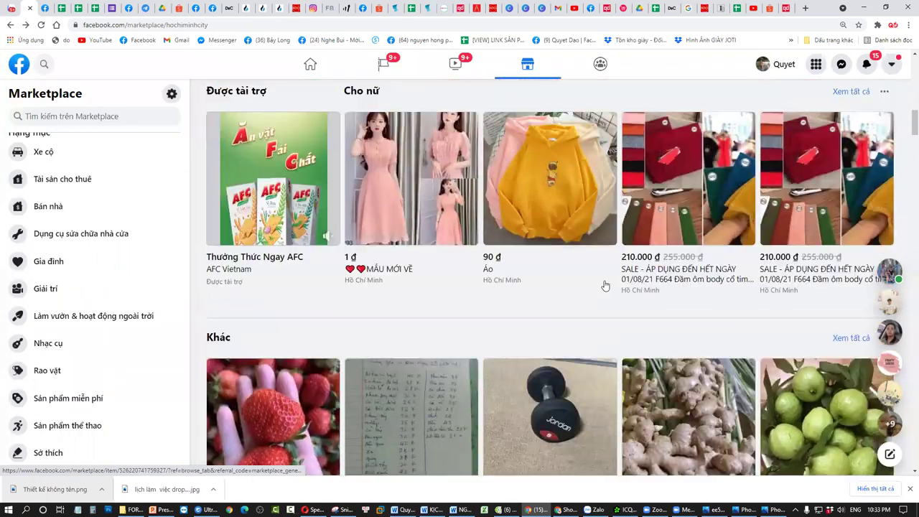
pyautogui.click(561, 254)
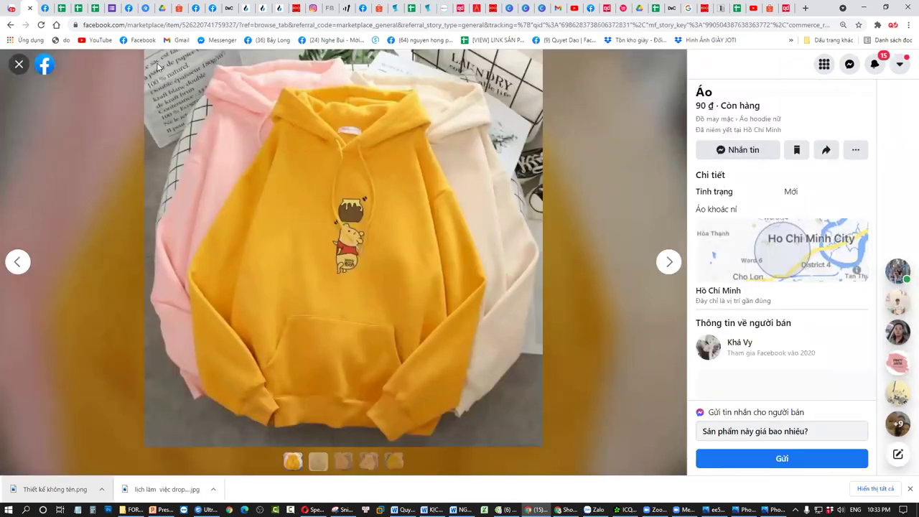
pyautogui.click(19, 64)
# Step: Open the 248.000 ₫ WEIGUANG watch clearance listing further down the feed, view its details and close it
pyautogui.scroll(-2, 502, 328)
pyautogui.scroll(-12, 502, 327)
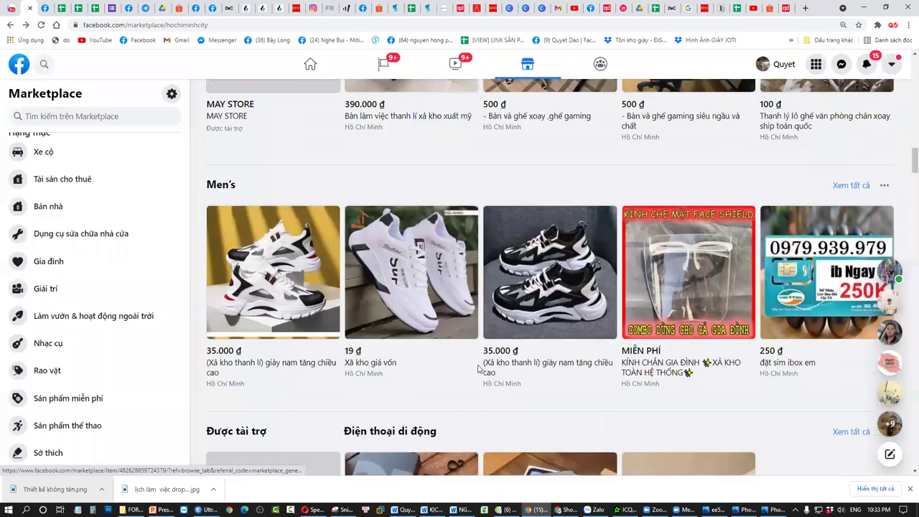
pyautogui.scroll(-10, 423, 359)
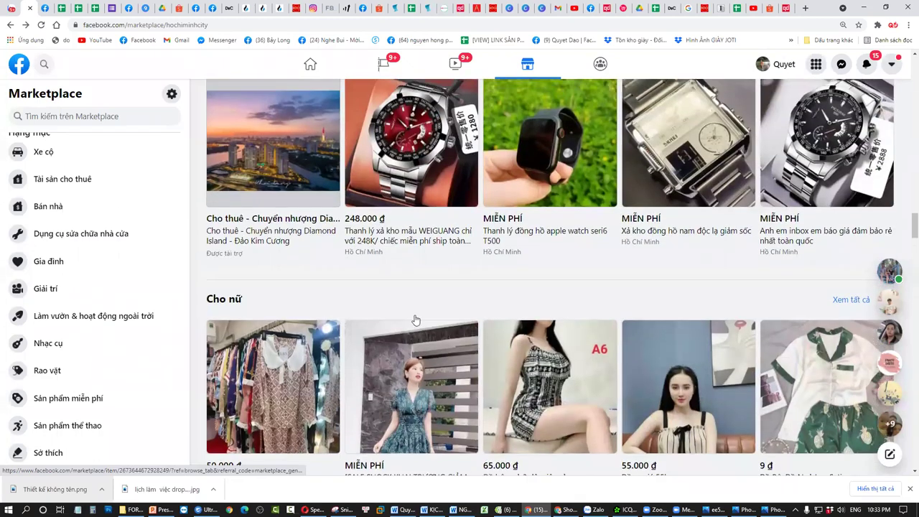
pyautogui.click(427, 234)
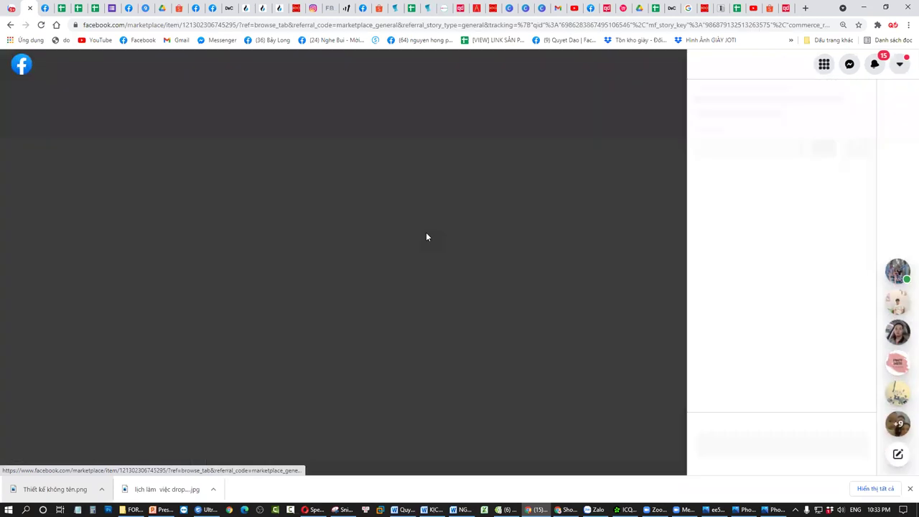
pyautogui.scroll(-2, 757, 346)
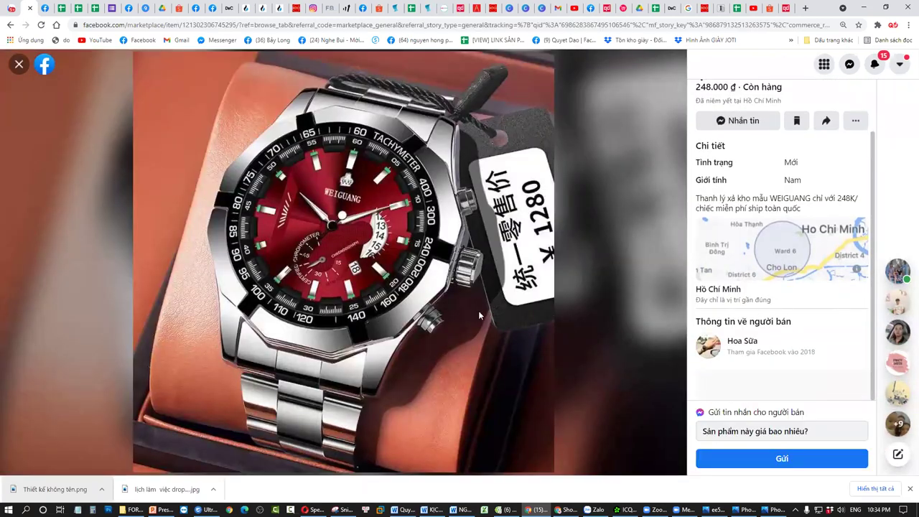
pyautogui.click(21, 67)
# Step: Open the "SALE SHOCK KHAI TRƯƠNG GIẢM 50%" dress listing under "Cho nữ", check the seller information and close it
pyautogui.scroll(-3, 412, 153)
pyautogui.scroll(1, 465, 134)
pyautogui.scroll(-3, 466, 133)
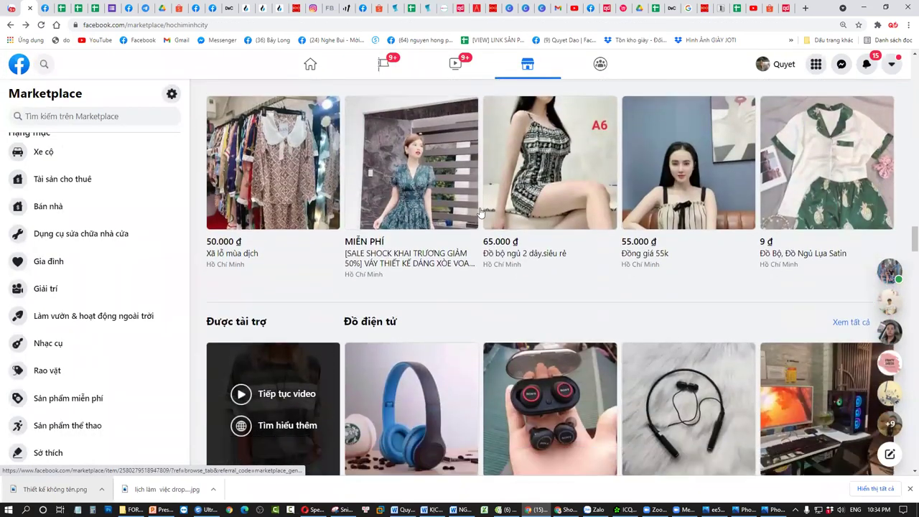
pyautogui.click(413, 158)
pyautogui.scroll(-8, 846, 352)
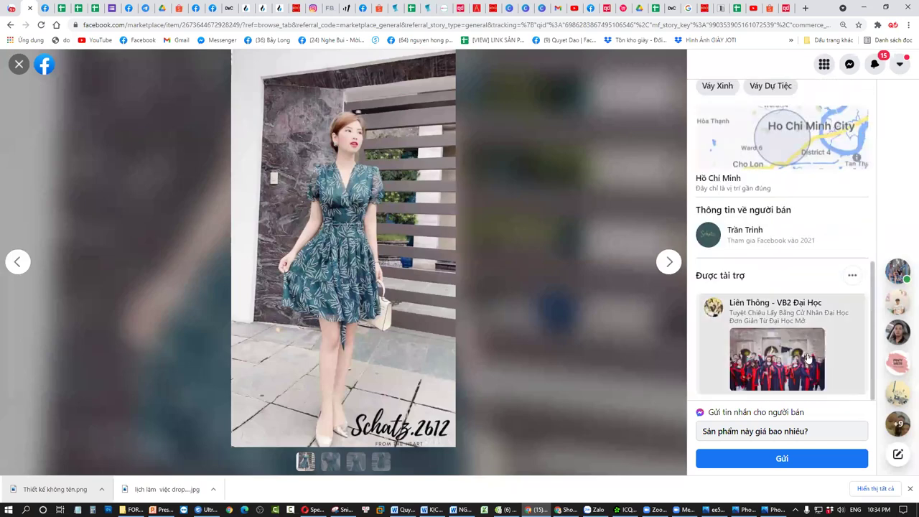
pyautogui.moveTo(753, 232)
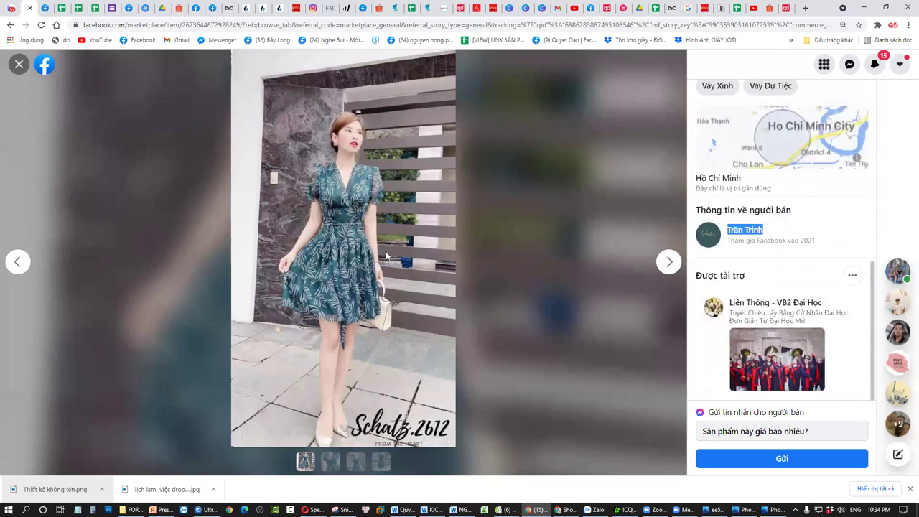
pyautogui.click(19, 65)
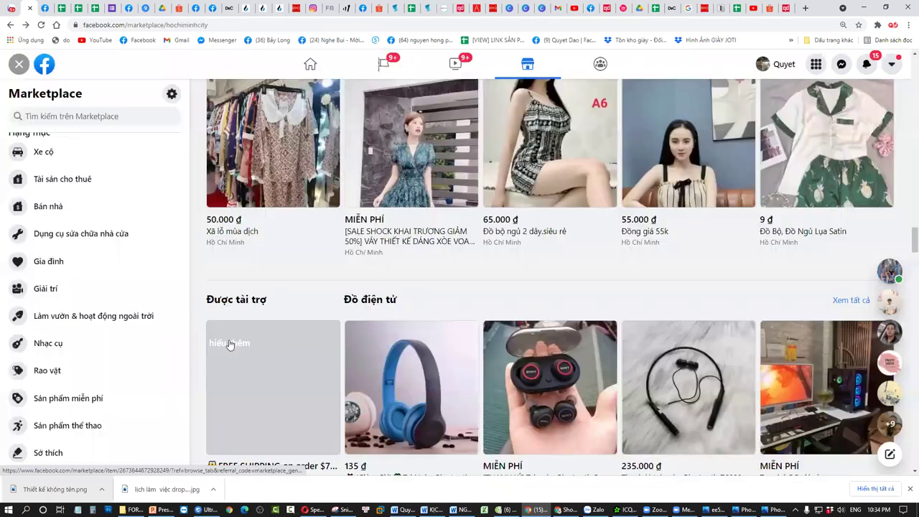
# Step: Look over the Marketplace sections down to "Sức khỏe & làm đẹp" and switch back to the PowerPoint presentation
pyautogui.scroll(-5, 229, 344)
pyautogui.scroll(-10, 444, 345)
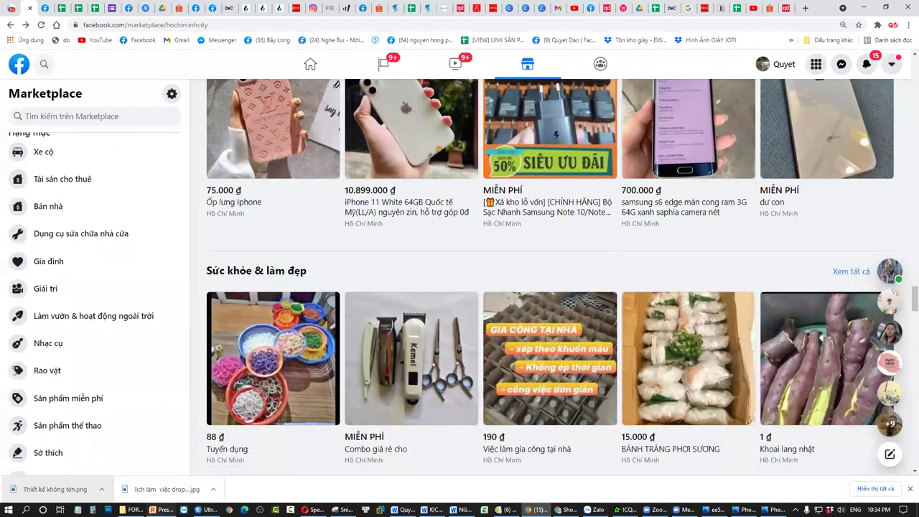
pyautogui.click(161, 510)
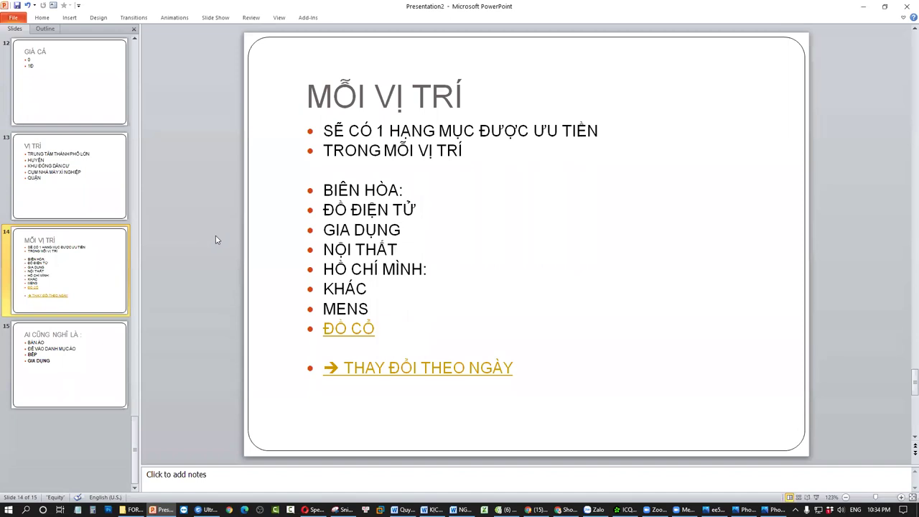
# Step: Switch back to Facebook Marketplace and change the location filter from Hồ Chí Minh to Hạ Long (thành phố)
pyautogui.hotkey('alt', 'Tab')
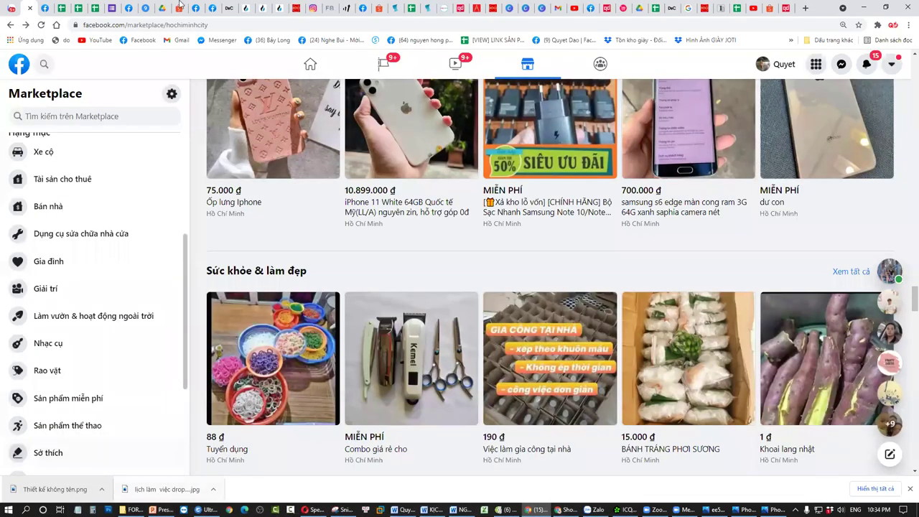
pyautogui.scroll(5, 127, 320)
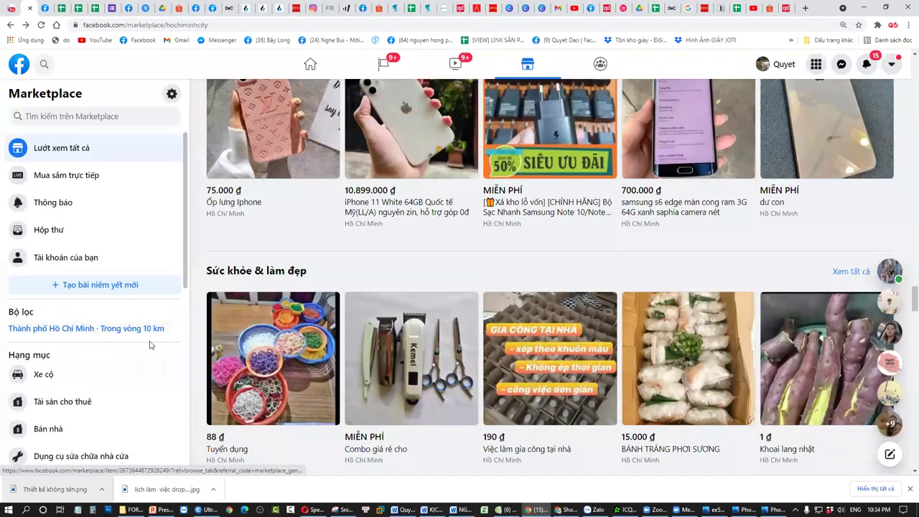
pyautogui.click(87, 329)
pyautogui.click(430, 168)
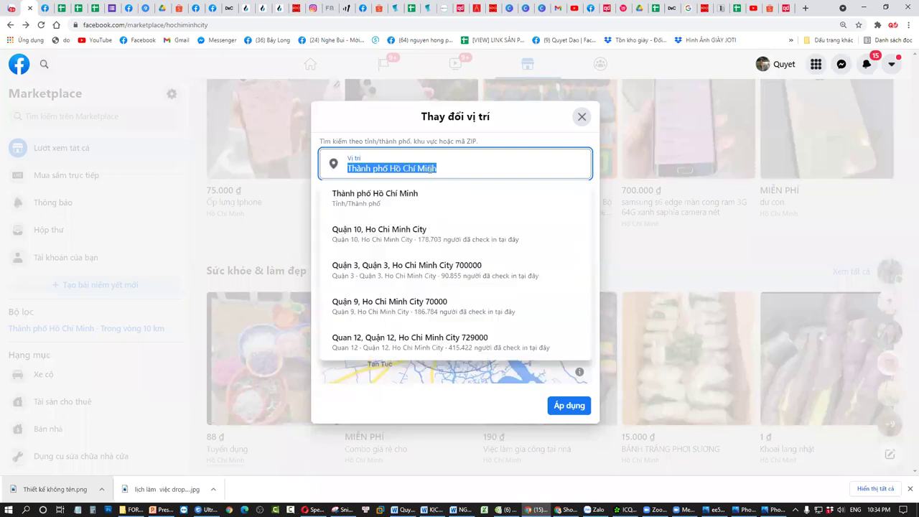
pyautogui.write('BAC')
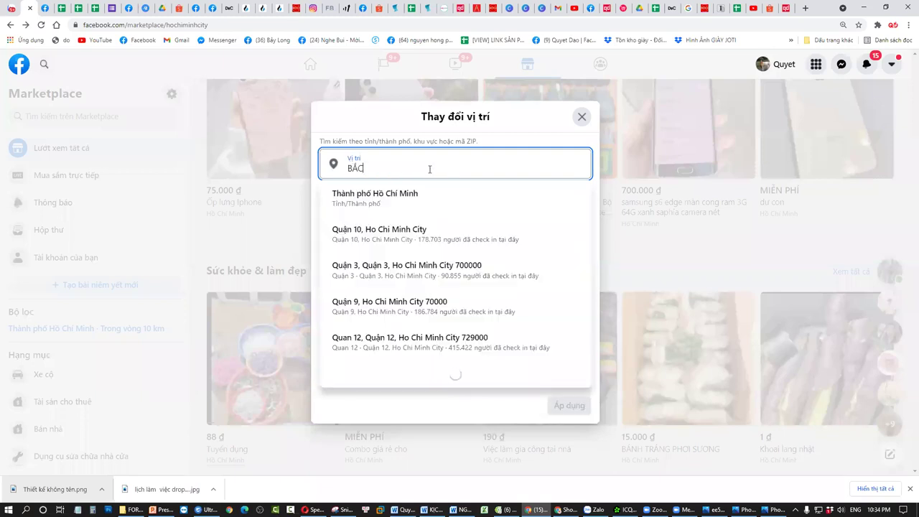
pyautogui.hotkey('ctrl', 'a')
pyautogui.press('BackSpace')
pyautogui.write('H')
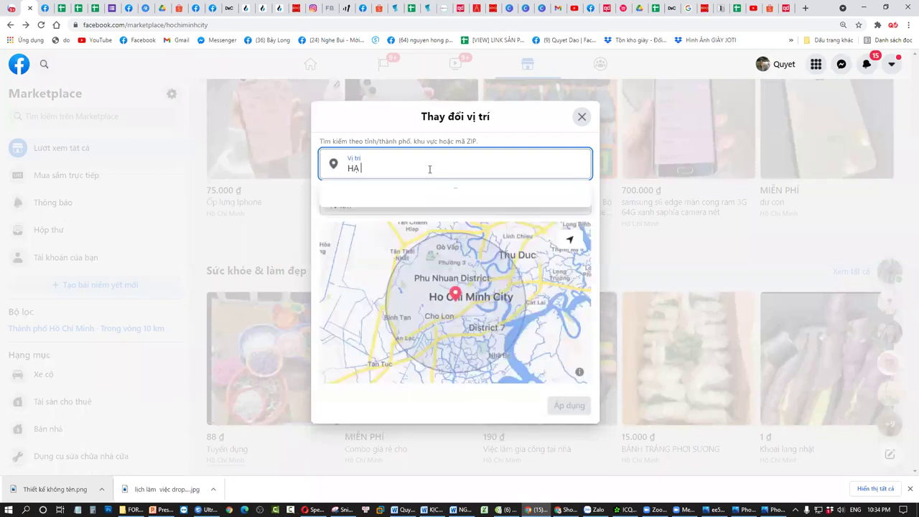
pyautogui.write('Ạ LONG')
pyautogui.press('Down')
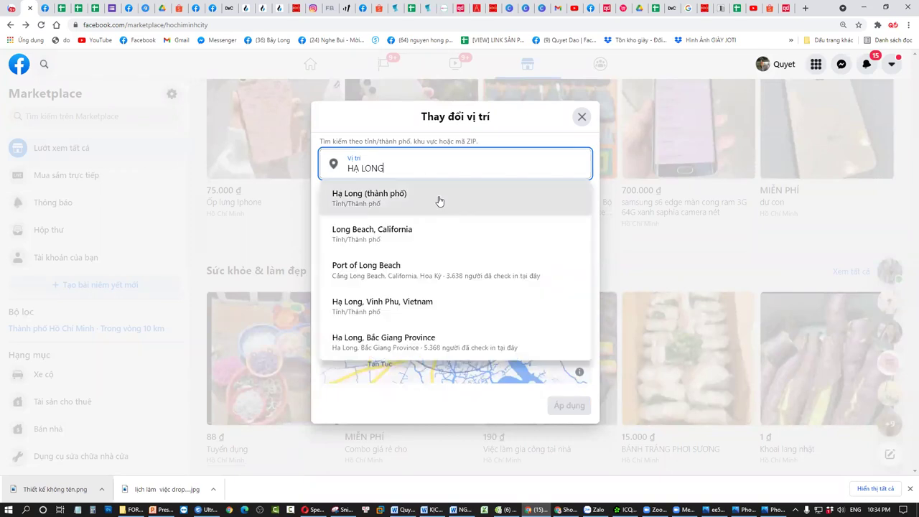
pyautogui.press('Return')
pyautogui.click(580, 406)
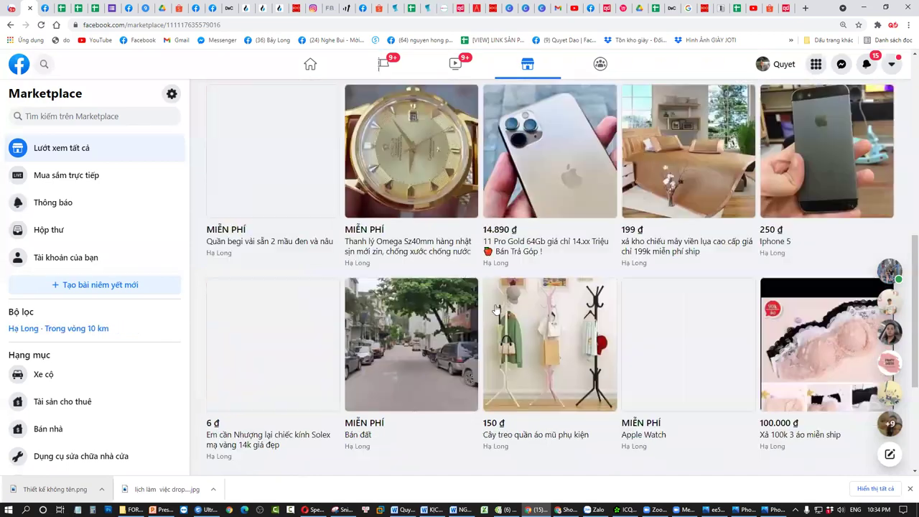
# Step: Examine which product types fill the "Lựa chọn hôm nay" listings for Hạ Long, down to "Áo mưa trẻ em" and "Đồ điện tử"
pyautogui.scroll(5, 485, 195)
pyautogui.scroll(-6, 476, 282)
pyautogui.scroll(-2, 476, 283)
pyautogui.scroll(8, 569, 220)
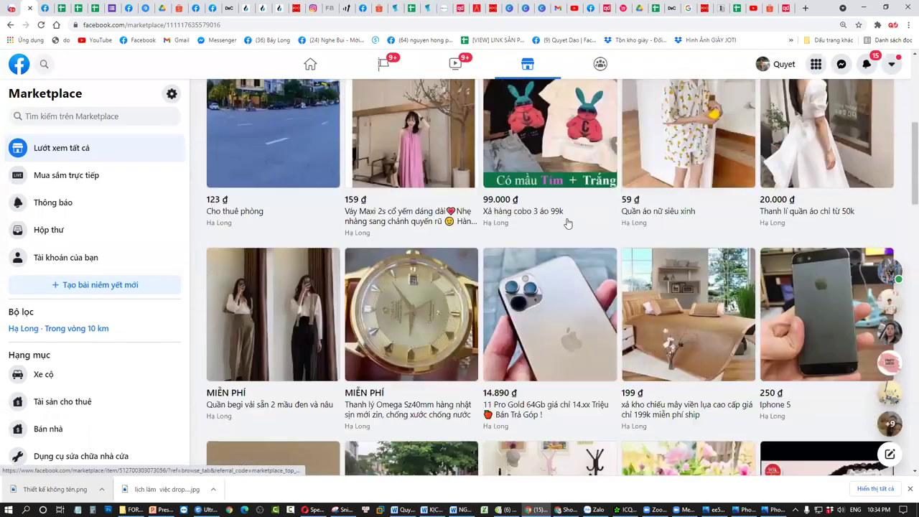
pyautogui.scroll(2, 581, 296)
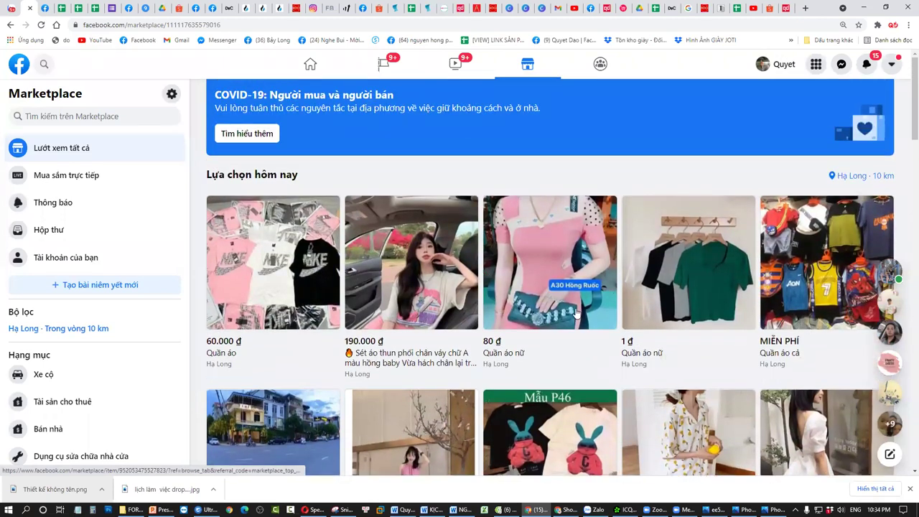
pyautogui.scroll(-10, 431, 289)
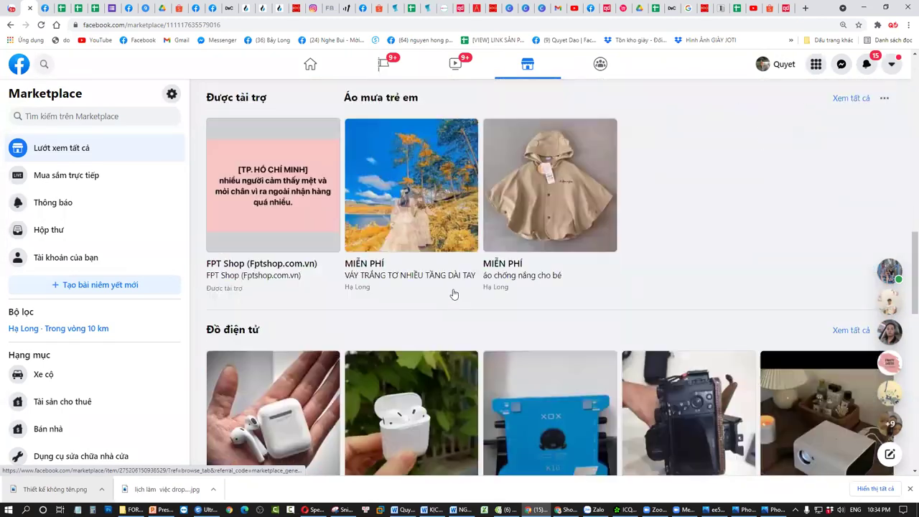
pyautogui.scroll(5, 600, 256)
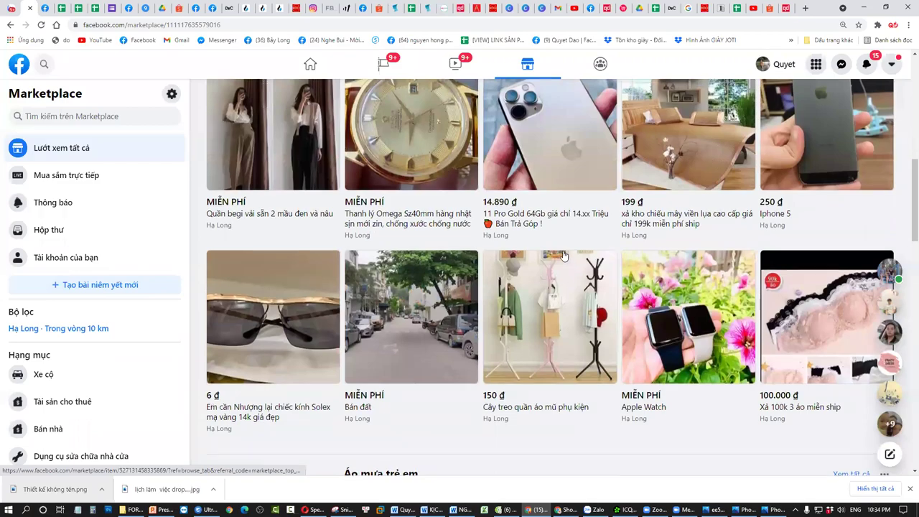
pyautogui.scroll(4, 575, 253)
pyautogui.scroll(-3, 562, 253)
pyautogui.scroll(-12, 562, 252)
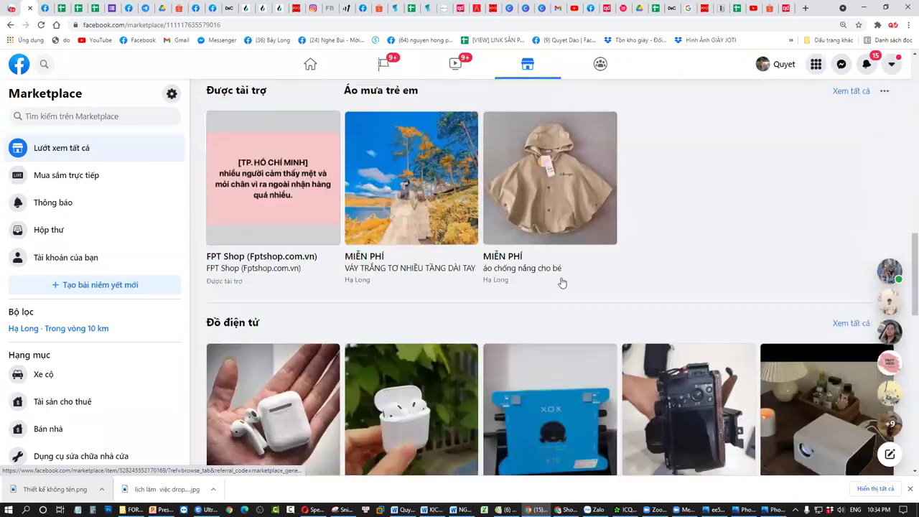
# Step: Look over the Hạ Long sections from "Trang sức & phụ kiện" through "Điện thoại di động" and "Bán nhà" to "Đồ cổ & bộ sưu tập"
pyautogui.scroll(5, 557, 288)
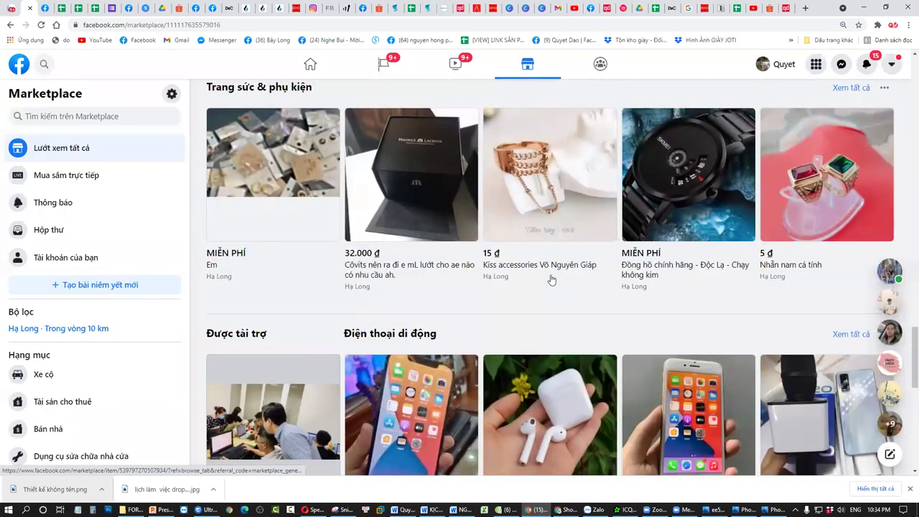
pyautogui.scroll(-1, 551, 280)
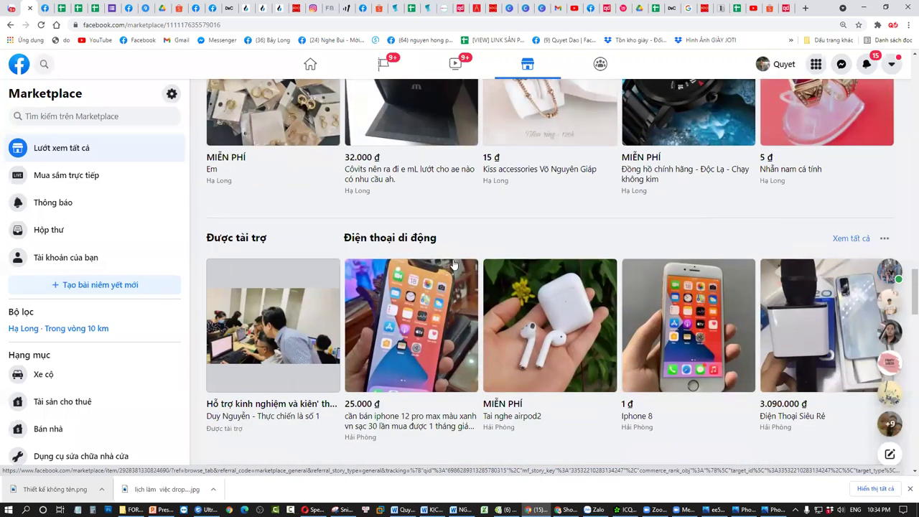
pyautogui.scroll(-4, 454, 265)
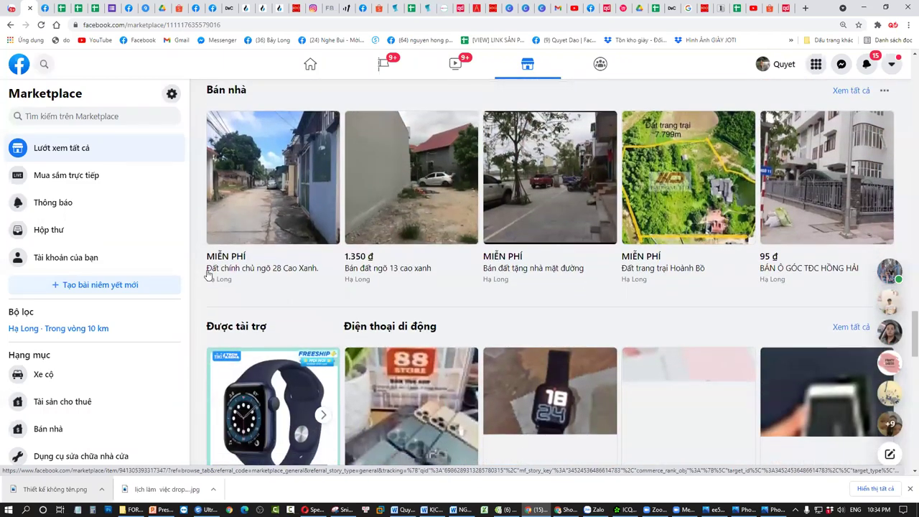
pyautogui.scroll(-1, 208, 275)
pyautogui.scroll(-2, 203, 383)
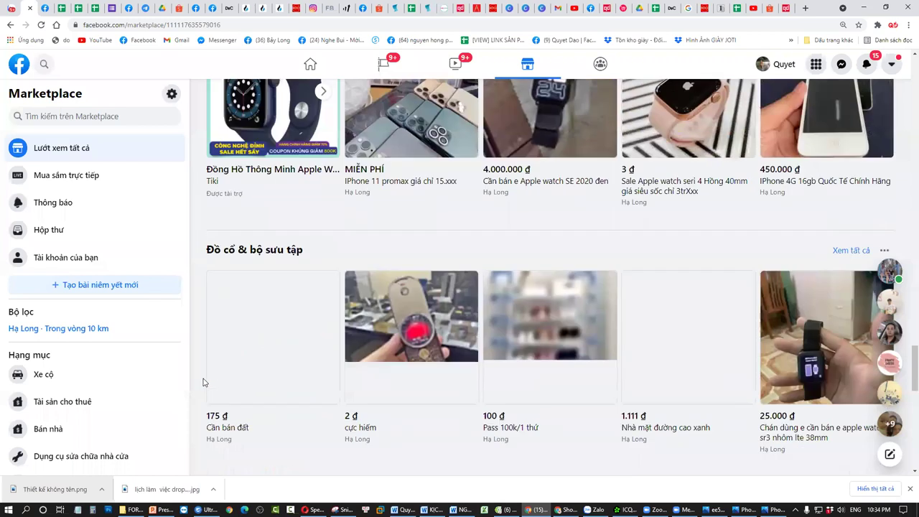
# Step: Look through the Marketplace category list under "Hạng mục", from "Xe cộ" down to "Đồ gia dụng"
pyautogui.scroll(-2, 176, 365)
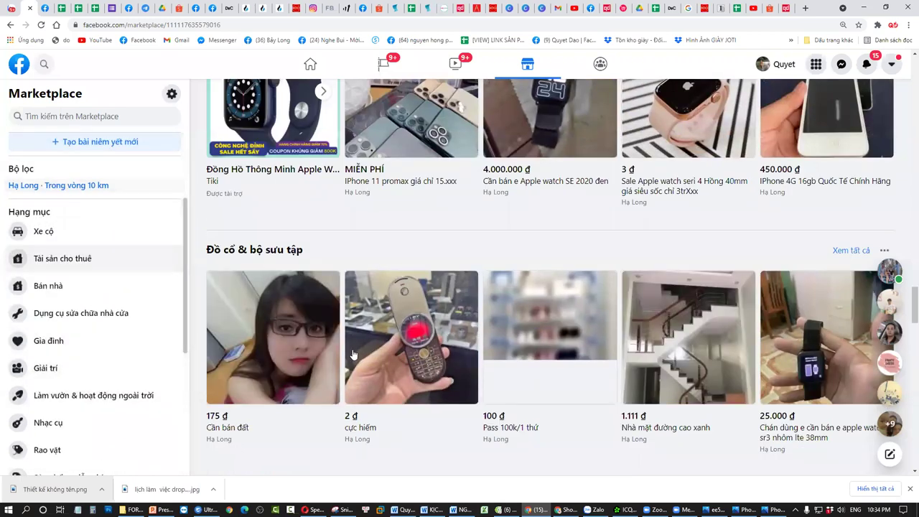
pyautogui.scroll(-3, 101, 334)
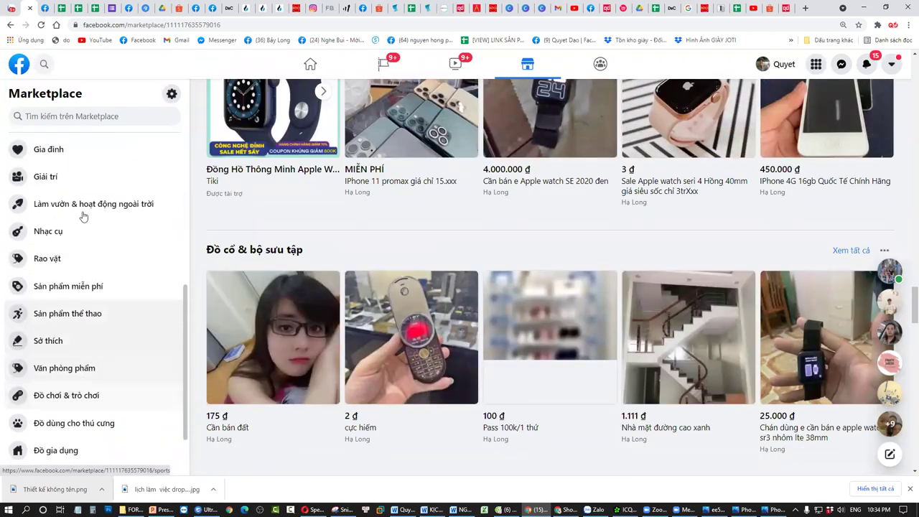
pyautogui.scroll(-1, 148, 349)
pyautogui.scroll(5, 441, 139)
pyautogui.scroll(-3, 534, 126)
# Step: Open the 248.000 ₫ WEIGUANG watch listing under "Trang sức & phụ kiện", view its details and close it
pyautogui.scroll(-6, 503, 216)
pyautogui.scroll(-1, 410, 295)
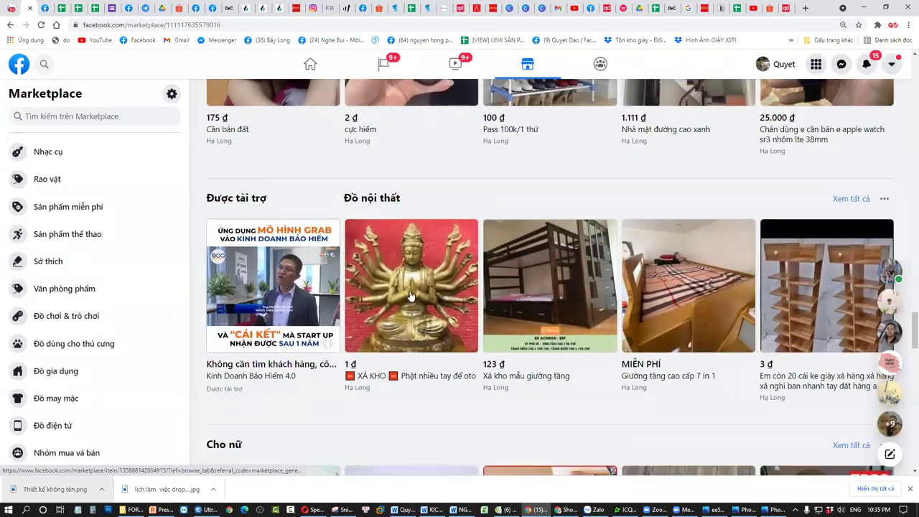
pyautogui.scroll(-1, 410, 296)
pyautogui.scroll(-3, 418, 320)
pyautogui.scroll(-7, 508, 331)
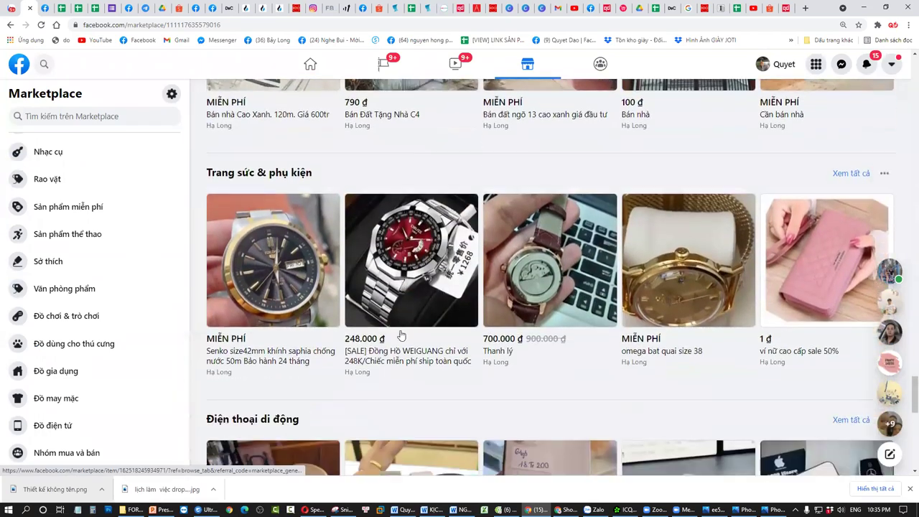
pyautogui.click(413, 319)
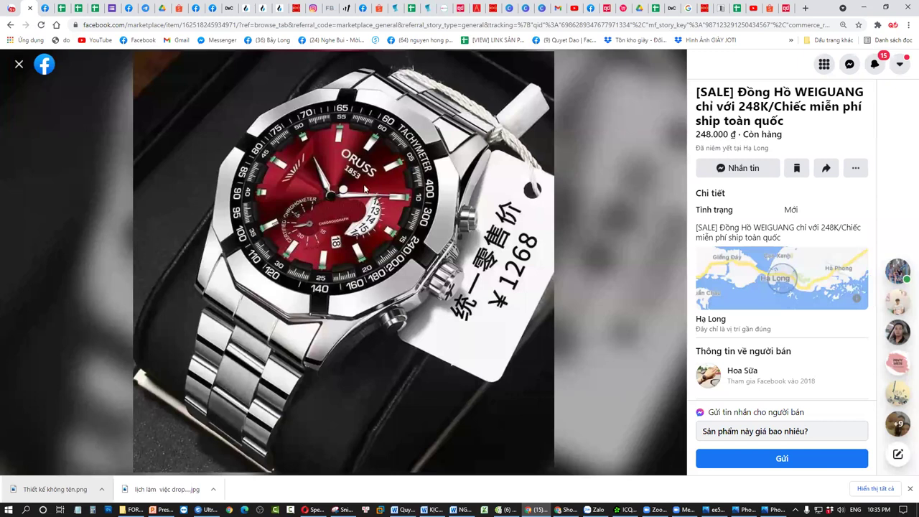
pyautogui.click(19, 66)
# Step: Reopen the same WEIGUANG watch sale listing to recheck its title, price and Hạ Long location, and close it
pyautogui.click(416, 282)
pyautogui.click(19, 66)
pyautogui.scroll(-2, 404, 185)
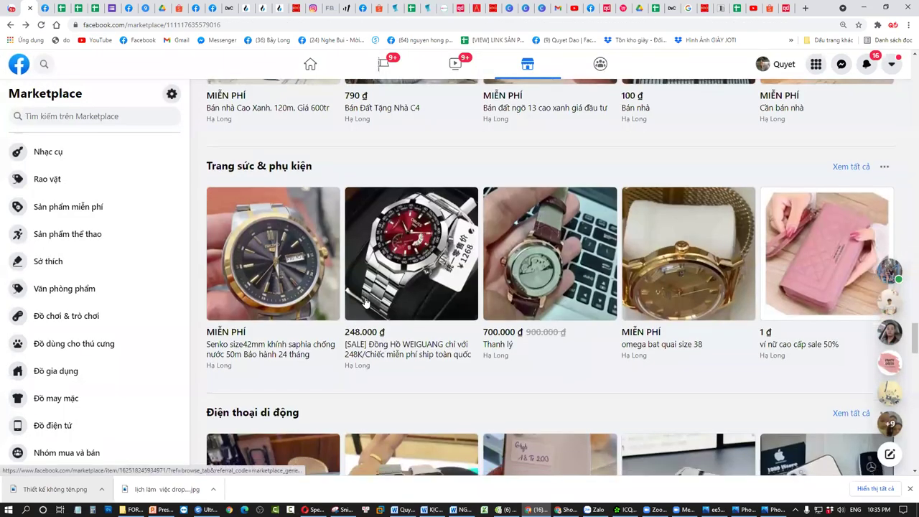
pyautogui.scroll(2, 404, 185)
pyautogui.click(421, 224)
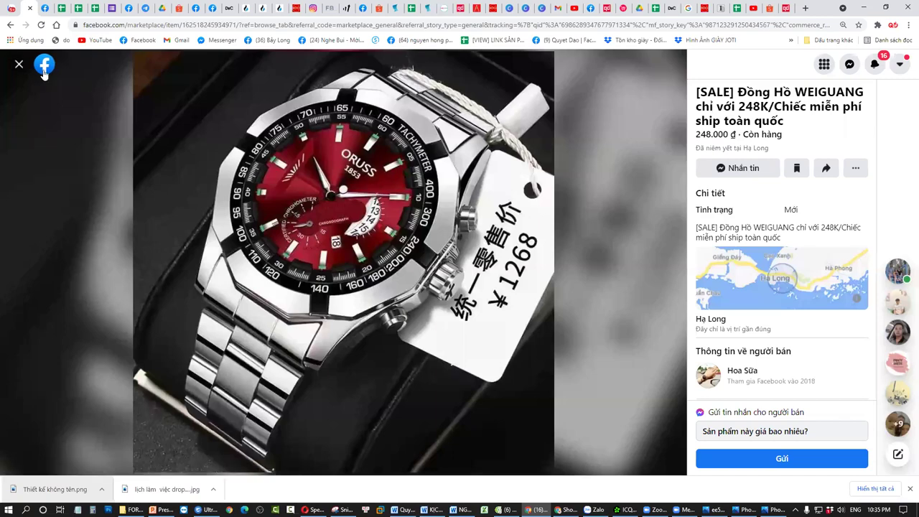
pyautogui.click(21, 66)
# Step: Examine which categories recur in the rest of the Hạ Long feed, down to "Thủ công mỹ nghệ" and "Đồ gia dụng"
pyautogui.scroll(-3, 413, 284)
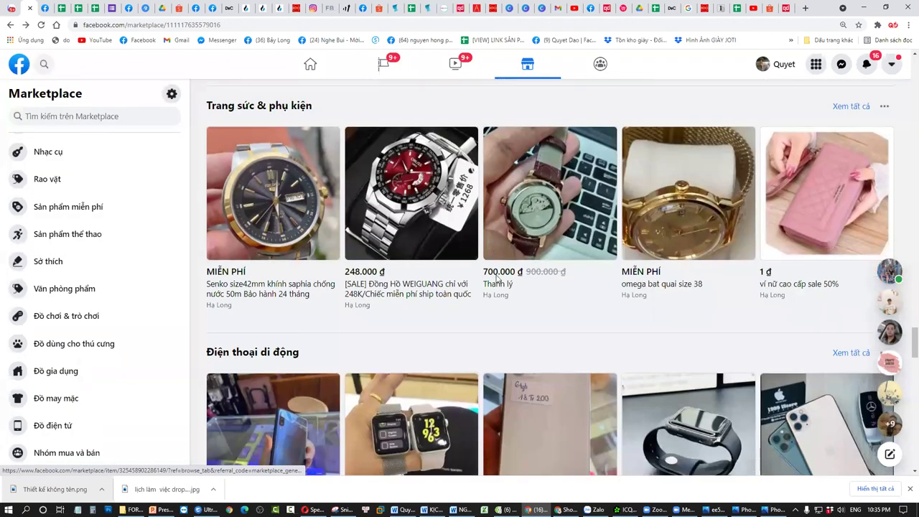
pyautogui.scroll(-12, 413, 284)
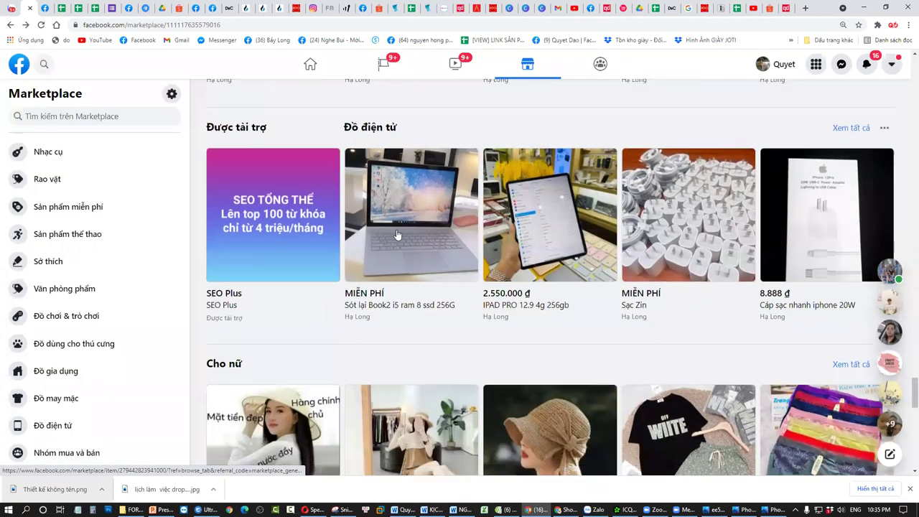
pyautogui.scroll(-11, 402, 236)
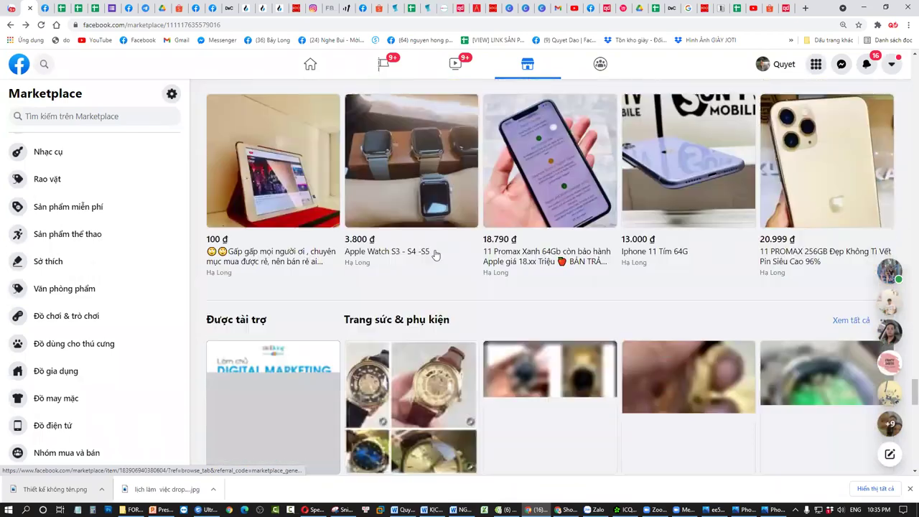
pyautogui.scroll(-10, 450, 346)
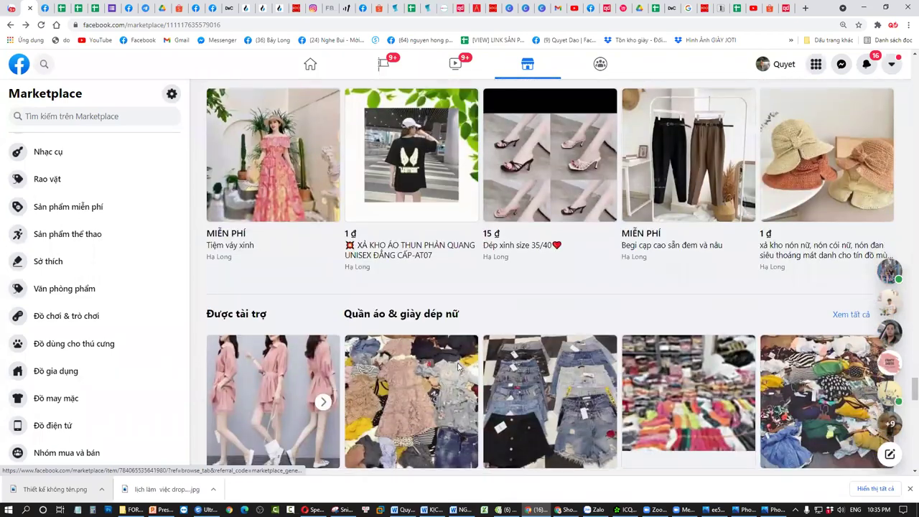
pyautogui.scroll(3, 463, 370)
pyautogui.scroll(-8, 471, 367)
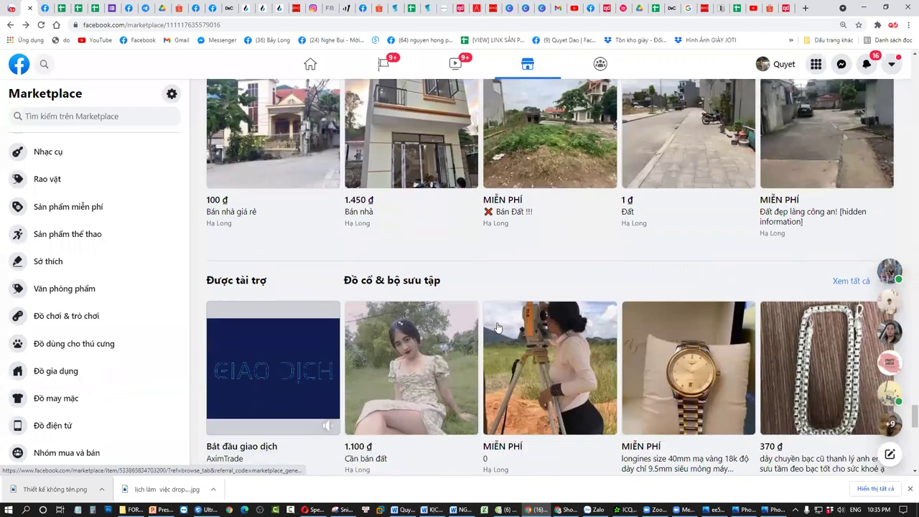
pyautogui.scroll(-6, 531, 374)
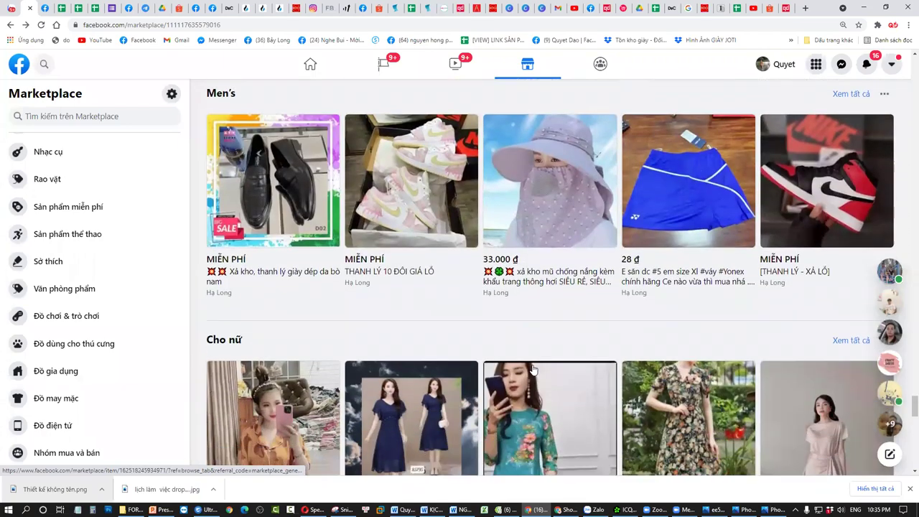
pyautogui.scroll(-3, 540, 384)
pyautogui.scroll(-6, 549, 394)
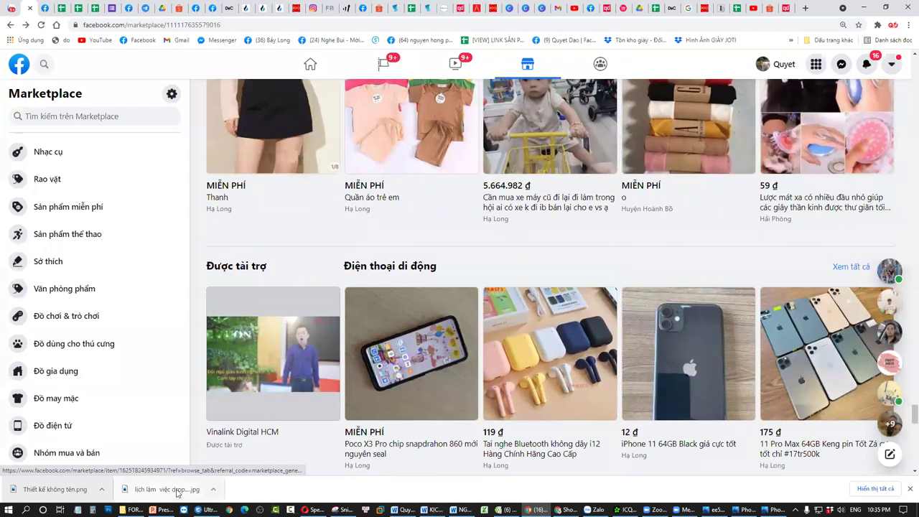
pyautogui.scroll(-5, 579, 439)
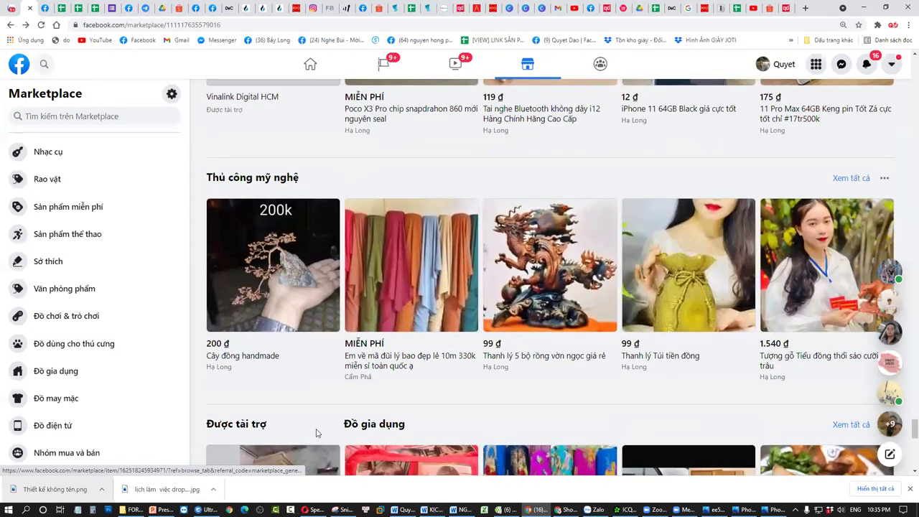
pyautogui.scroll(-1, 316, 433)
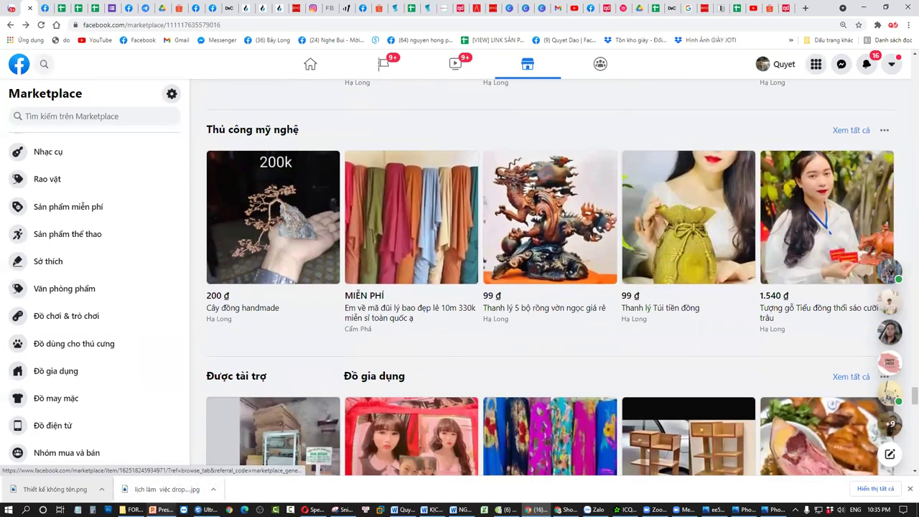
# Step: Return to the PowerPoint presentation and show slide 15, "AI CŨNG NGHĨ LÀ :"
pyautogui.click(864, 7)
pyautogui.scroll(7, 90, 342)
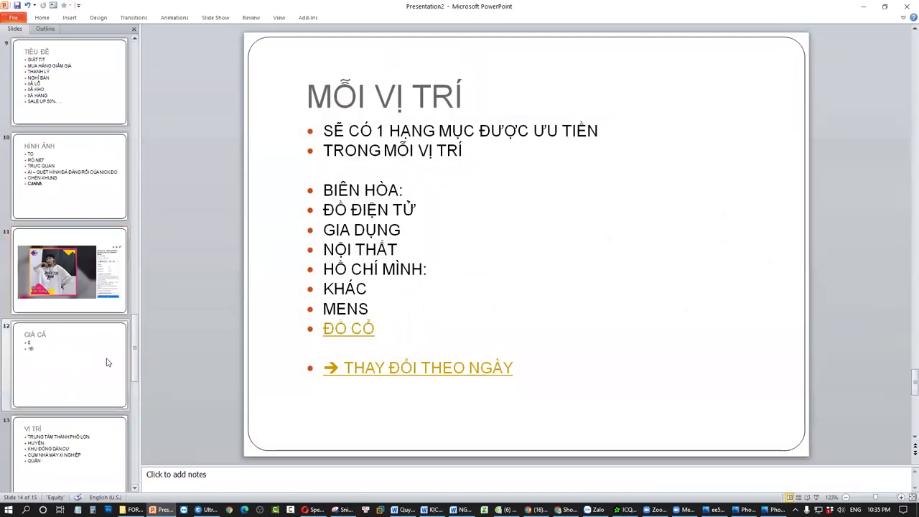
pyautogui.scroll(-7, 84, 203)
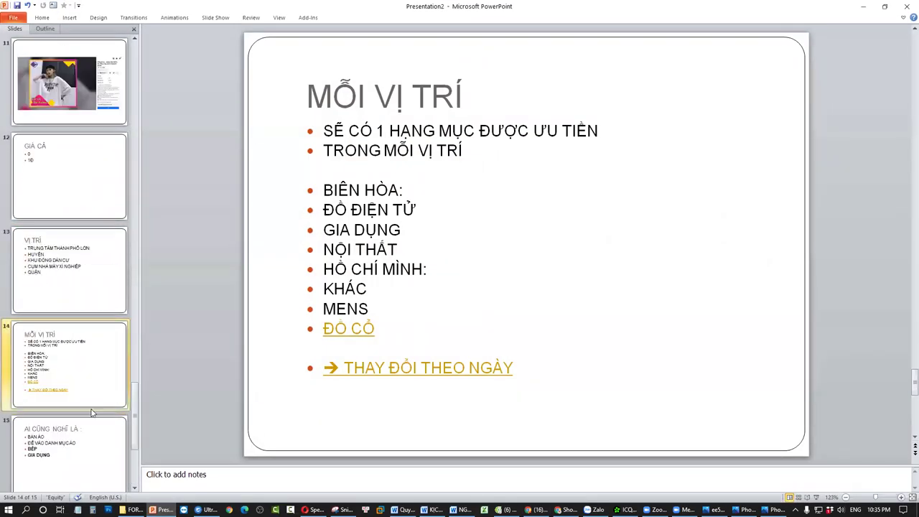
pyautogui.click(69, 446)
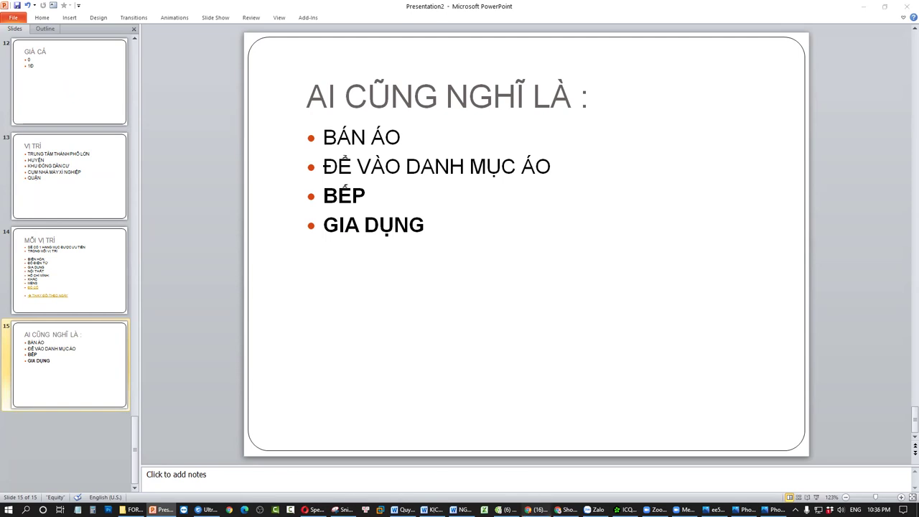
# Step: Switch to Facebook Marketplace in the browser and start a new listing of the type "Mặt hàng cần bán"
pyautogui.hotkey('alt', 'Tab')
pyautogui.scroll(-3, 316, 349)
pyautogui.scroll(4, 79, 287)
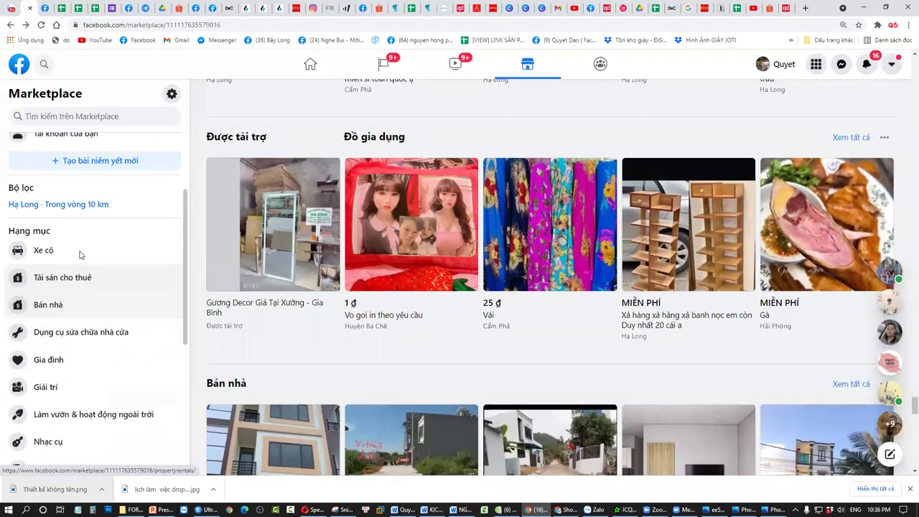
pyautogui.scroll(2, 80, 254)
pyautogui.click(123, 286)
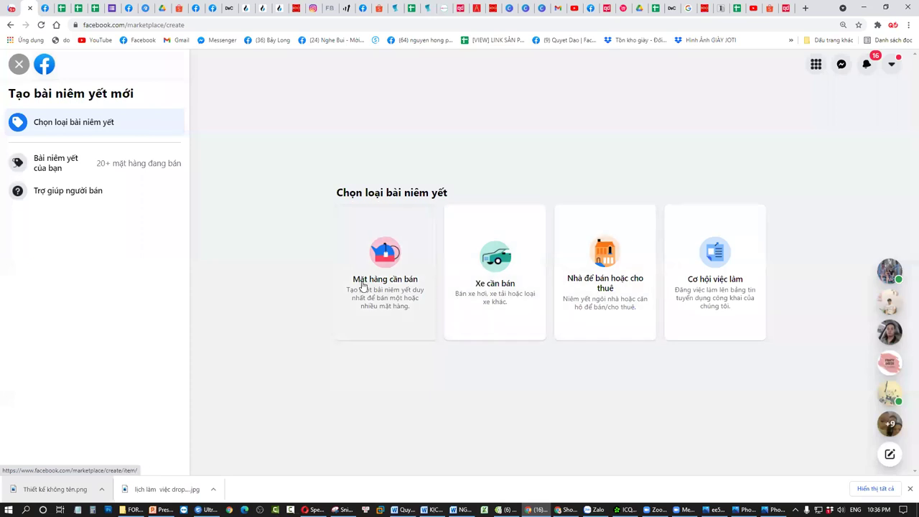
pyautogui.click(363, 285)
# Step: Title the listing "THANH LÝ 10 ÁO - XẢ KHO NHẬP HÀNG MỚI" and set its price to 0 ₫
pyautogui.click(516, 174)
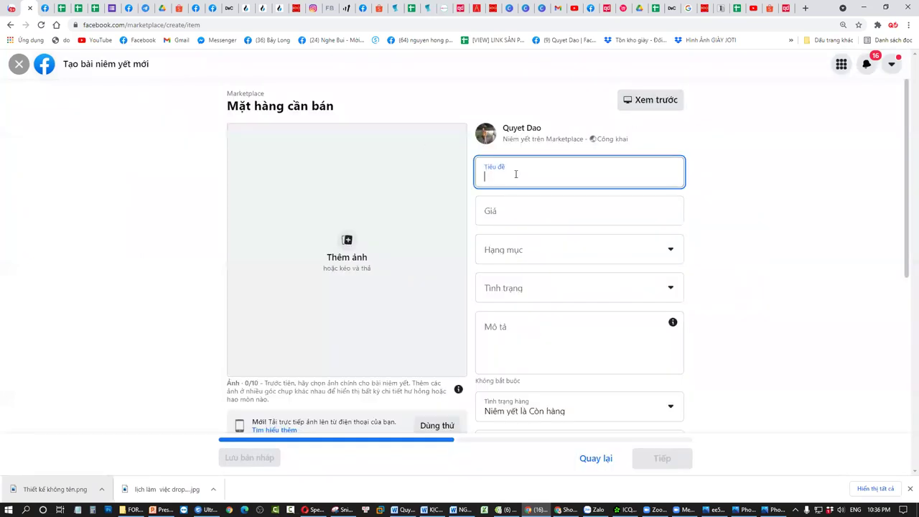
pyautogui.write('thanh')
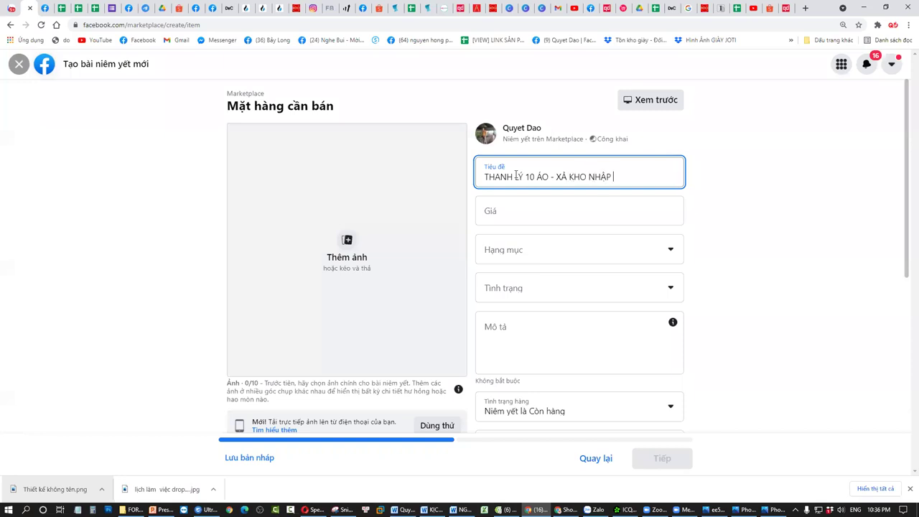
pyautogui.click(518, 204)
# Step: Pick "Trò chơi điện tử" as the listing's category and replace it with "Vườn"
pyautogui.click(571, 252)
pyautogui.scroll(-5, 557, 330)
pyautogui.scroll(4, 558, 352)
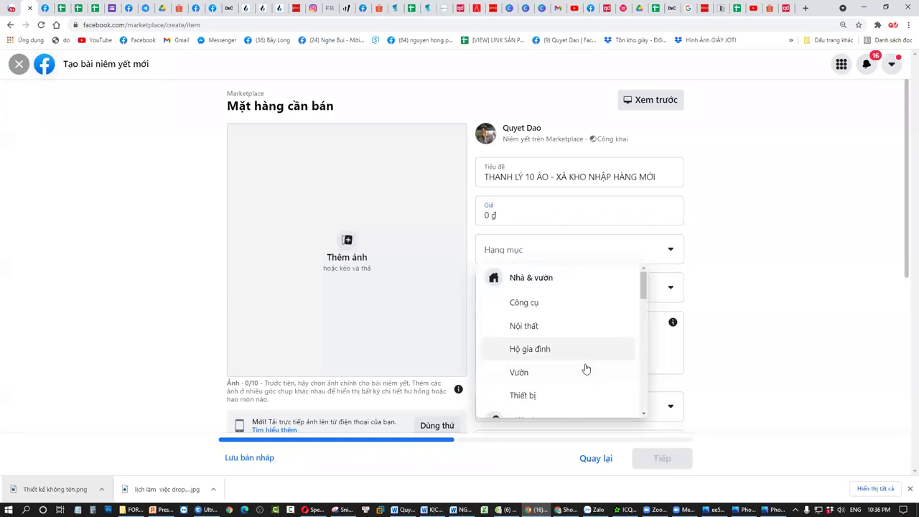
pyautogui.scroll(-2, 557, 373)
pyautogui.click(560, 304)
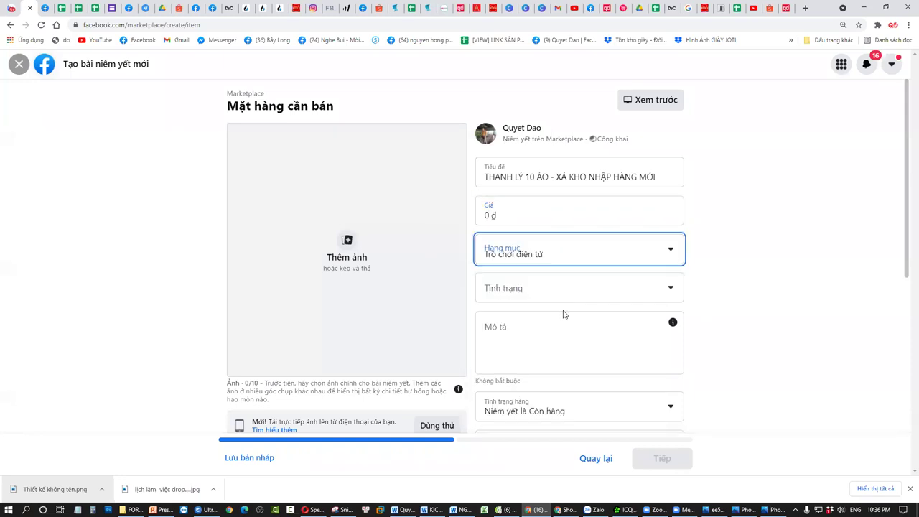
pyautogui.click(539, 264)
pyautogui.click(552, 371)
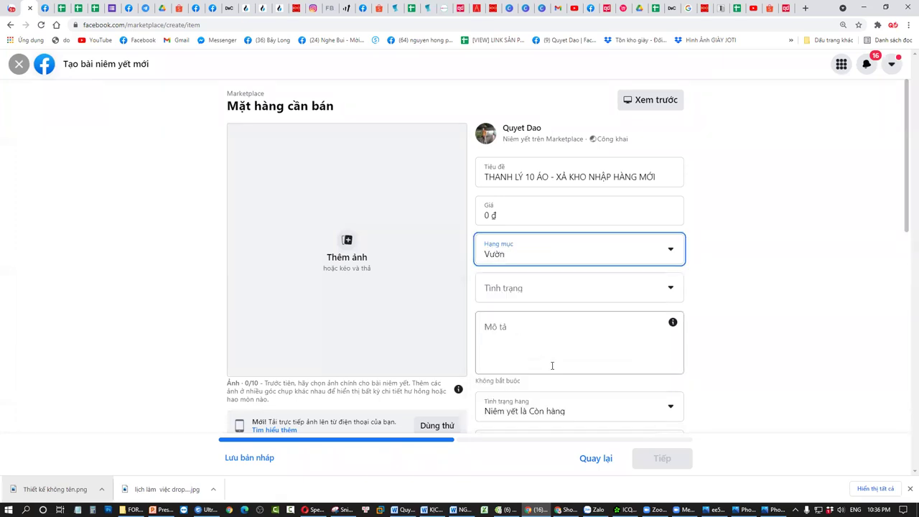
pyautogui.click(525, 338)
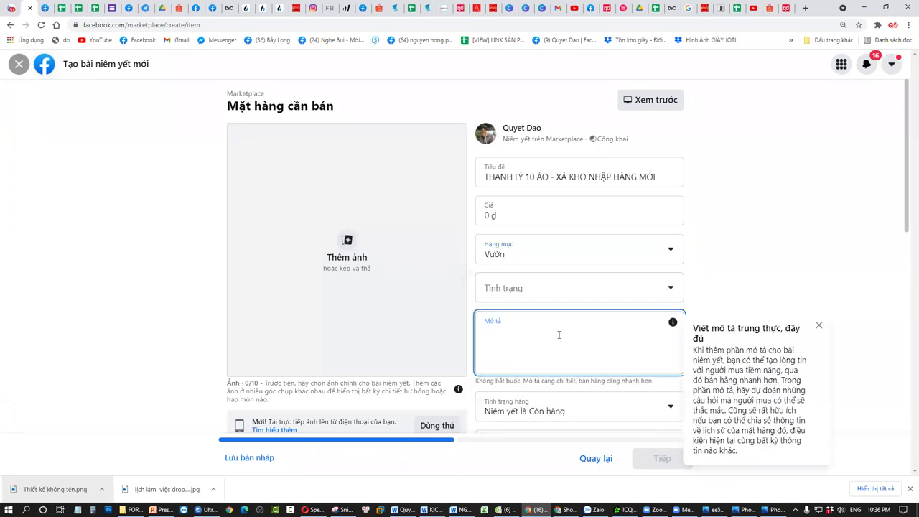
# Step: Switch to the PowerPoint presentation and add a new slide after slide 15 with the title "MÔ TẢ"
pyautogui.hotkey('alt', 'Tab')
pyautogui.press('Return')
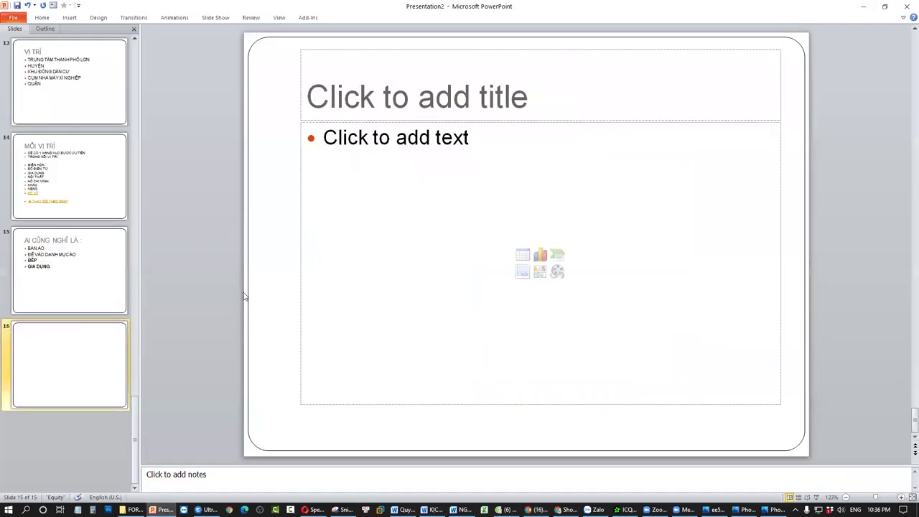
pyautogui.click(448, 90)
pyautogui.write('MÔ TẢ')
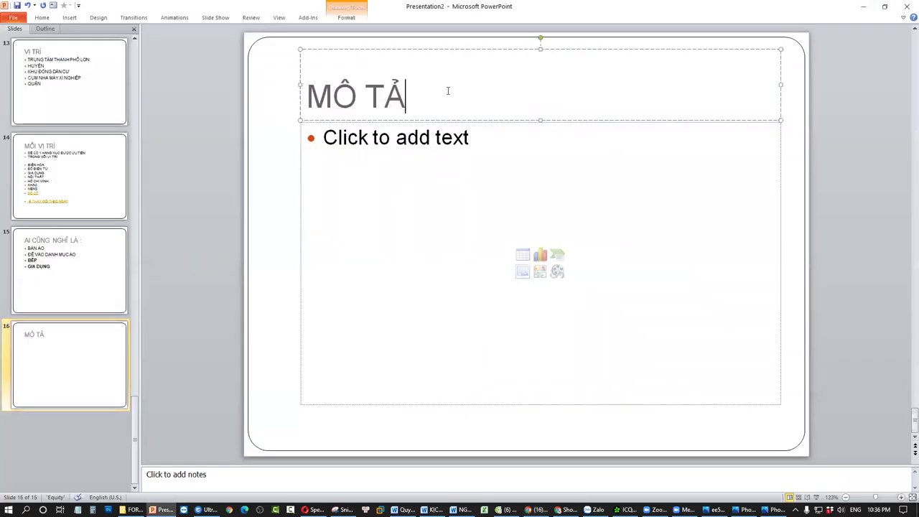
# Step: Add the bullets "GIỚI THIỆU NGẮN GỌN: 2" and "CAM KẾT BẢO HÀNH" to the MÔ TẢ slide
pyautogui.click(458, 138)
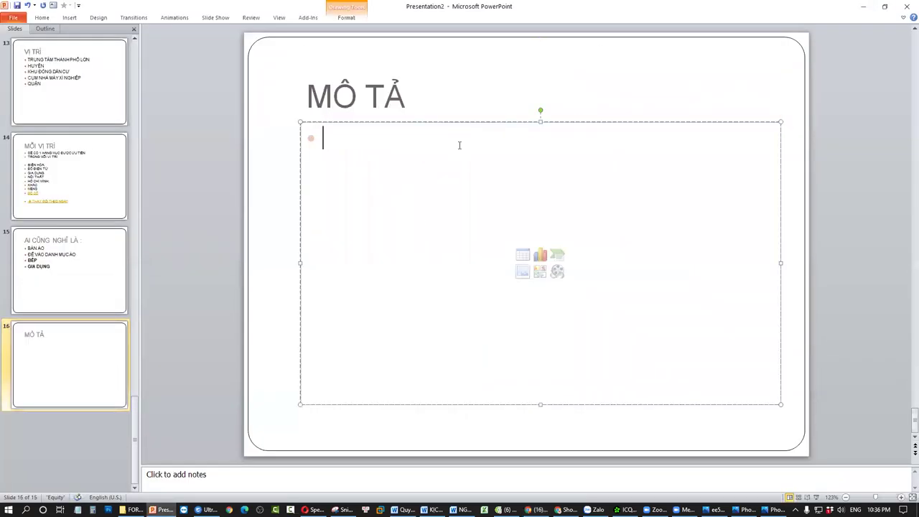
pyautogui.write('GIỚI THIỆU NGA')
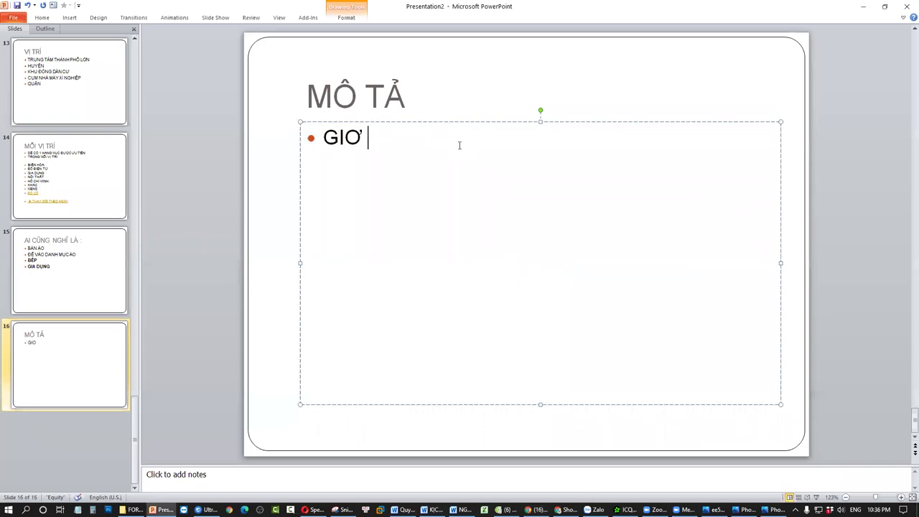
pyautogui.write('ẮN NG')
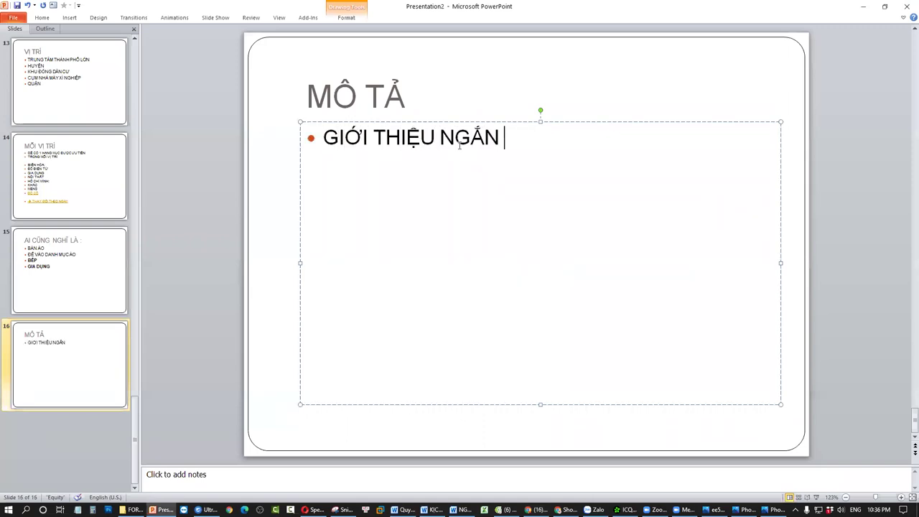
pyautogui.press('BackSpace')
pyautogui.press('BackSpace')
pyautogui.write('GON')
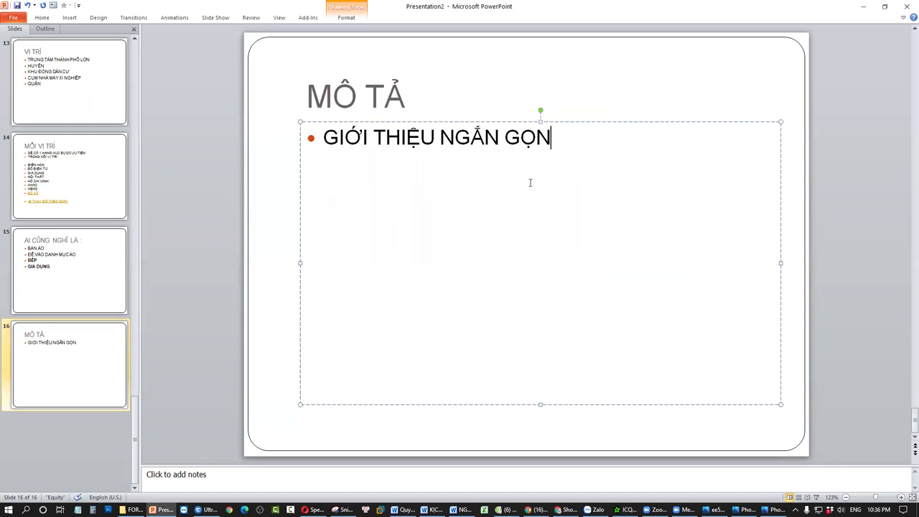
pyautogui.press('Return')
pyautogui.write('CAM KẾT')
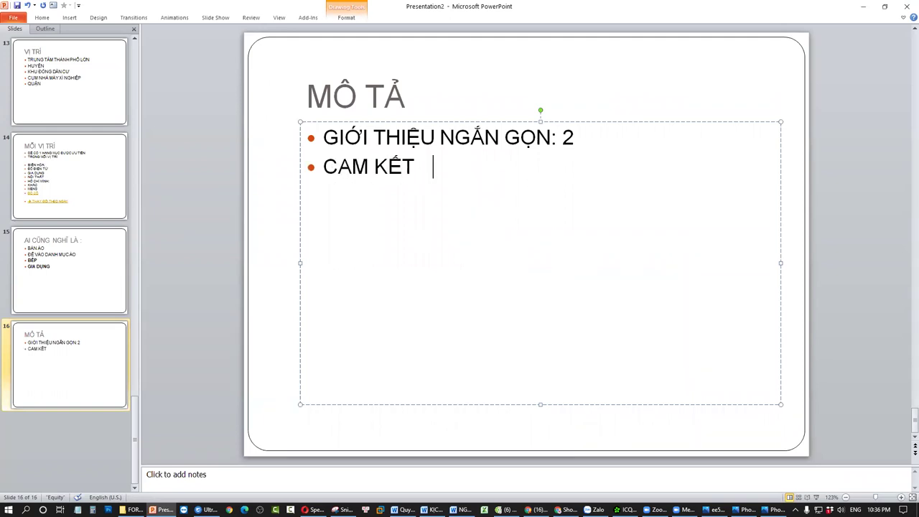
pyautogui.write(' BẢO HÀNH')
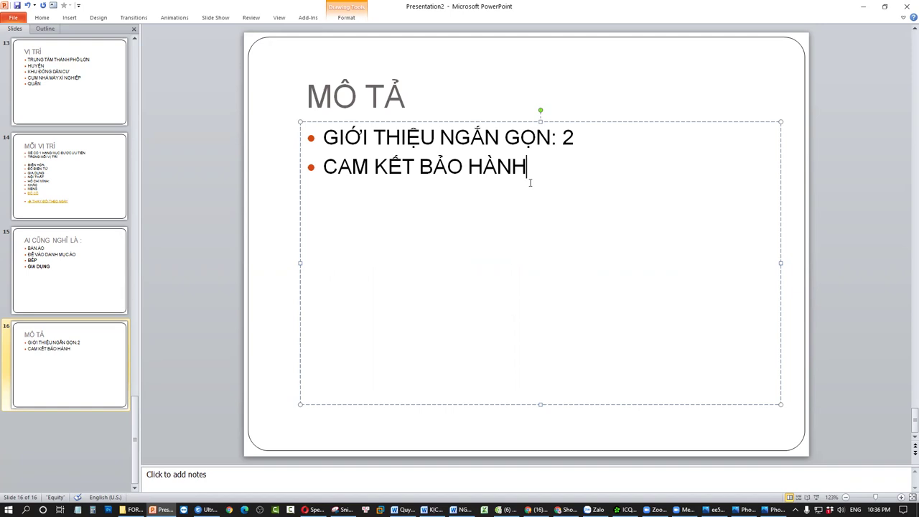
# Step: Add a third bullet reading "ƯU ĐÃI GÌ KHÔNG?" to the MÔ TẢ slide
pyautogui.write('UYW==')
pyautogui.press('BackSpace')
pyautogui.press('BackSpace')
pyautogui.write('s')
pyautogui.press('BackSpace')
pyautogui.press('BackSpace')
pyautogui.press('BackSpace')
pyautogui.write('YW')
pyautogui.press('BackSpace')
pyautogui.press('BackSpace')
pyautogui.write('wu ddaxi gif ')
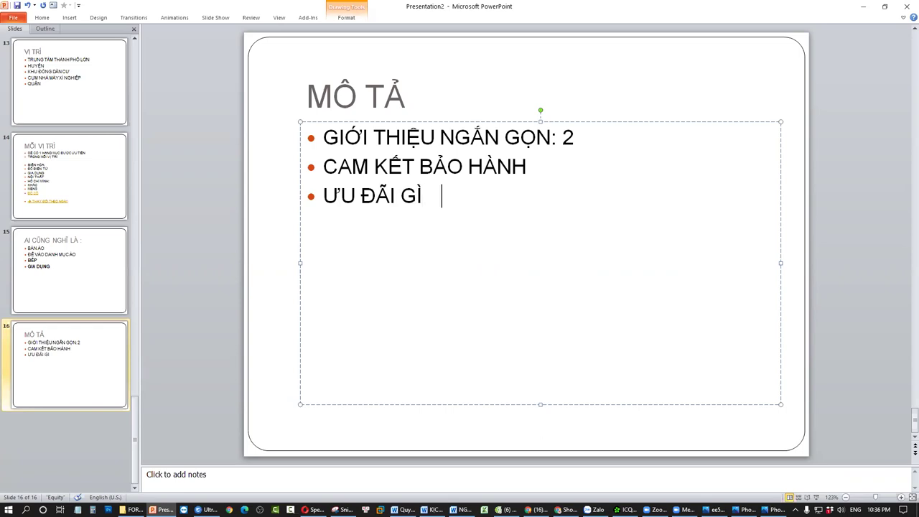
pyautogui.write('khoong?')
# Step: Extend the MÔ TẢ list with the bullets "SĐT", "ĐỊA CHỈ" and "#THẺ TAG"
pyautogui.press('Return')
pyautogui.write('SDDT')
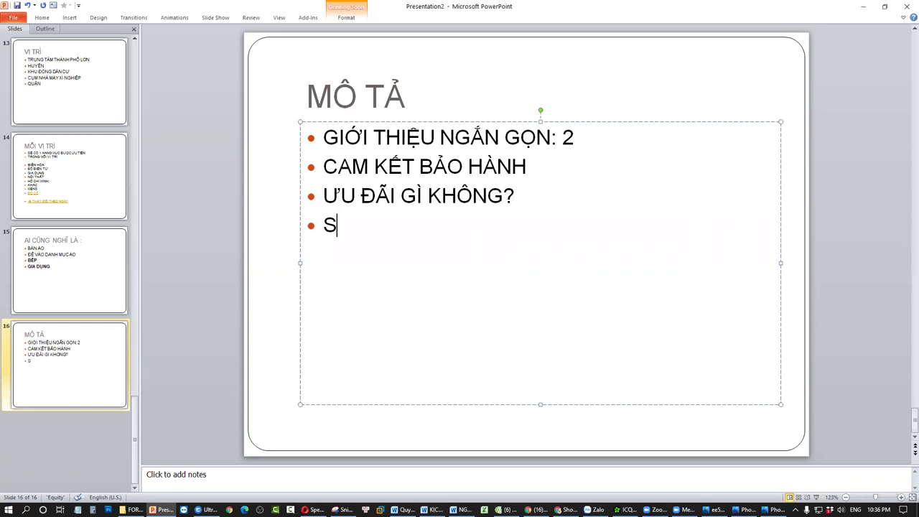
pyautogui.press('Return')
pyautogui.write('Ddija chir')
pyautogui.press('Return')
pyautogui.write('#T')
pyautogui.write('ho')
pyautogui.press('BackSpace')
pyautogui.press('BackSpace')
pyautogui.press('BackSpace')
pyautogui.write('ther tag')
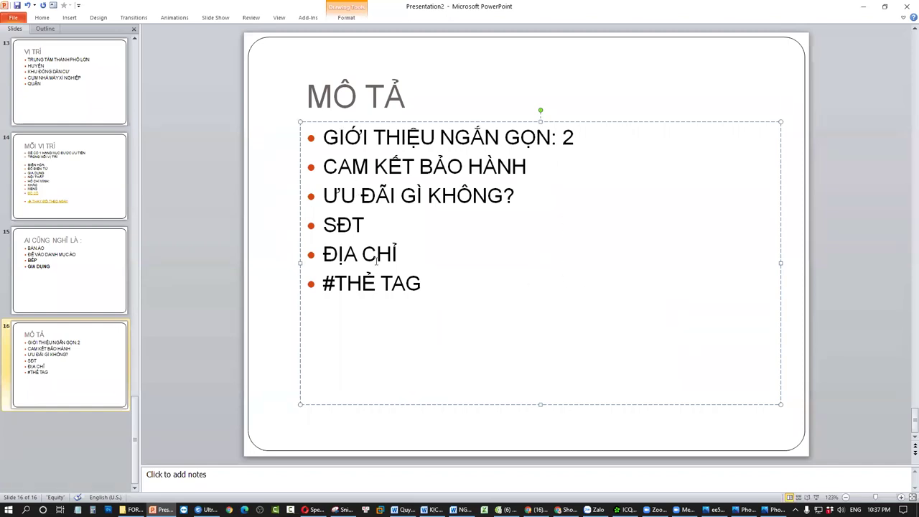
# Step: Insert the bullet "KHÁC BIỆT" between "ƯU ĐÃI GÌ KHÔNG?" and "SĐT", and select the whole bullet list
pyautogui.hotkey('ctrl', 'a')
pyautogui.click(568, 262)
pyautogui.doubleClick(564, 196)
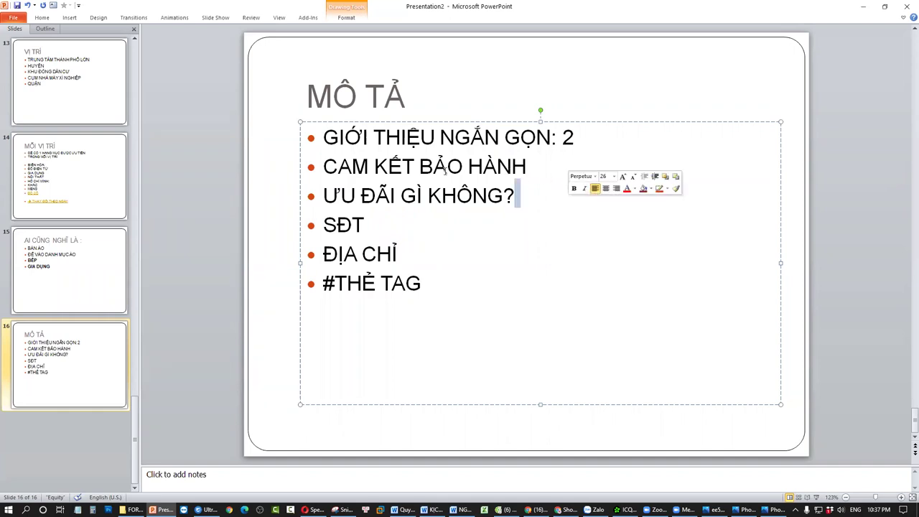
pyautogui.click(573, 201)
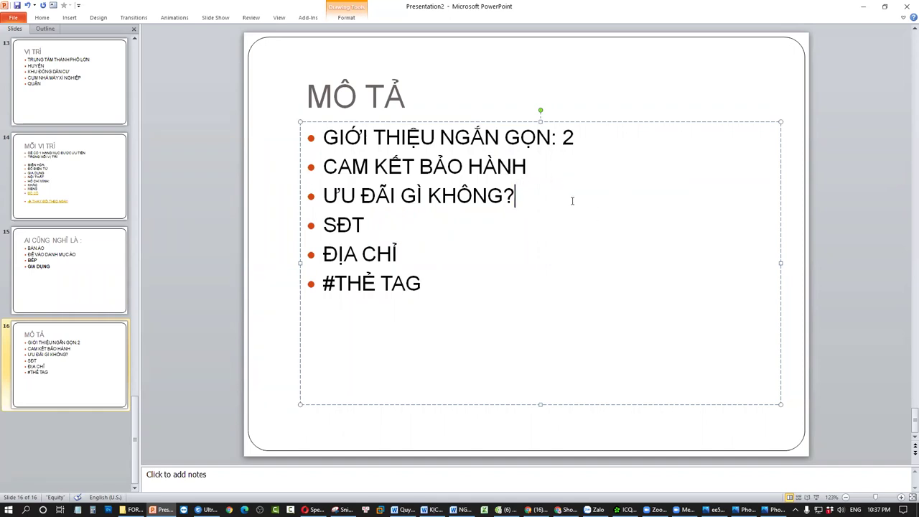
pyautogui.press('Return')
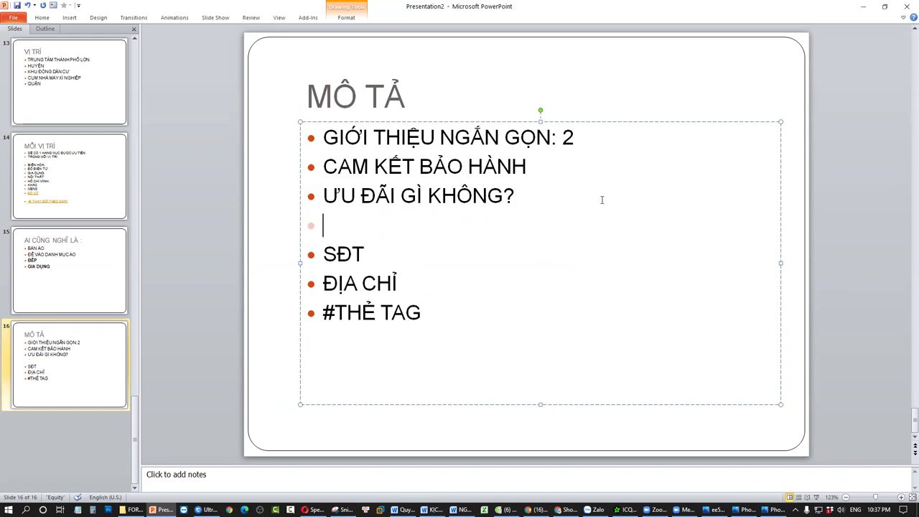
pyautogui.write('KHÁC BIỆT')
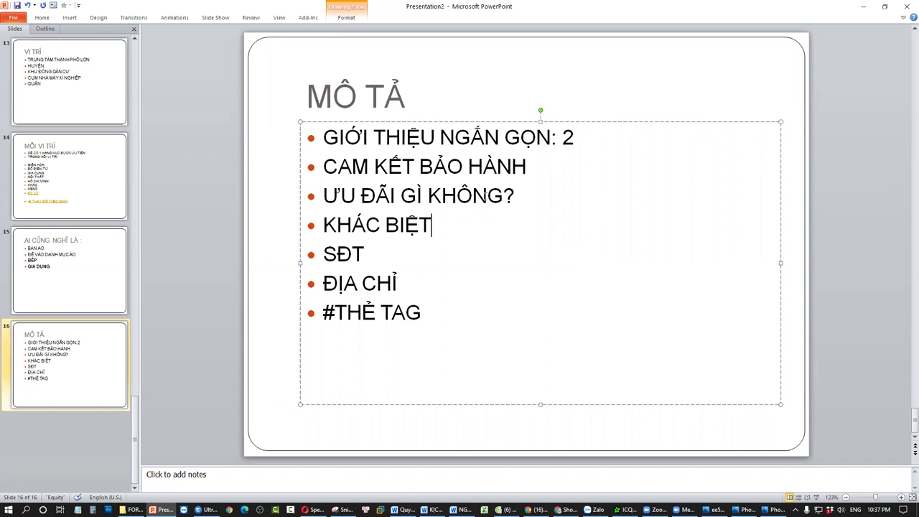
pyautogui.moveTo(596, 297); pyautogui.dragTo(346, 385)
pyautogui.hotkey('ctrl', 'a')
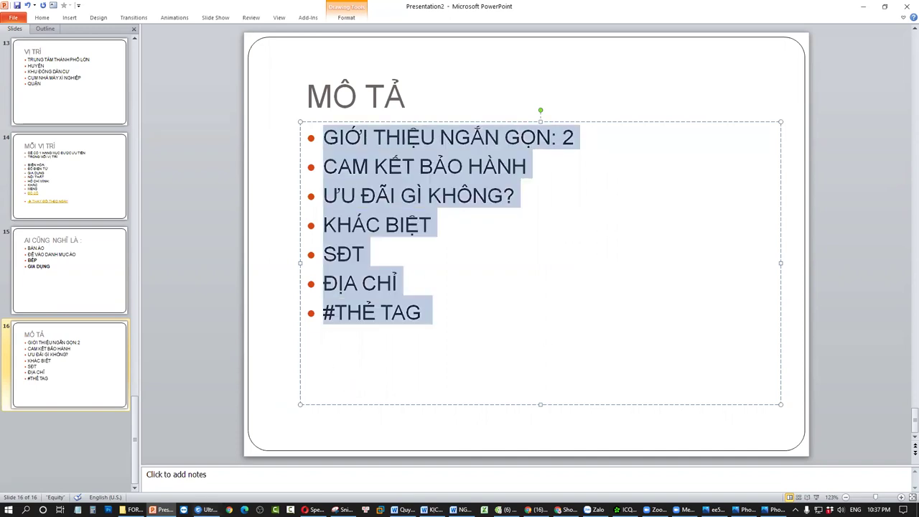
# Step: Switch to the browser, discard the unfinished shirt listing and return to the Hạ Long Marketplace feed
pyautogui.click(159, 507)
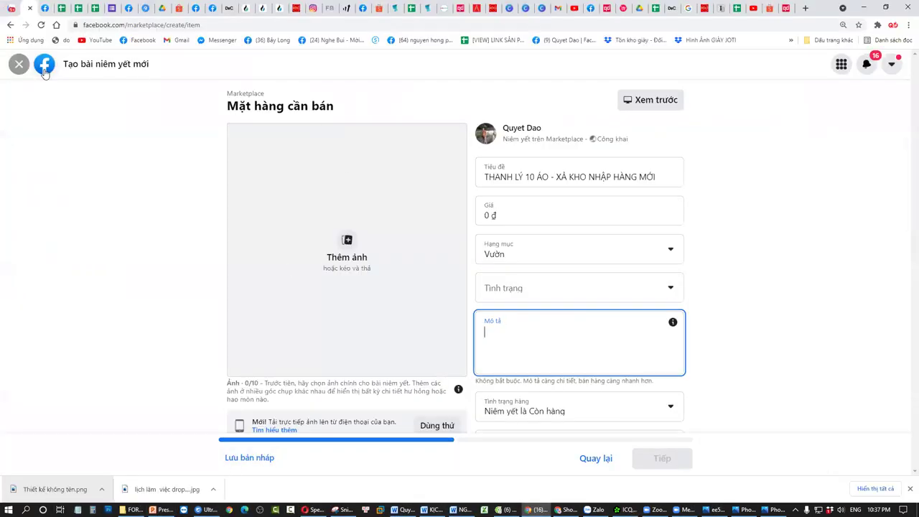
pyautogui.click(18, 72)
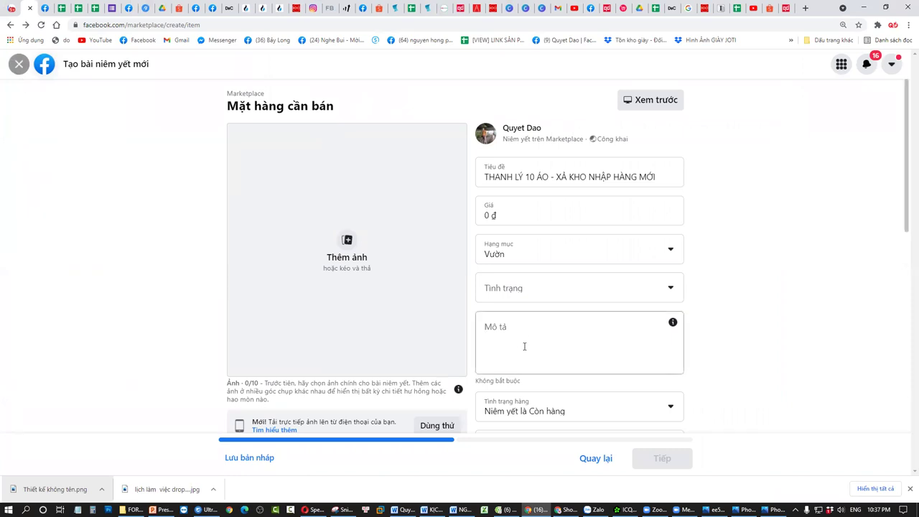
pyautogui.click(20, 70)
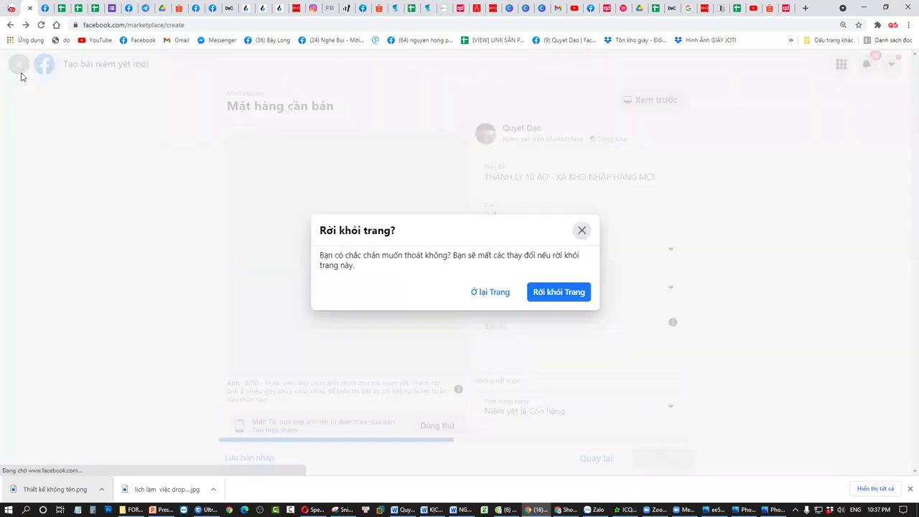
pyautogui.click(546, 293)
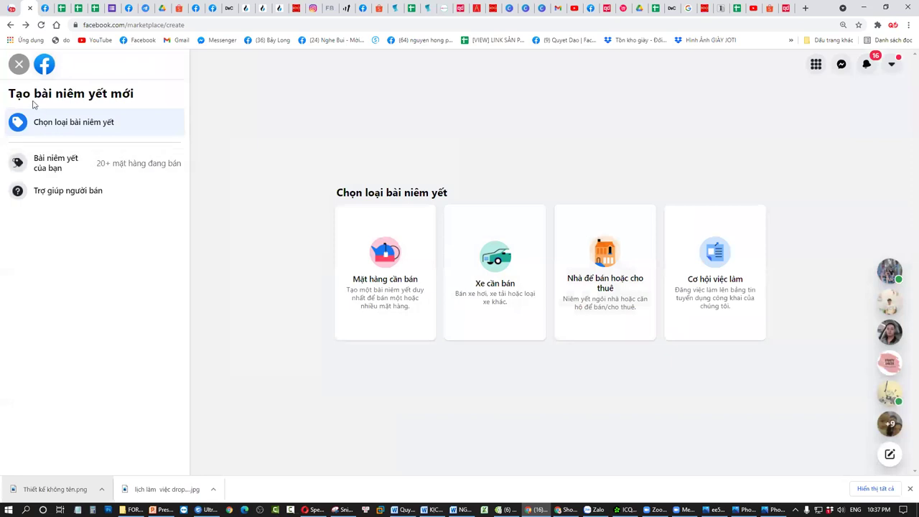
pyautogui.click(19, 65)
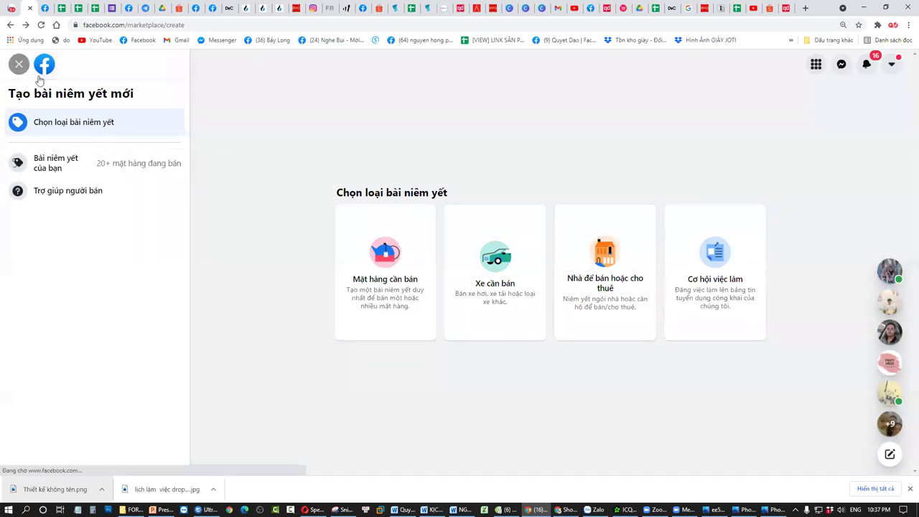
pyautogui.click(19, 65)
pyautogui.click(47, 66)
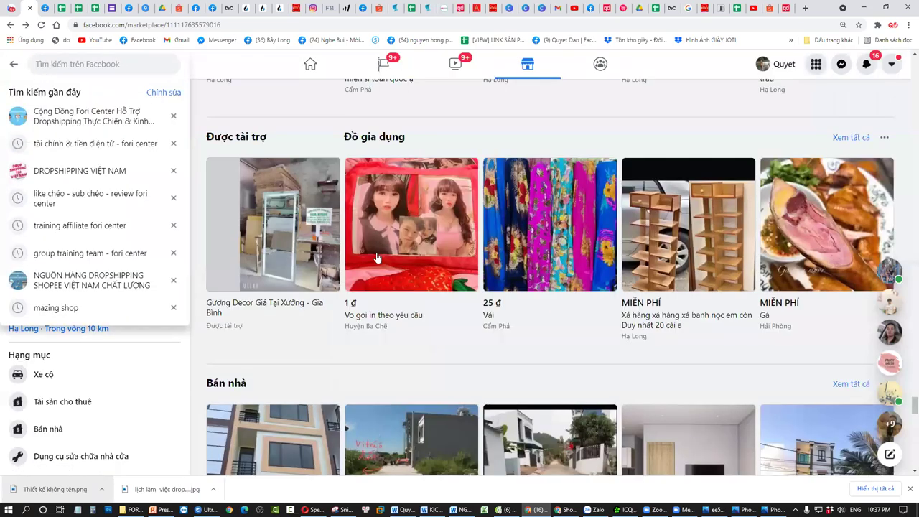
pyautogui.click(536, 355)
# Step: Browse the Hạ Long feed back up to "Đồ sơ sinh & đồ trẻ nhỏ" and open the "Quần áo trẻ em" listing
pyautogui.scroll(-2, 535, 355)
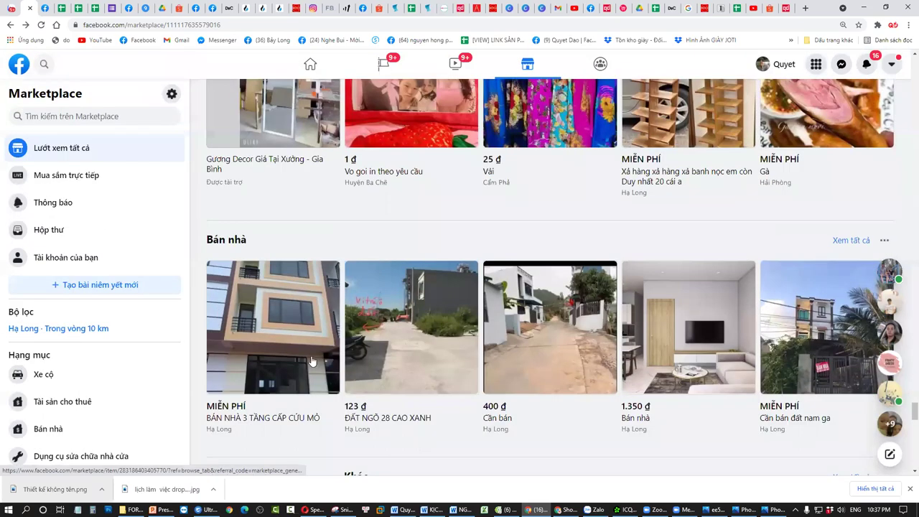
pyautogui.scroll(1, 544, 357)
pyautogui.scroll(2, 544, 358)
pyautogui.scroll(1, 541, 314)
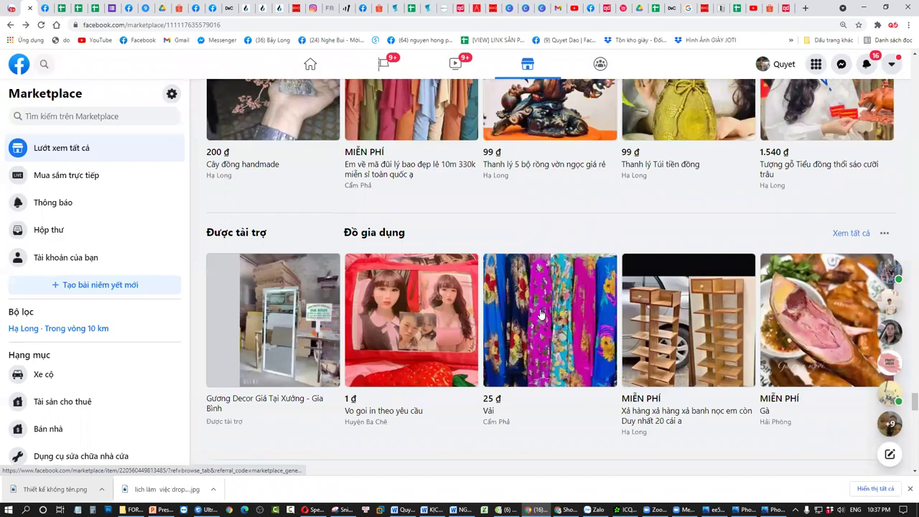
pyautogui.scroll(2, 533, 311)
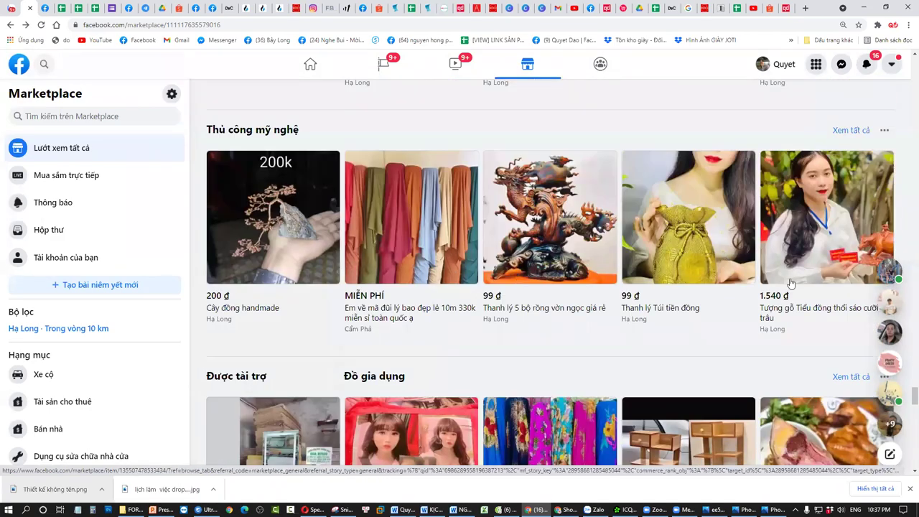
pyautogui.scroll(3, 596, 326)
pyautogui.scroll(2, 595, 325)
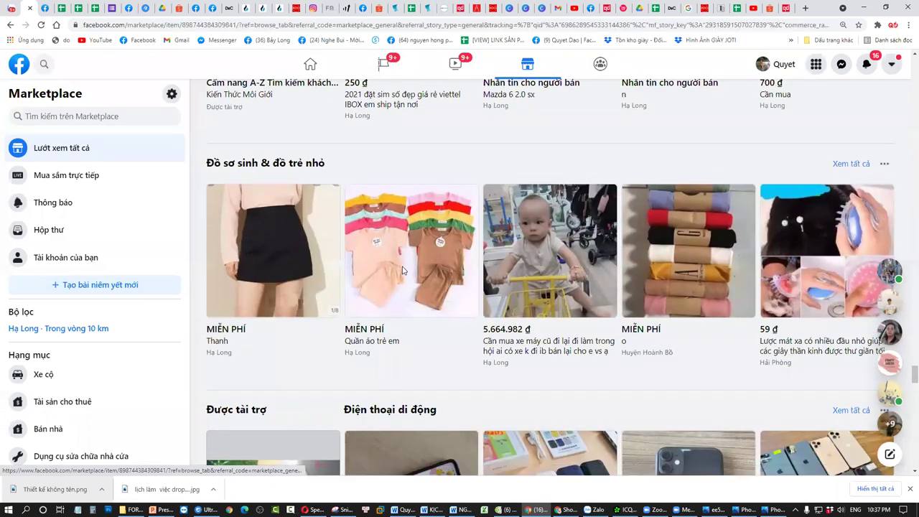
pyautogui.click(404, 270)
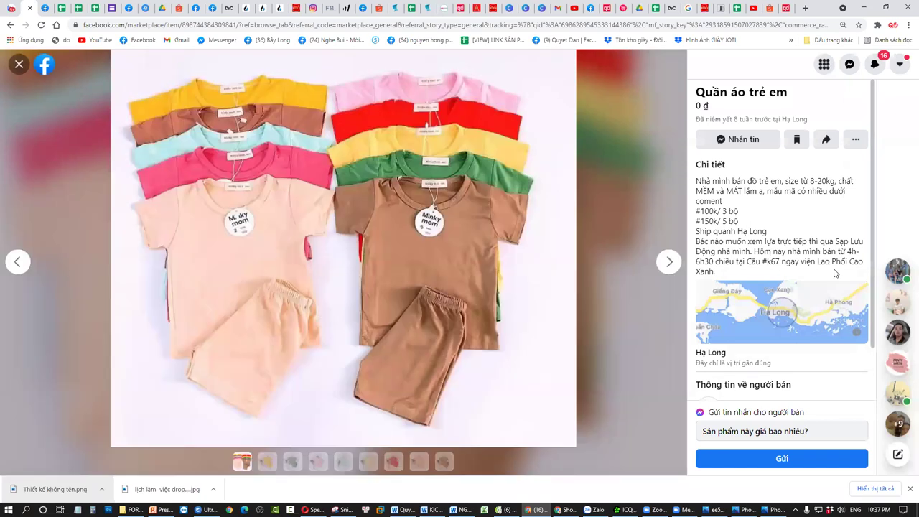
# Step: Highlight the description and title of the "Quần áo trẻ em" listing, and return to the Hạ Long feed
pyautogui.moveTo(778, 271); pyautogui.dragTo(693, 194)
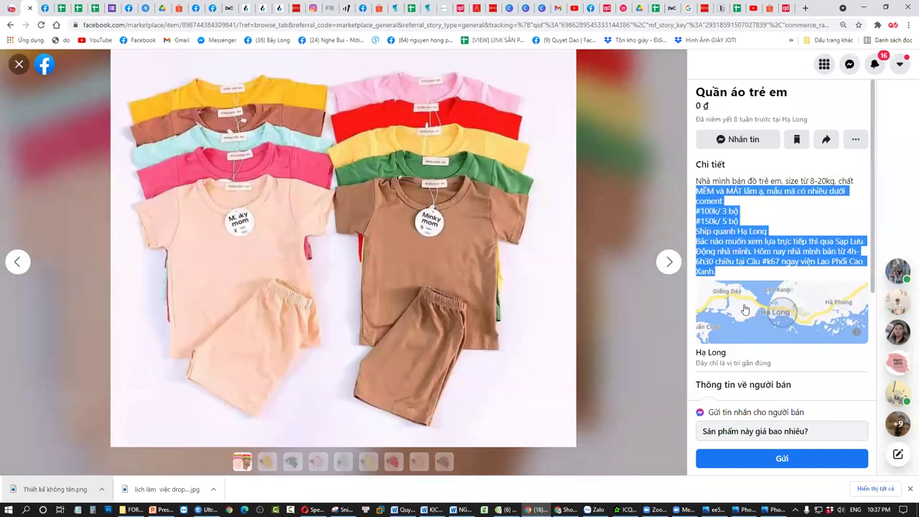
pyautogui.moveTo(811, 97); pyautogui.dragTo(669, 96)
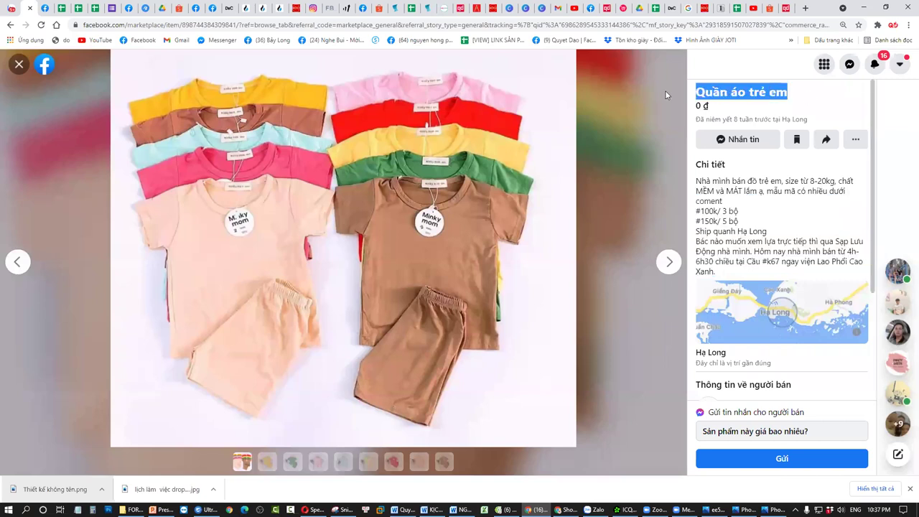
pyautogui.click(19, 65)
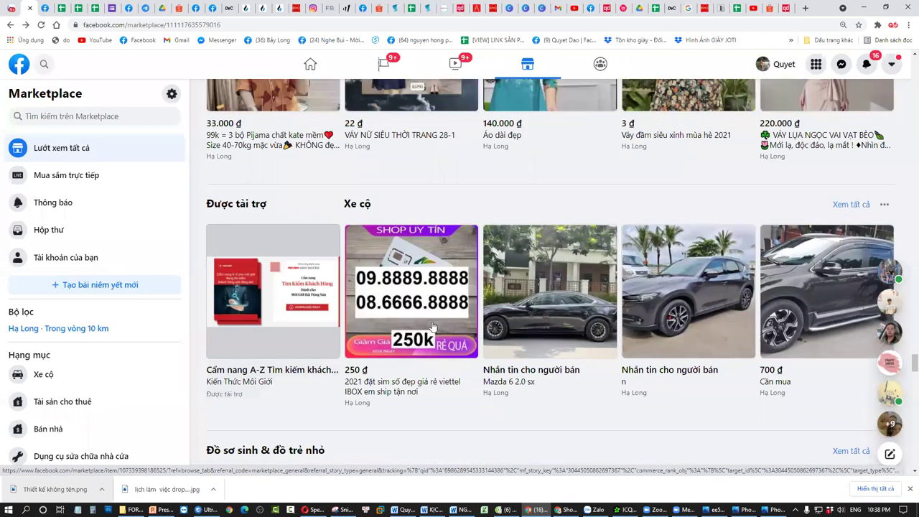
# Step: Open the "VÁY NỮ SIÊU THỜI TRANG 28-1" listing, highlight its material and size description, and return to the feed
pyautogui.scroll(4, 433, 327)
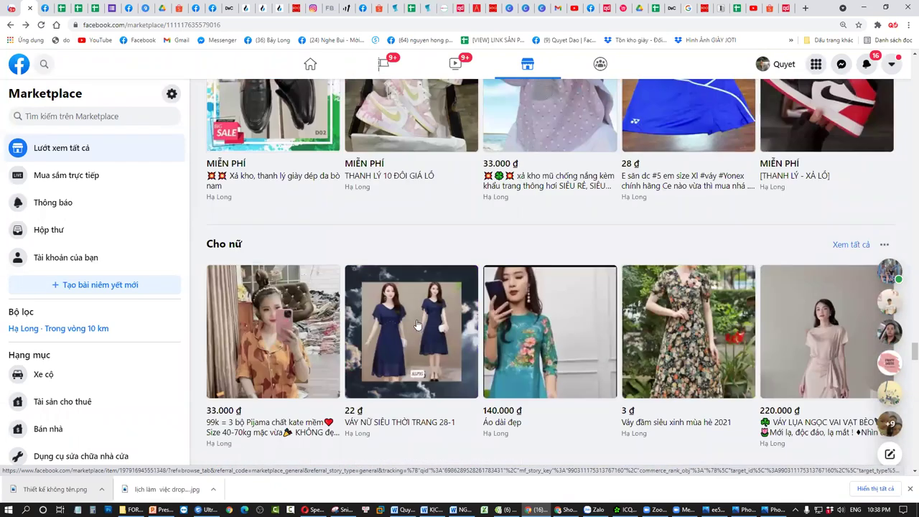
pyautogui.click(417, 324)
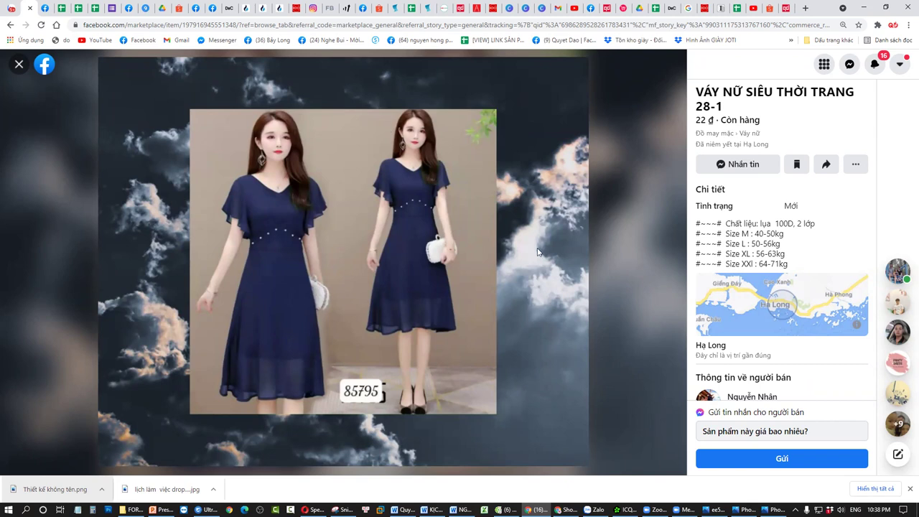
pyautogui.moveTo(798, 267); pyautogui.dragTo(698, 223)
pyautogui.scroll(-1, 761, 273)
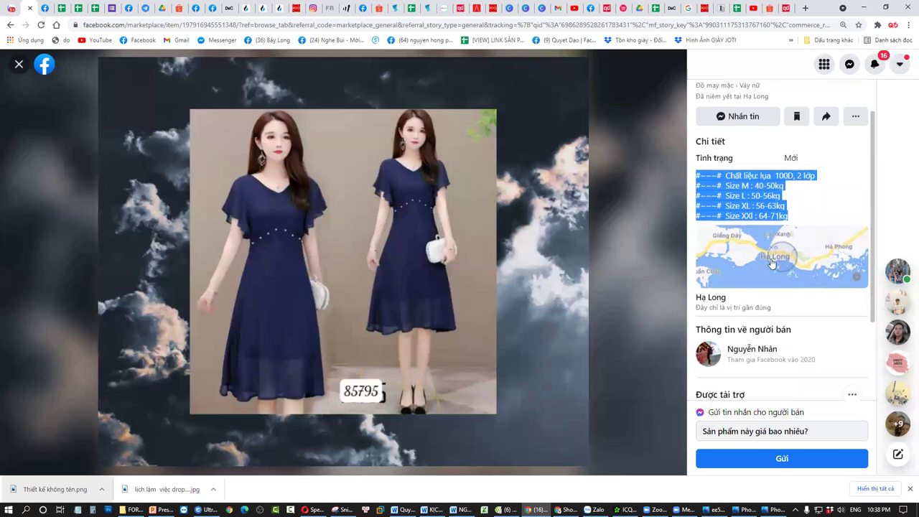
pyautogui.click(784, 210)
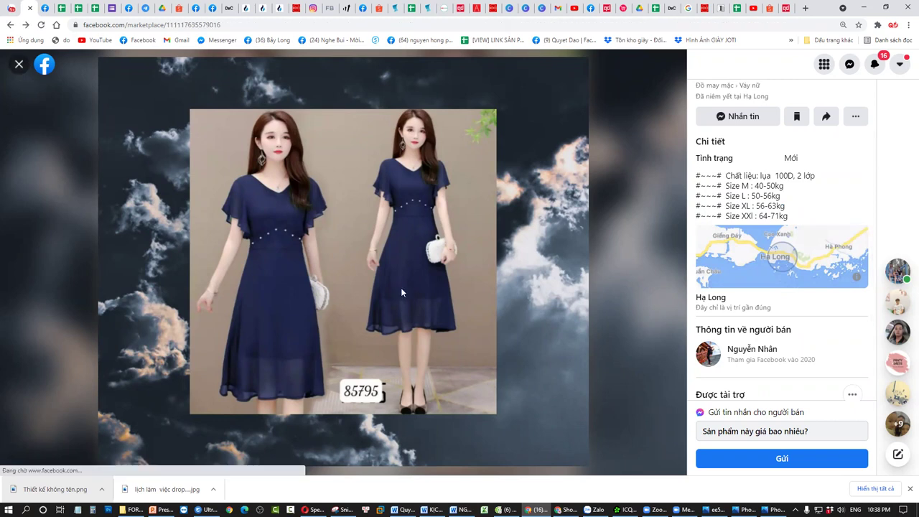
pyautogui.click(19, 64)
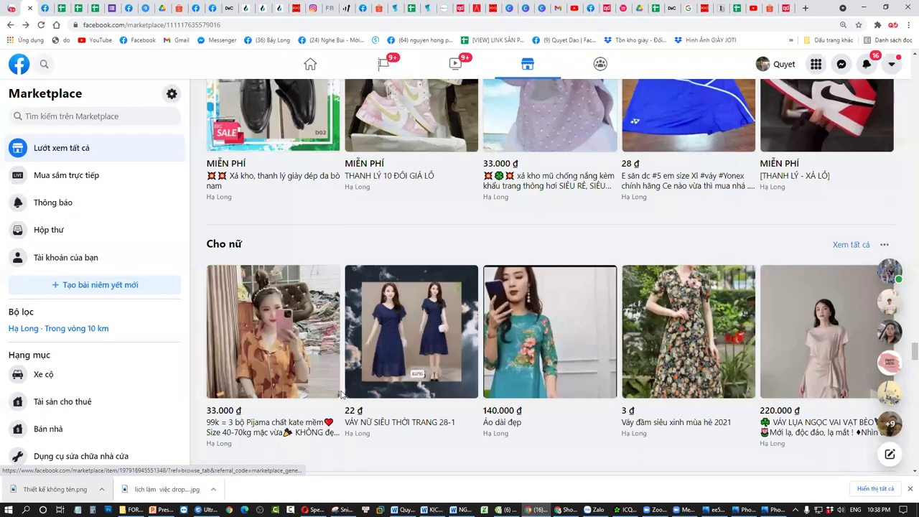
pyautogui.scroll(2, 509, 327)
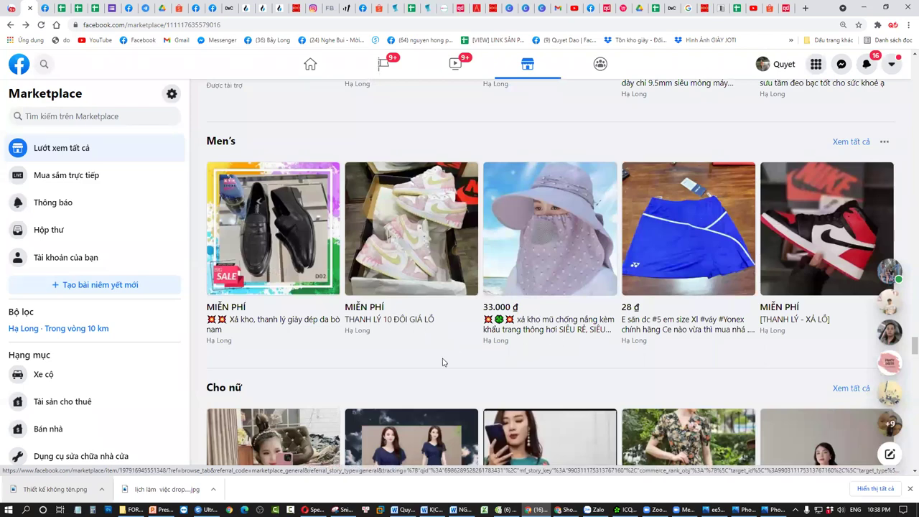
# Step: Switch to PowerPoint, add a blank slide after the MÔ TẢ slide, and display the MÔ TẢ slide again
pyautogui.click(161, 510)
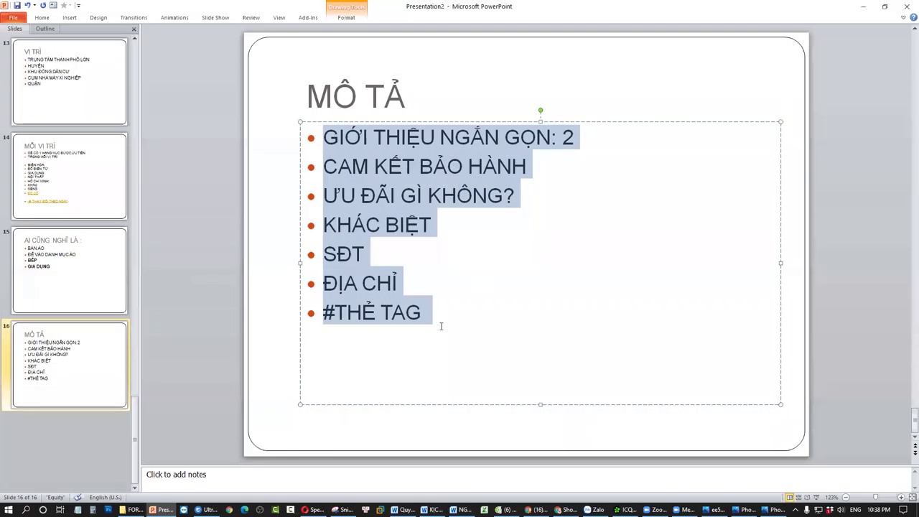
pyautogui.click(111, 352)
pyautogui.press('Return')
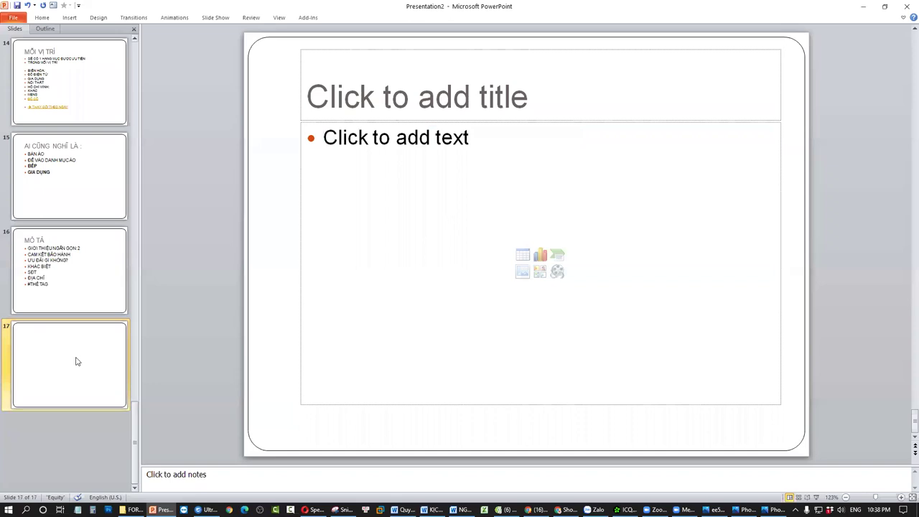
pyautogui.scroll(3, 82, 98)
pyautogui.scroll(-3, 81, 99)
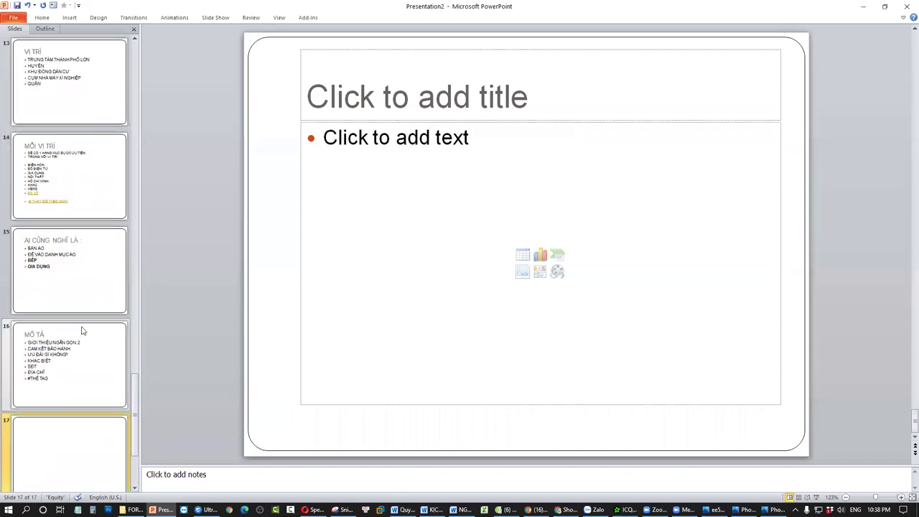
pyautogui.click(81, 351)
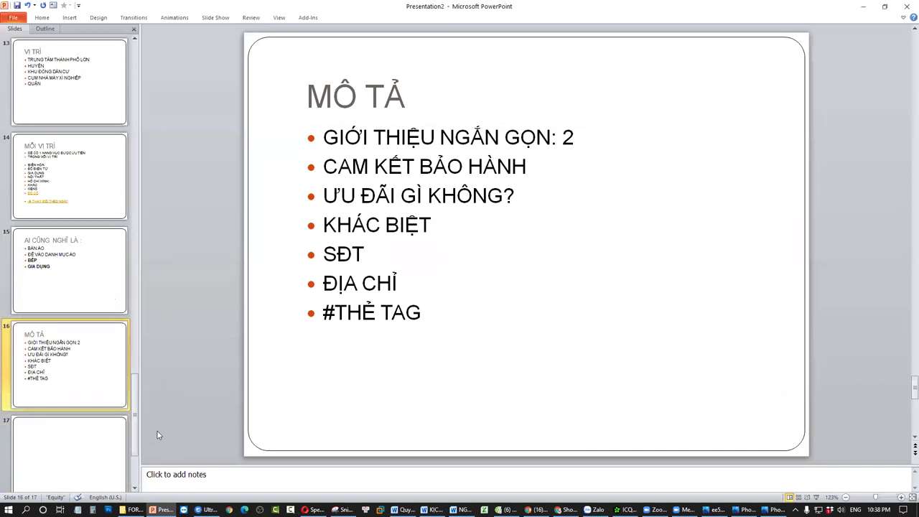
# Step: Switch to the browser, go to the BỘ TÀI LIỆU FORI CENTER folder in Google Drive and dismiss the upload notice
pyautogui.hotkey('alt', 'Tab')
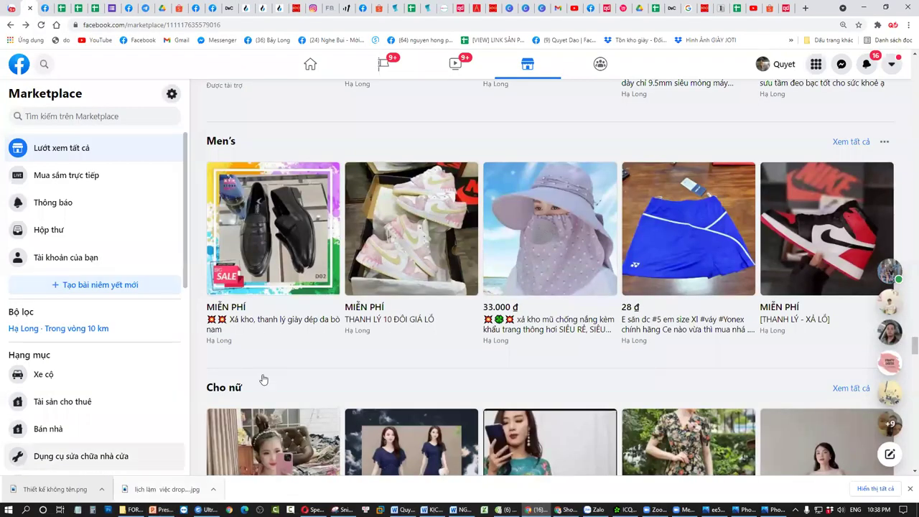
pyautogui.scroll(-3, 586, 230)
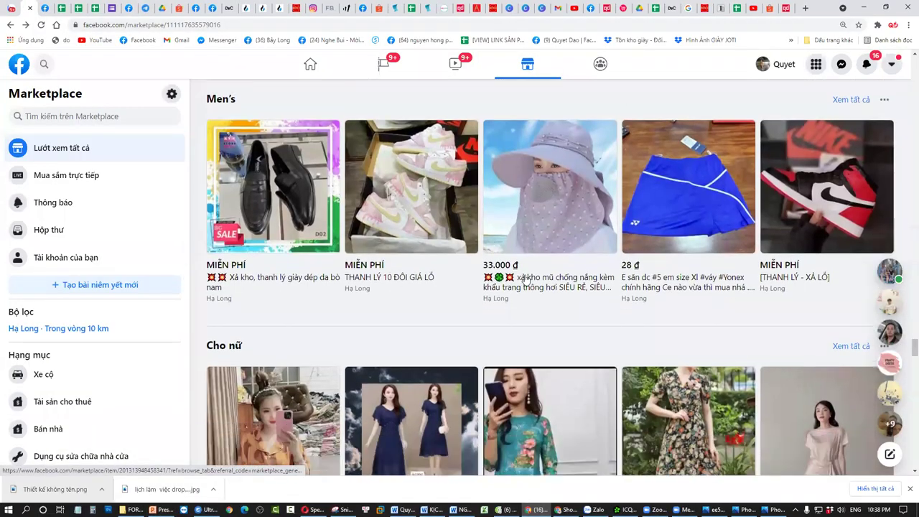
pyautogui.scroll(3, 519, 308)
pyautogui.scroll(5, 519, 308)
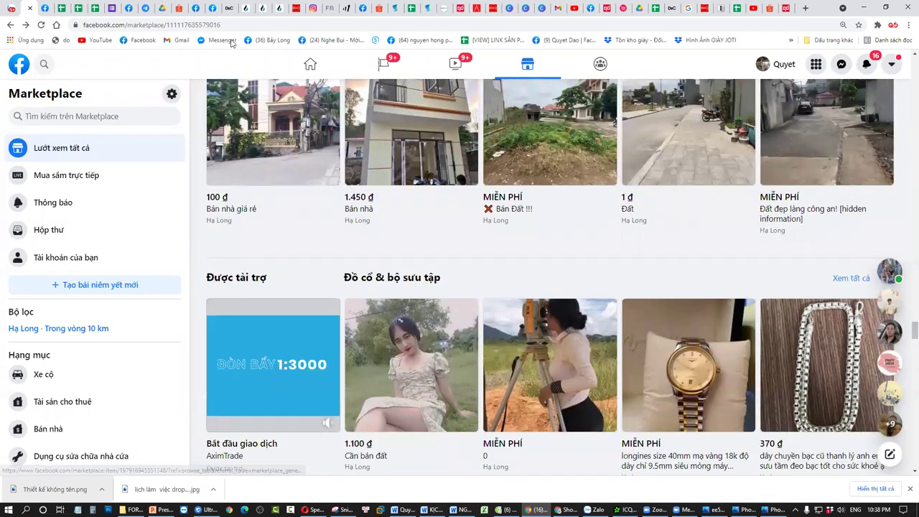
pyautogui.click(161, 8)
pyautogui.click(266, 101)
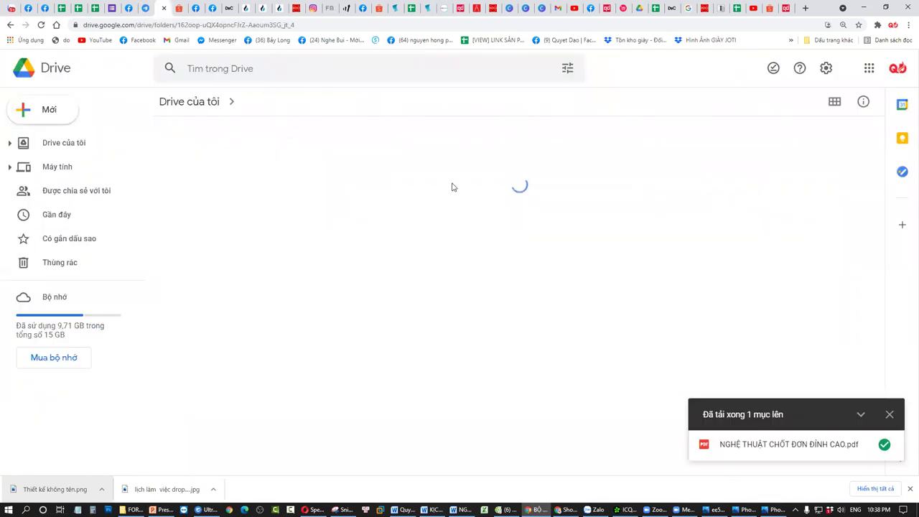
pyautogui.click(889, 414)
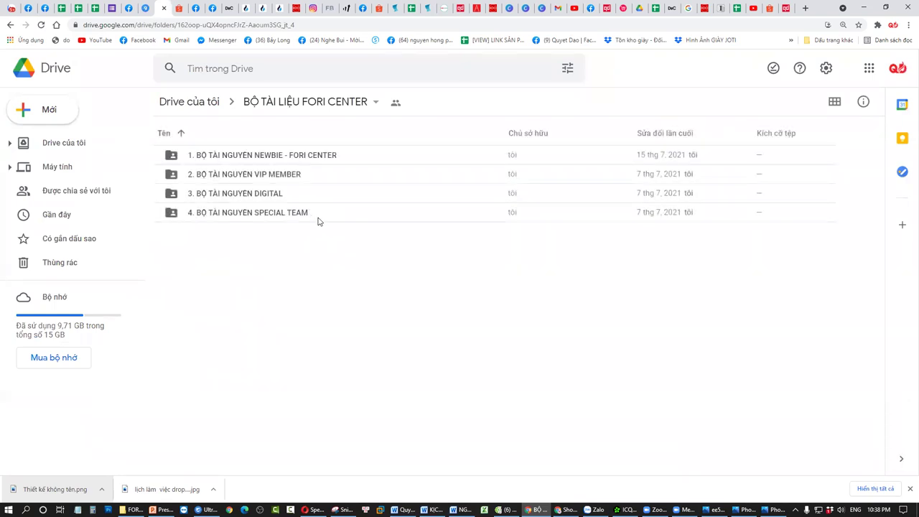
# Step: Open the spreadsheet "CONTENT ĐĂNG BÀI MARKET PLACE - FANPAGE" from the newbie resources' CONTENT ĐĂNG BÀI folder
pyautogui.doubleClick(240, 157)
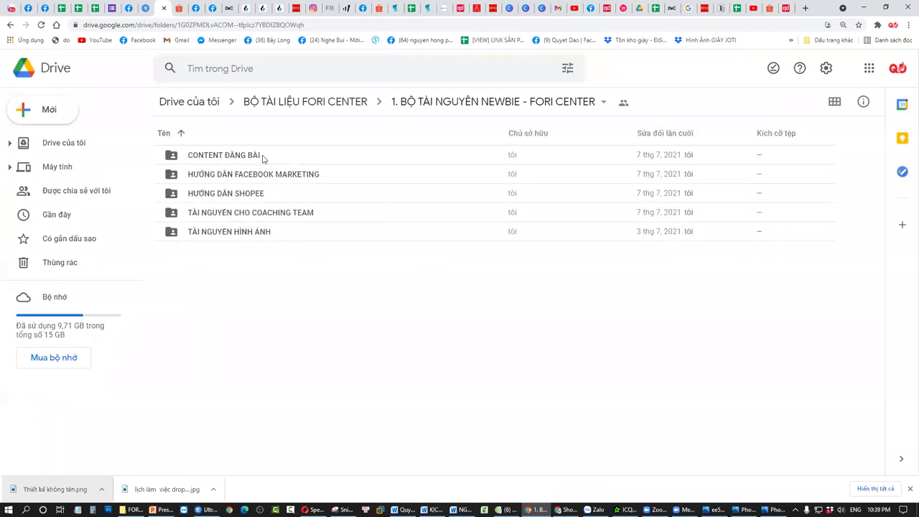
pyautogui.doubleClick(263, 158)
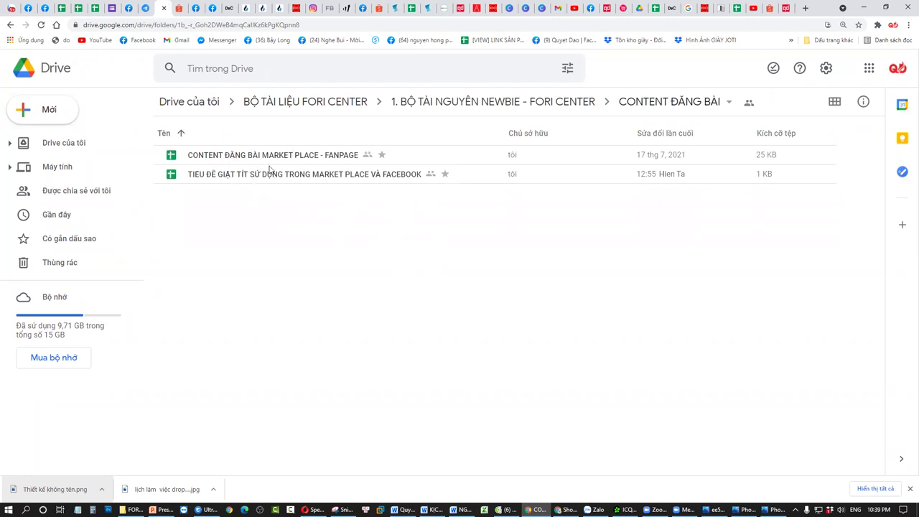
pyautogui.doubleClick(270, 157)
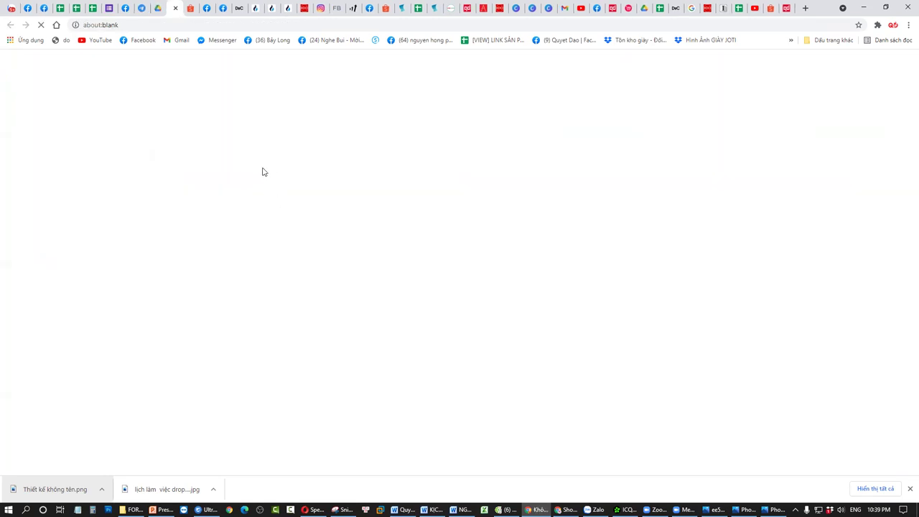
# Step: Examine the sample listing descriptions on the THỜI TRANG and TÚI XÁCH sheets
pyautogui.scroll(-3, 263, 277)
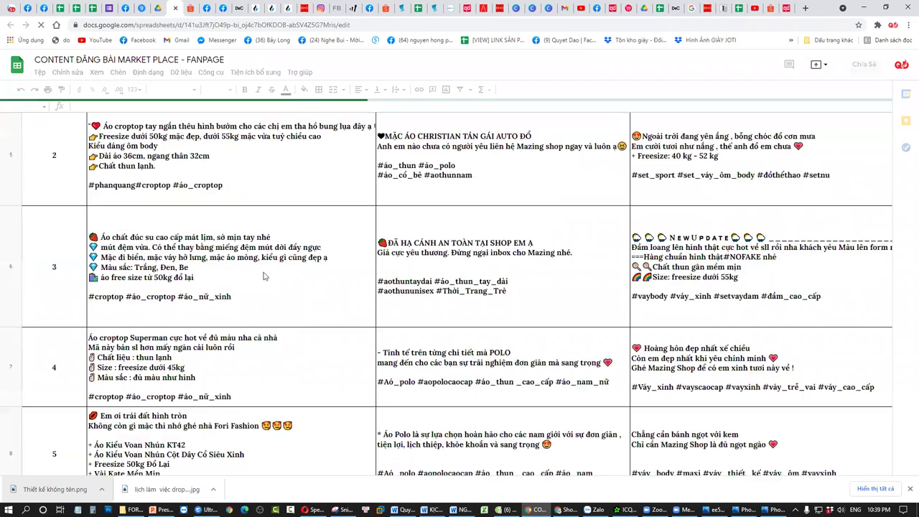
pyautogui.scroll(-3, 263, 276)
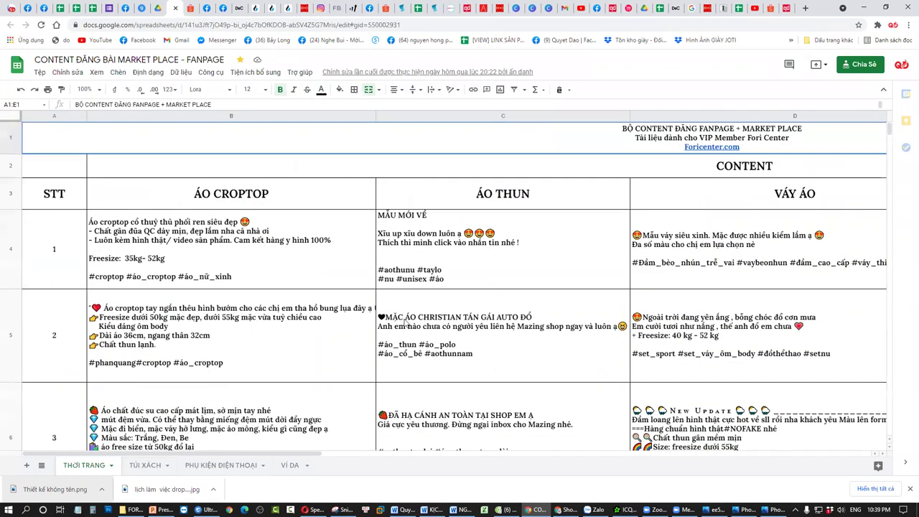
pyautogui.scroll(2, 607, 370)
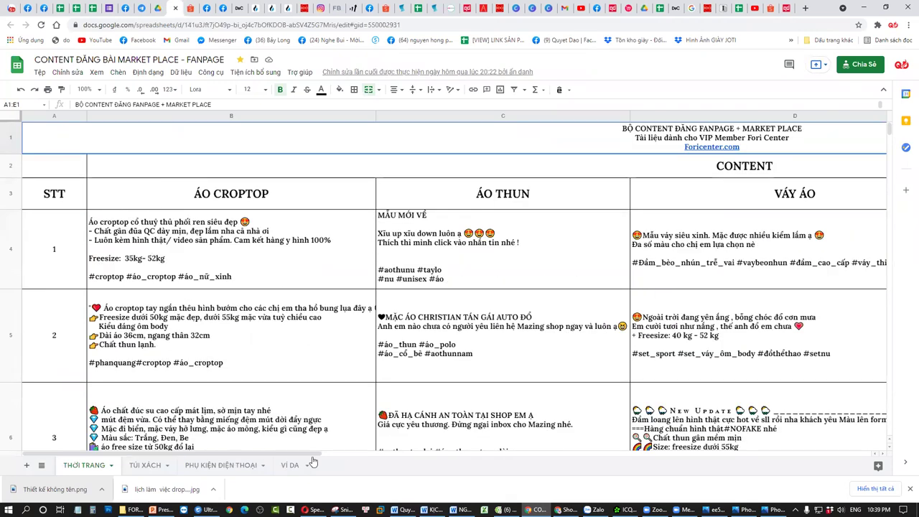
pyautogui.moveTo(314, 454); pyautogui.dragTo(554, 454)
pyautogui.scroll(-15, 544, 309)
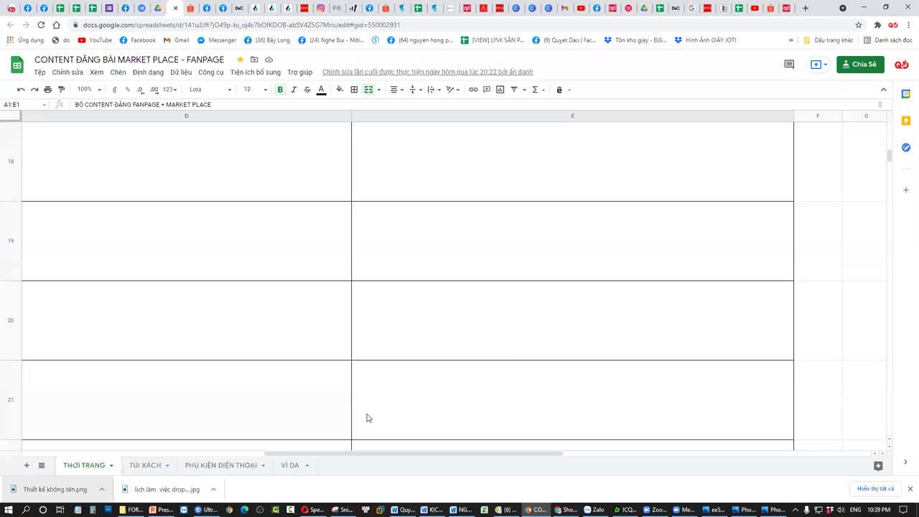
pyautogui.click(144, 465)
pyautogui.scroll(-10, 288, 323)
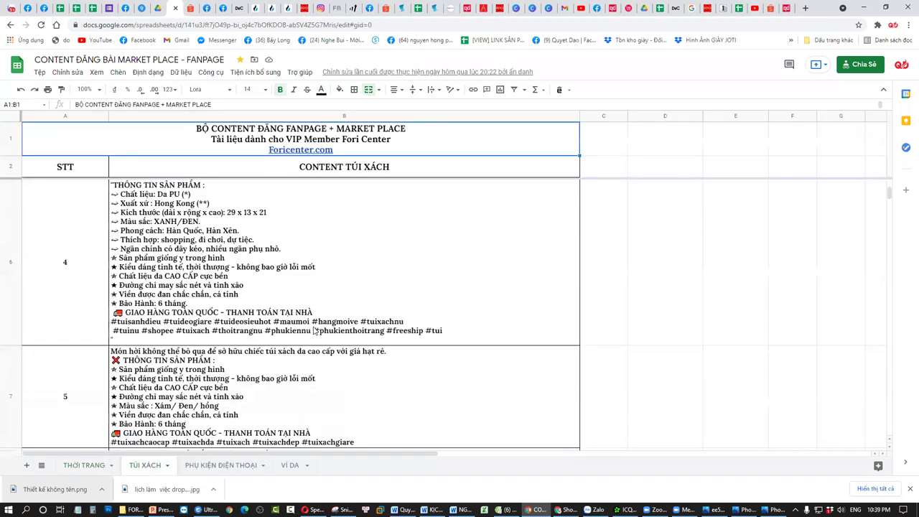
# Step: Examine the PHỤ KIỆN ĐIỆN THOẠI sheet's sample content and open the first TAI AIRPOD description cell
pyautogui.click(226, 465)
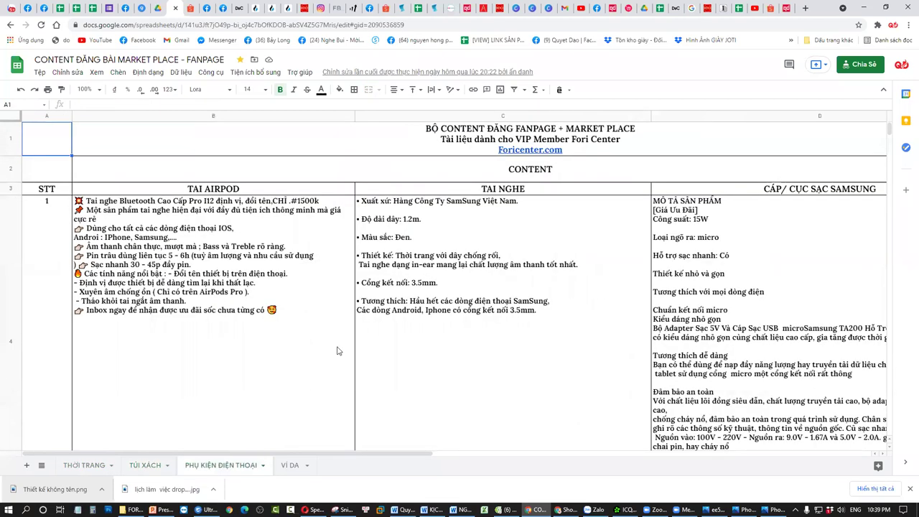
pyautogui.scroll(-15, 338, 350)
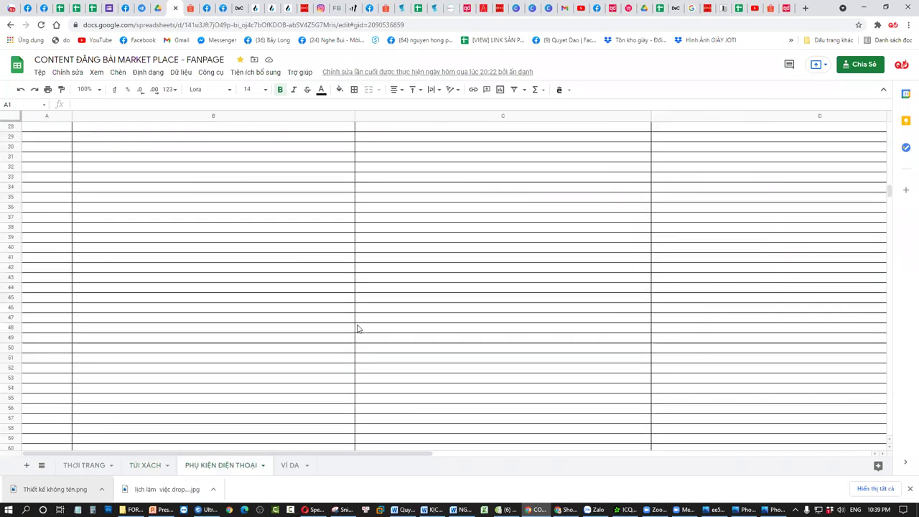
pyautogui.scroll(15, 359, 328)
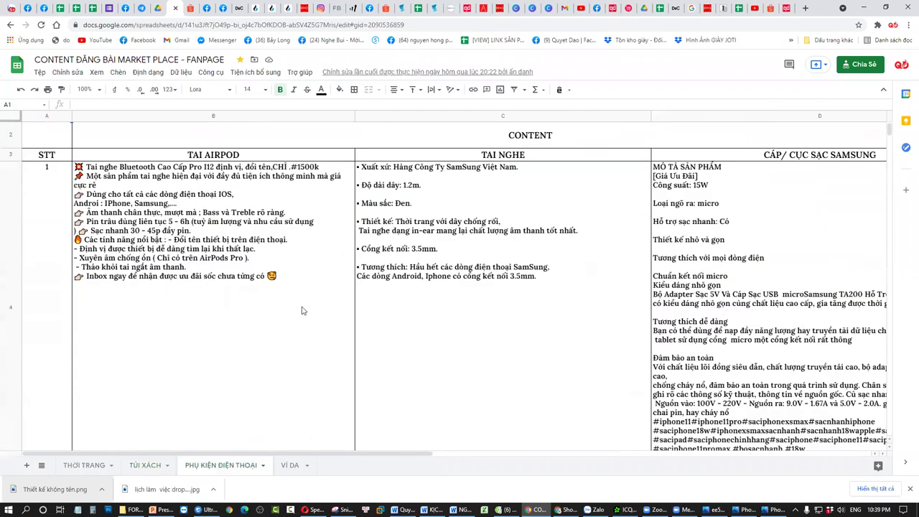
pyautogui.scroll(1, 302, 310)
pyautogui.click(260, 339)
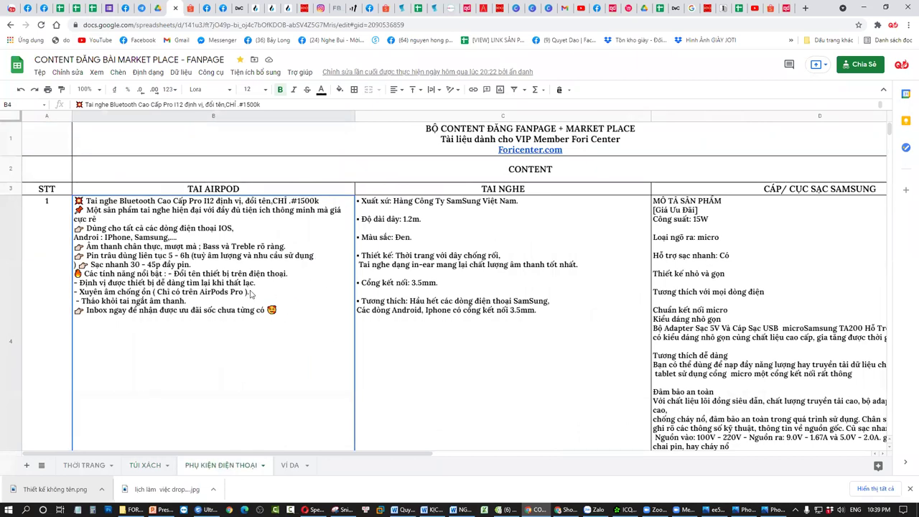
pyautogui.doubleClick(208, 325)
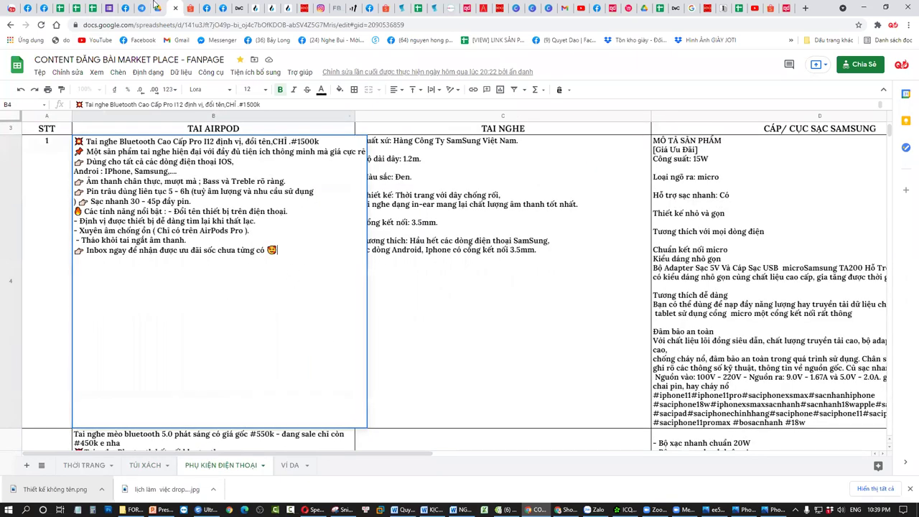
# Step: Return to the Drive folders and open "45 khung ảnh" inside the newbie resources' TÀI NGUYÊN HÌNH ẢNH folder
pyautogui.click(154, 6)
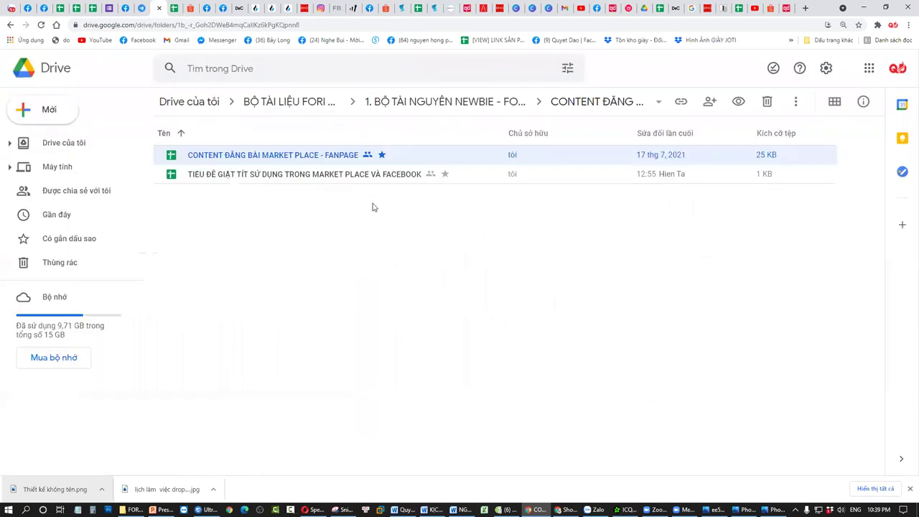
pyautogui.click(273, 106)
pyautogui.doubleClick(316, 156)
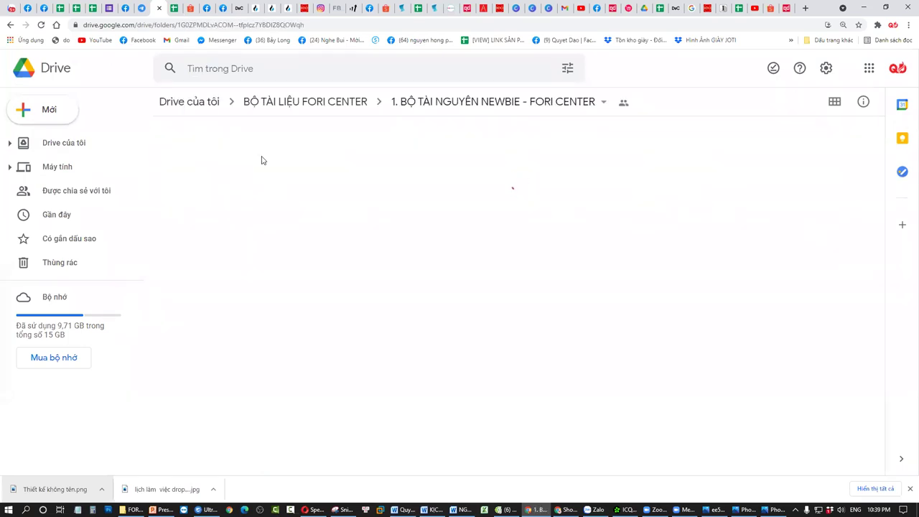
pyautogui.doubleClick(293, 234)
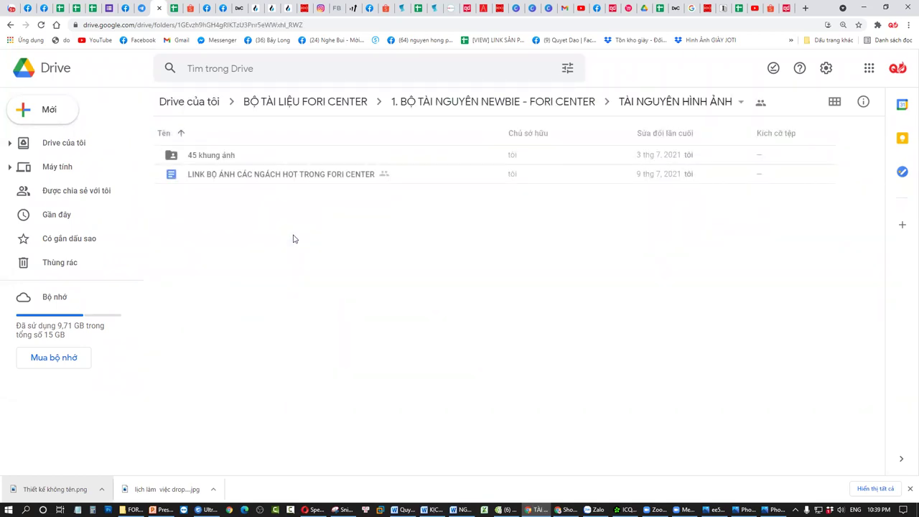
pyautogui.doubleClick(257, 158)
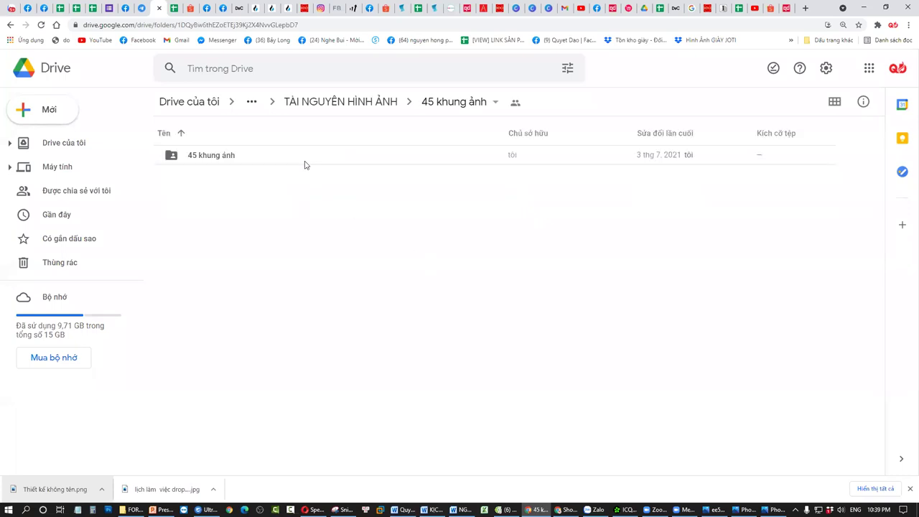
# Step: Open the inner "45 khung ảnh" folder, show its files as a grid, and preview khung (1).jpg and khung (1).png
pyautogui.doubleClick(305, 160)
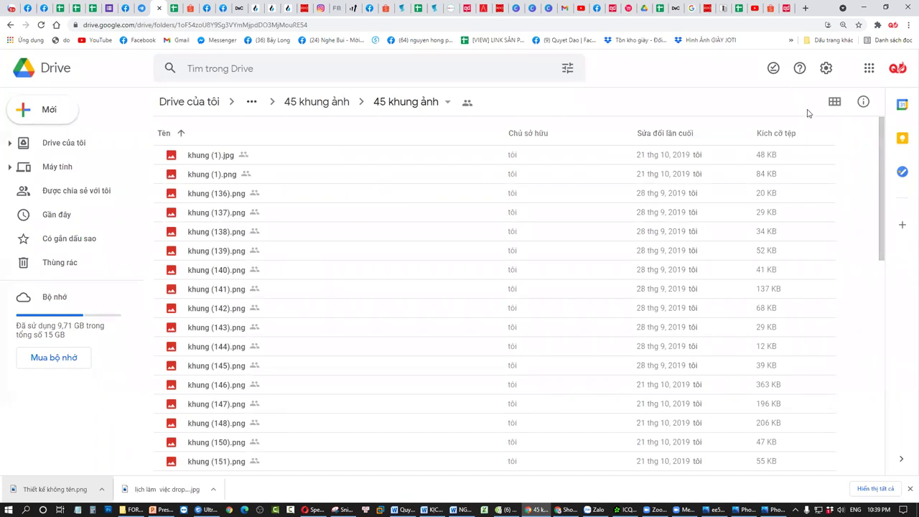
pyautogui.click(833, 102)
pyautogui.click(252, 225)
pyautogui.doubleClick(252, 225)
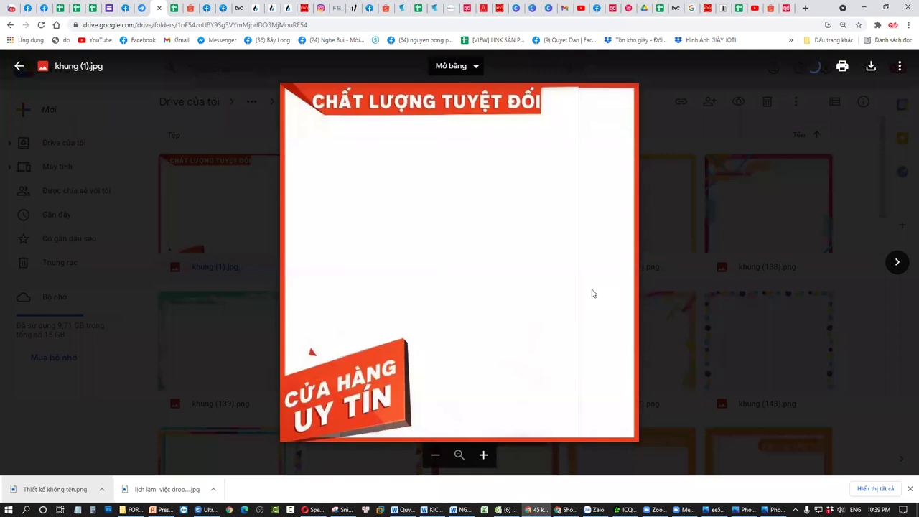
pyautogui.click(902, 266)
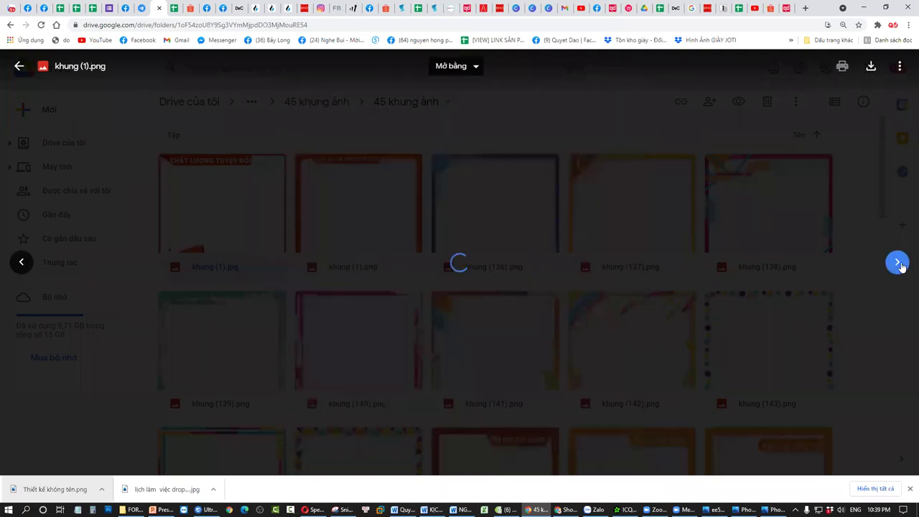
pyautogui.click(701, 274)
# Step: Examine the frame templates in the "45 khung ảnh" folder and preview khung (140).png
pyautogui.scroll(-9, 451, 309)
pyautogui.scroll(-4, 474, 316)
pyautogui.scroll(6, 460, 304)
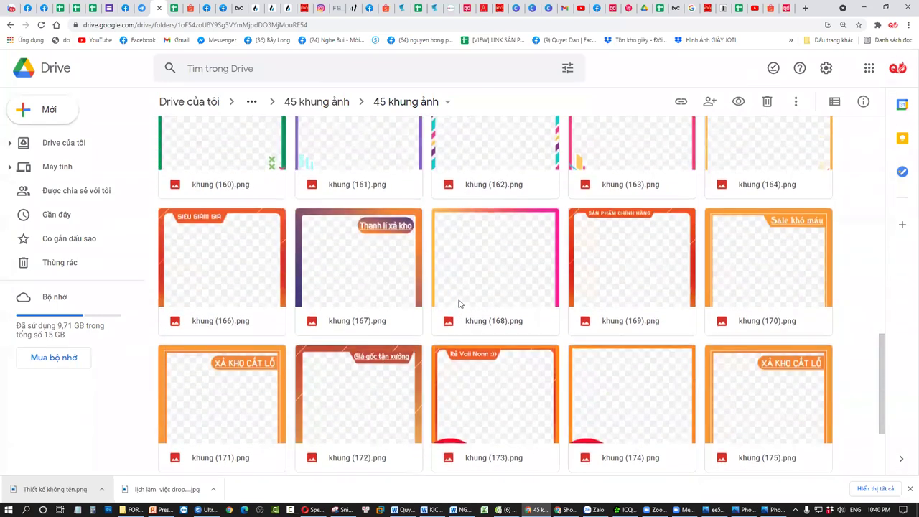
pyautogui.scroll(8, 503, 302)
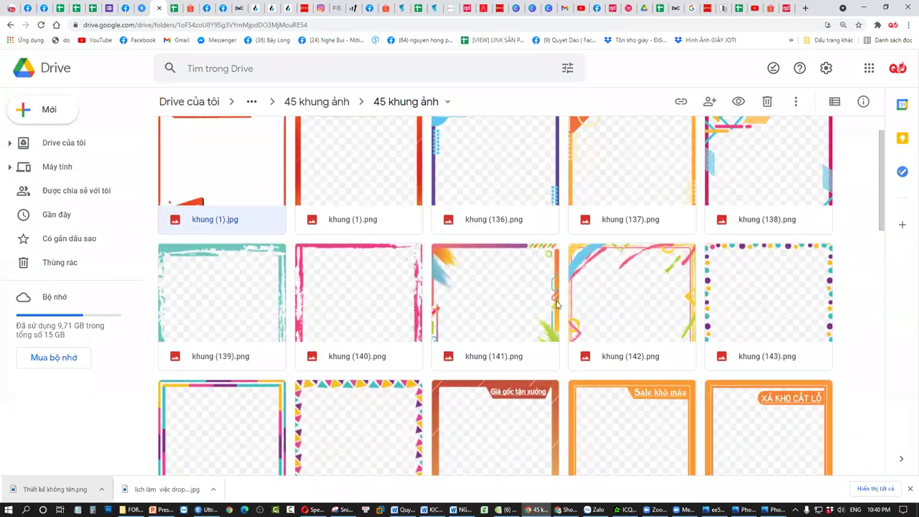
pyautogui.doubleClick(363, 283)
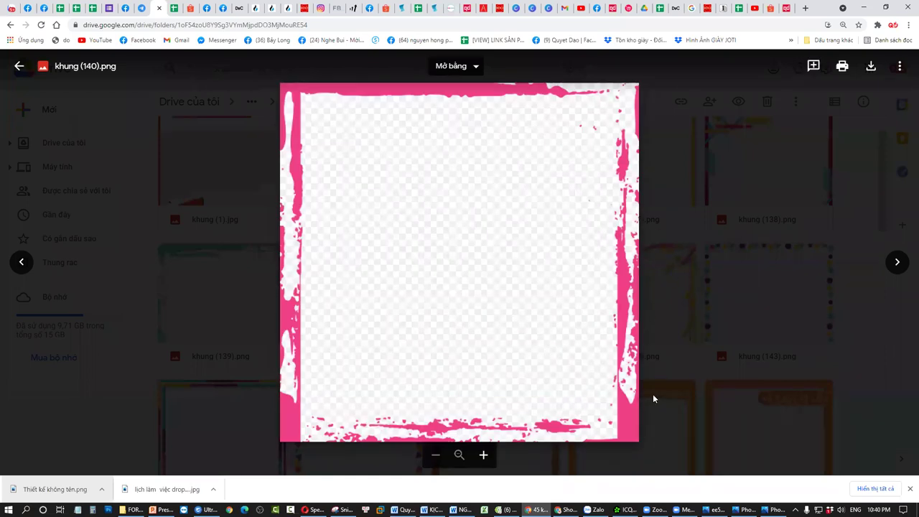
pyautogui.click(723, 426)
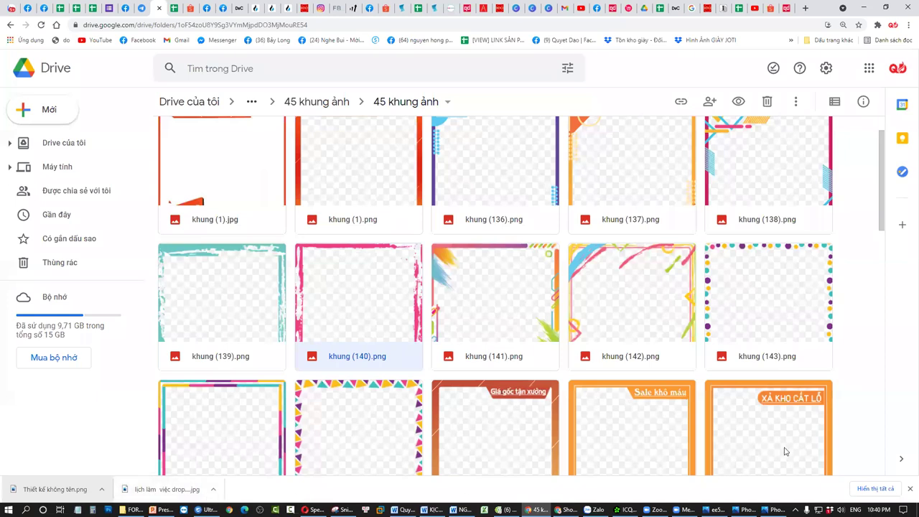
# Step: Switch to Photos to view the framed bucket hat image "Thiết kế không tên.png", and return to the Drive frames folder
pyautogui.click(772, 508)
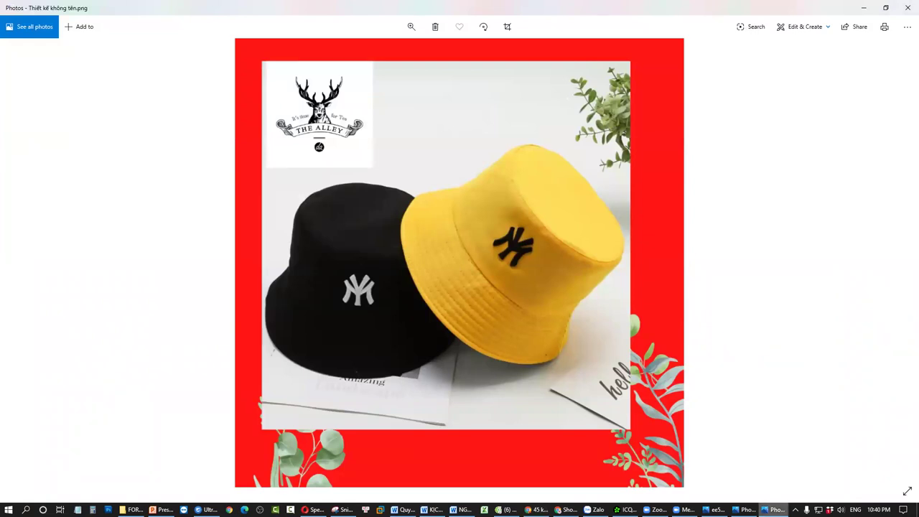
pyautogui.hotkey('alt', 'Tab')
pyautogui.scroll(1, 502, 277)
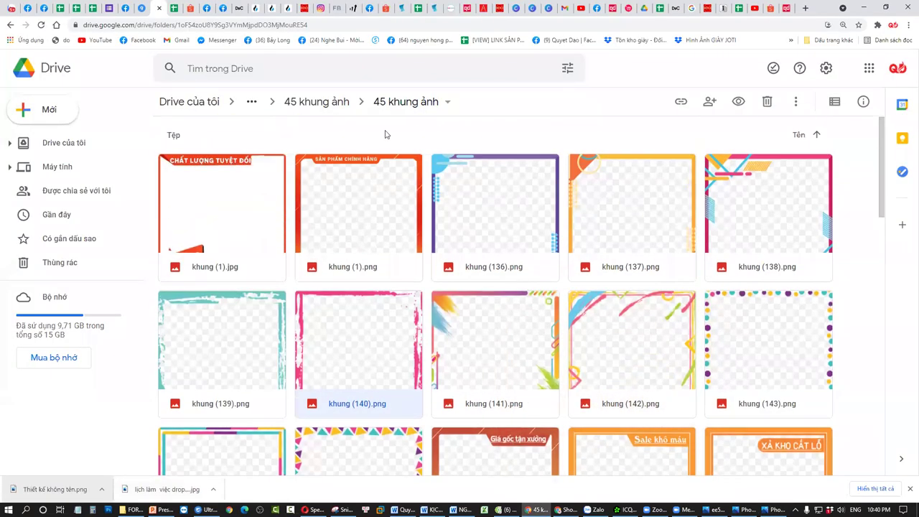
# Step: Go back to the TÀI NGUYÊN HÌNH ẢNH folder and open the document "LINK BỘ ẢNH CÁC NGÁCH HOT TRONG FORI CENTER"
pyautogui.click(316, 101)
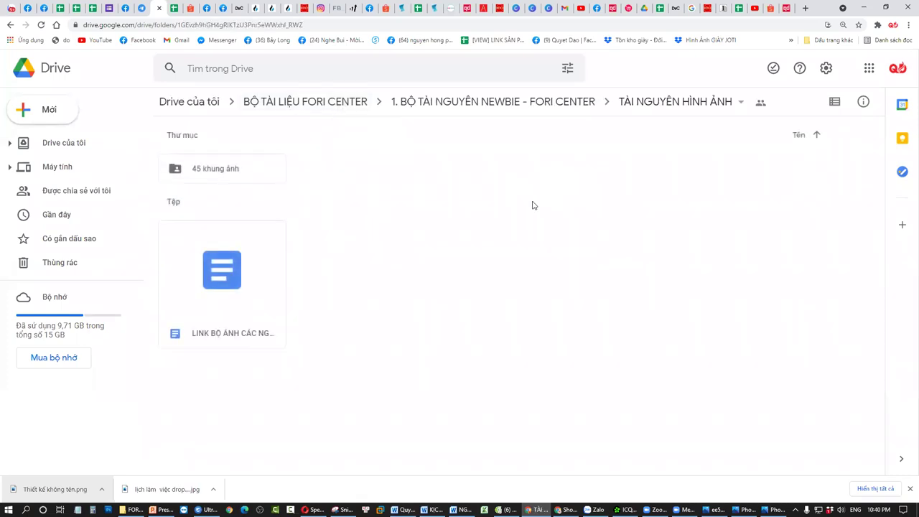
pyautogui.doubleClick(203, 310)
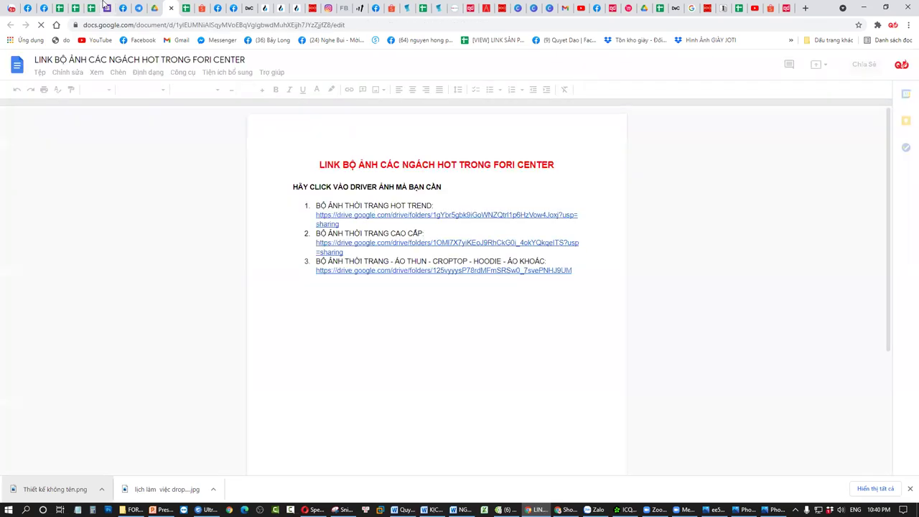
# Step: Examine the product photos and Drive image links on the MÃ V sheet of "BẢNG GIÁ DROPSHIPPING THỜI TRANG CAO CẤP"
pyautogui.click(75, 6)
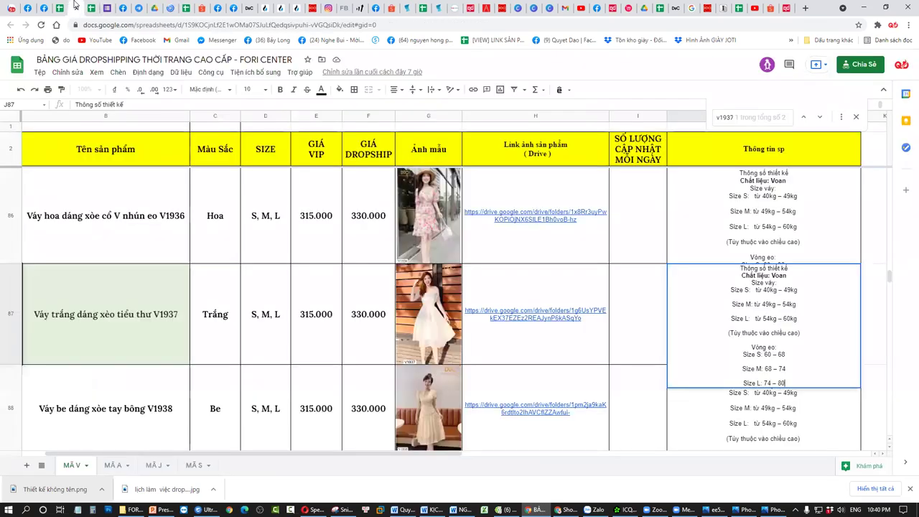
pyautogui.scroll(-20, 463, 229)
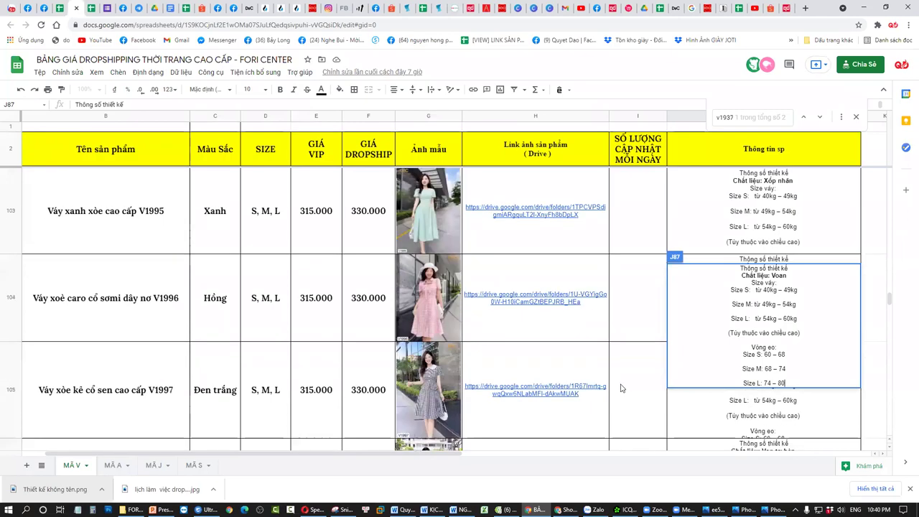
pyautogui.click(624, 388)
pyautogui.scroll(-2, 623, 388)
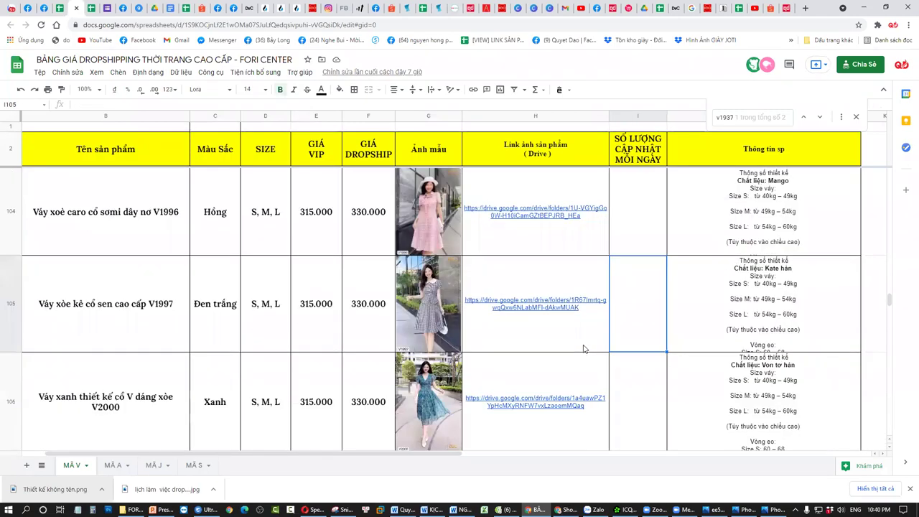
pyautogui.scroll(5, 589, 341)
pyautogui.scroll(15, 588, 339)
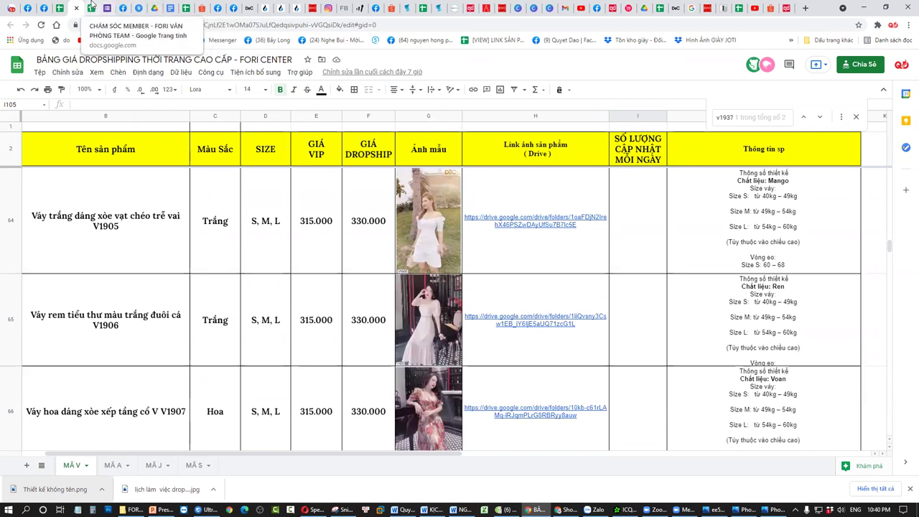
# Step: Return to the image links document and open the Drive folder linked under "BỘ ẢNH THỜI TRANG HOT TREND"
pyautogui.click(92, 8)
pyautogui.click(153, 7)
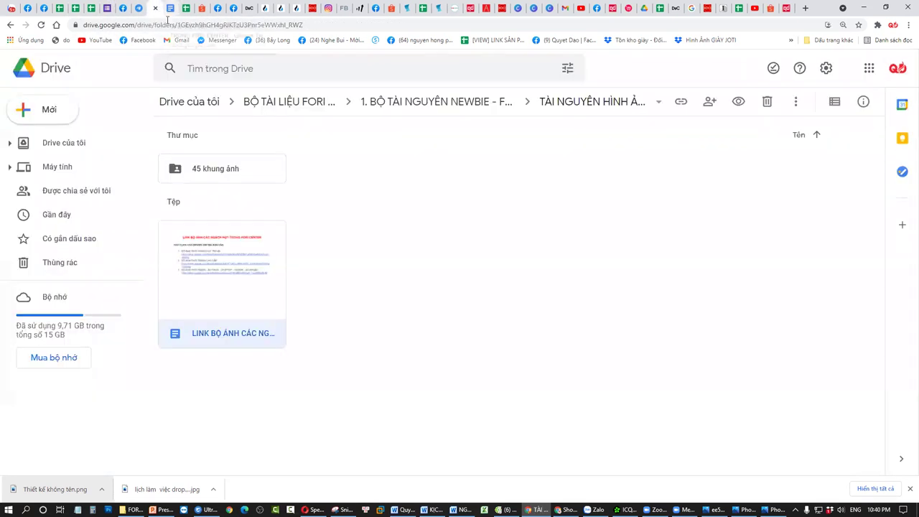
pyautogui.click(175, 5)
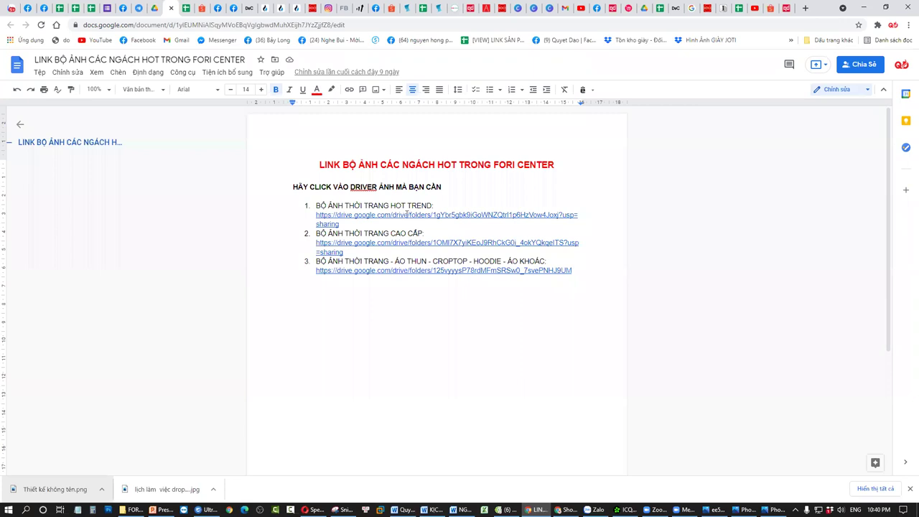
pyautogui.click(407, 214)
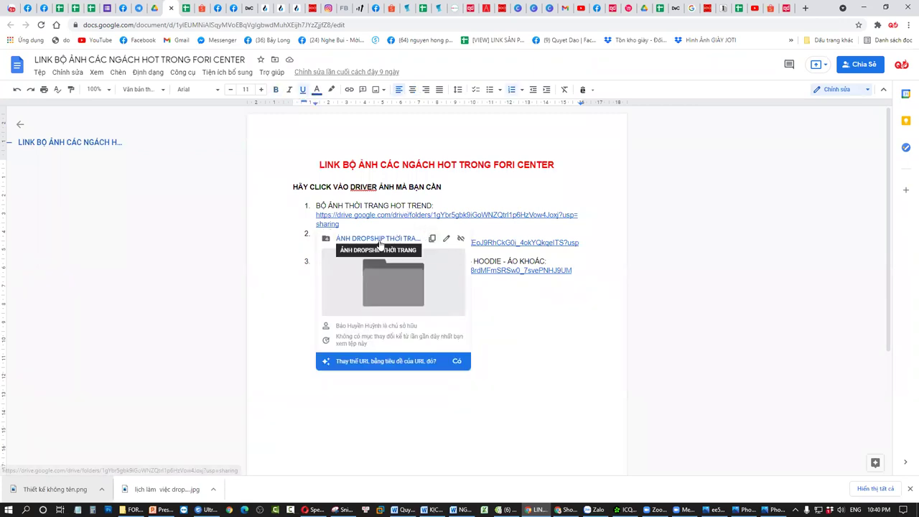
pyautogui.click(379, 240)
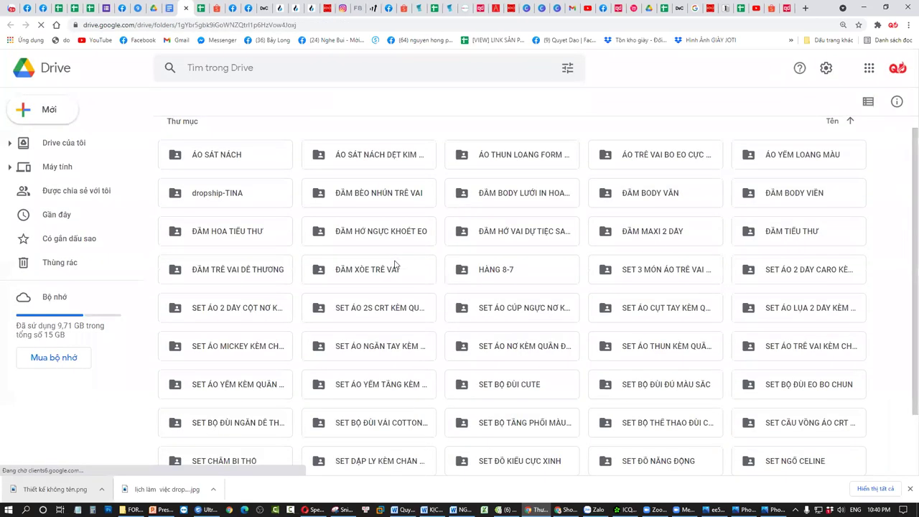
# Step: Look through the product subfolders of ẢNH DROPSHIP THỜI TRANG and view the actions available for the folder
pyautogui.scroll(-4, 394, 266)
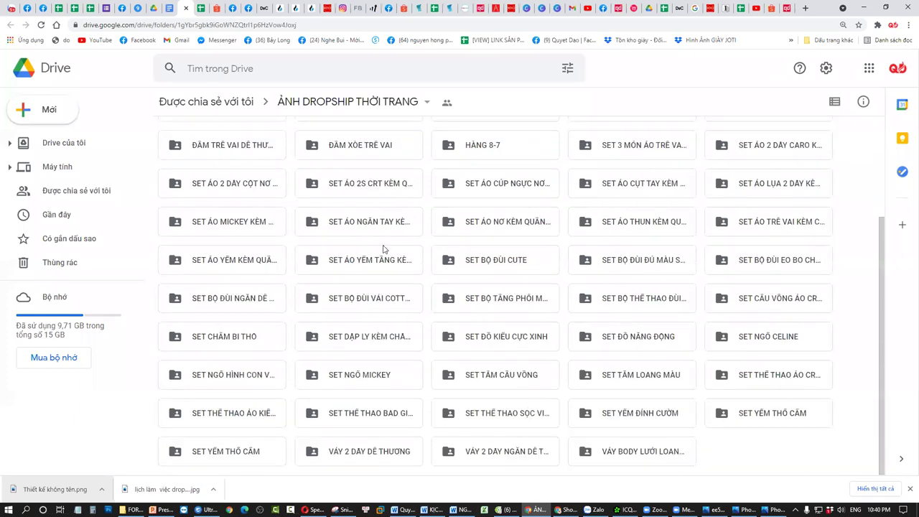
pyautogui.scroll(4, 383, 249)
pyautogui.click(395, 102)
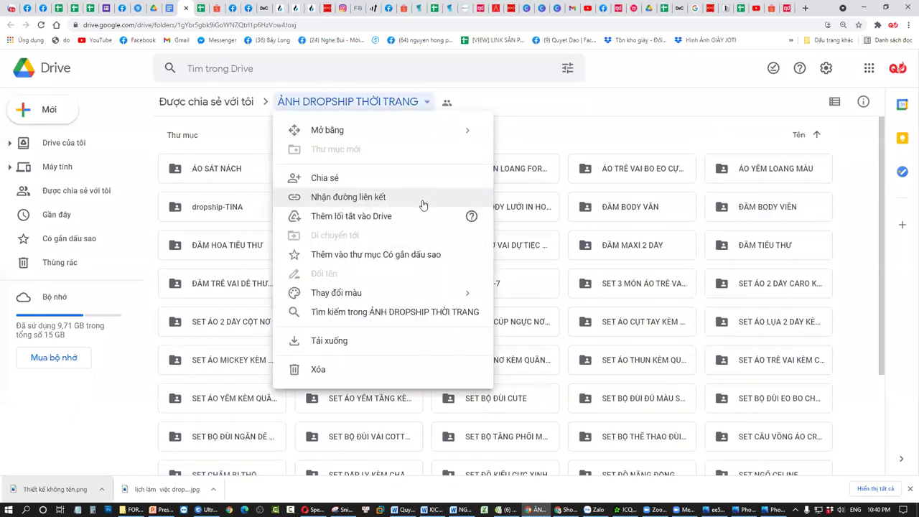
pyautogui.click(513, 185)
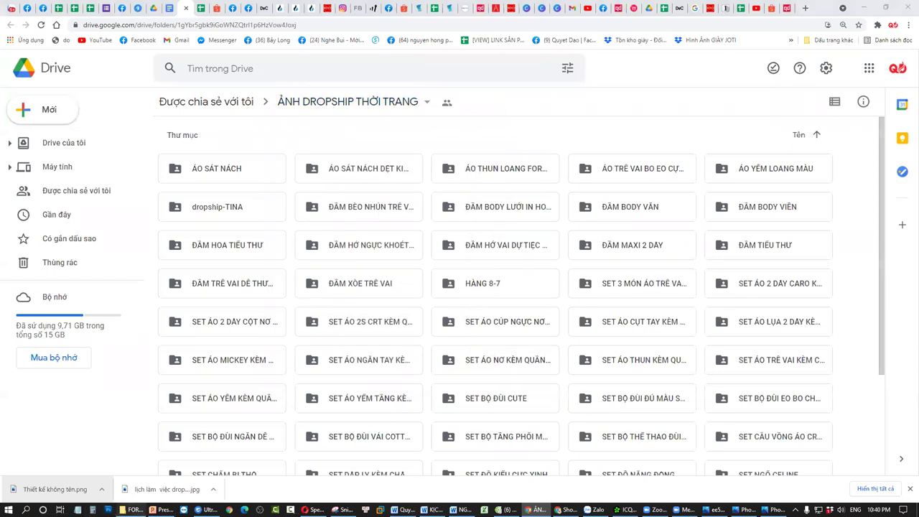
# Step: Switch to File Explorer and open the ẢNH folder inside FORI CENTER > THỜI TRANG CAO CẤP on drive DATA (F:)
pyautogui.click(133, 510)
pyautogui.hotkey('alt', 'Left')
pyautogui.click(40, 372)
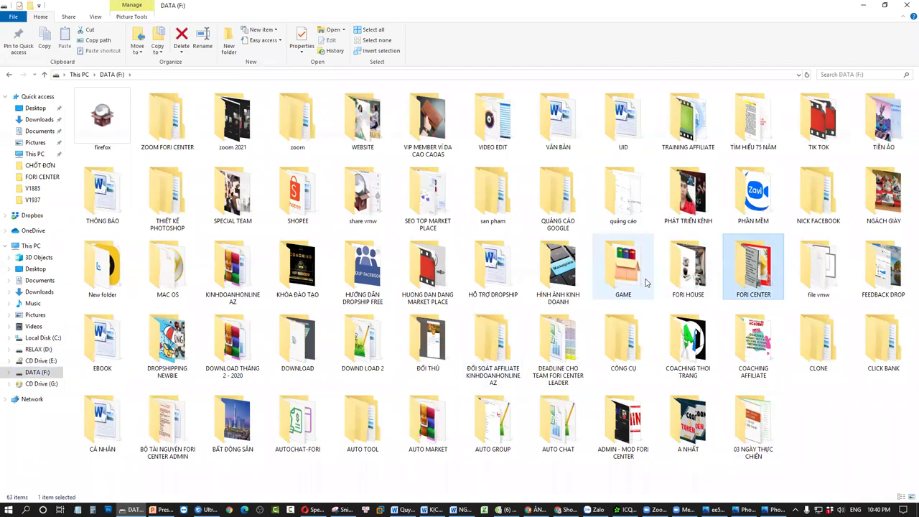
pyautogui.doubleClick(736, 280)
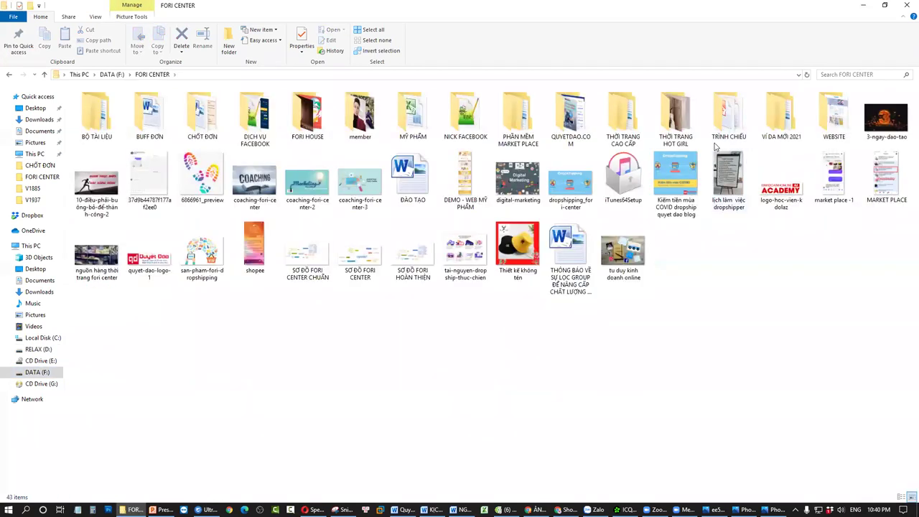
pyautogui.doubleClick(676, 120)
pyautogui.hotkey('alt', 'Left')
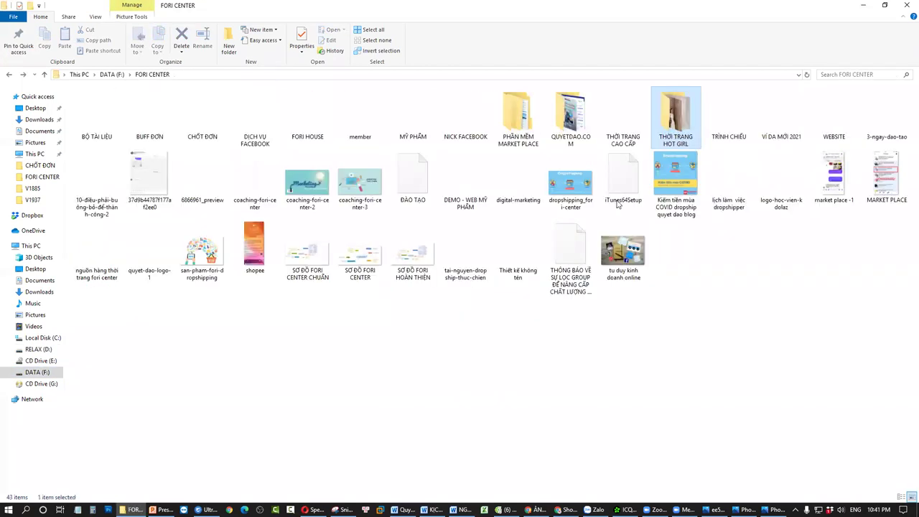
pyautogui.doubleClick(624, 115)
pyautogui.doubleClick(115, 105)
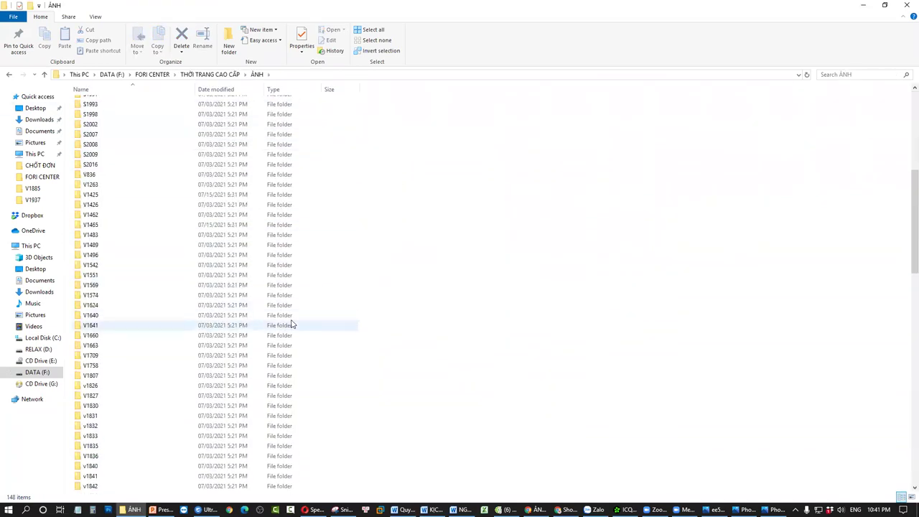
# Step: Examine the product photos stored in the ẢNH subfolders, including S1990, J1901 and v1854
pyautogui.scroll(-9, 163, 117)
pyautogui.doubleClick(162, 111)
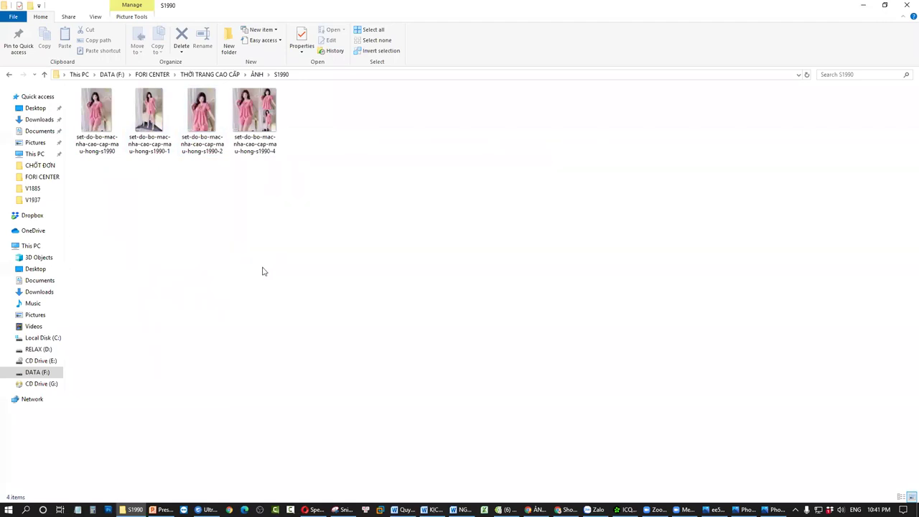
pyautogui.keyDown('ctrl'); pyautogui.scroll(3, 325, 320); pyautogui.keyUp('ctrl')
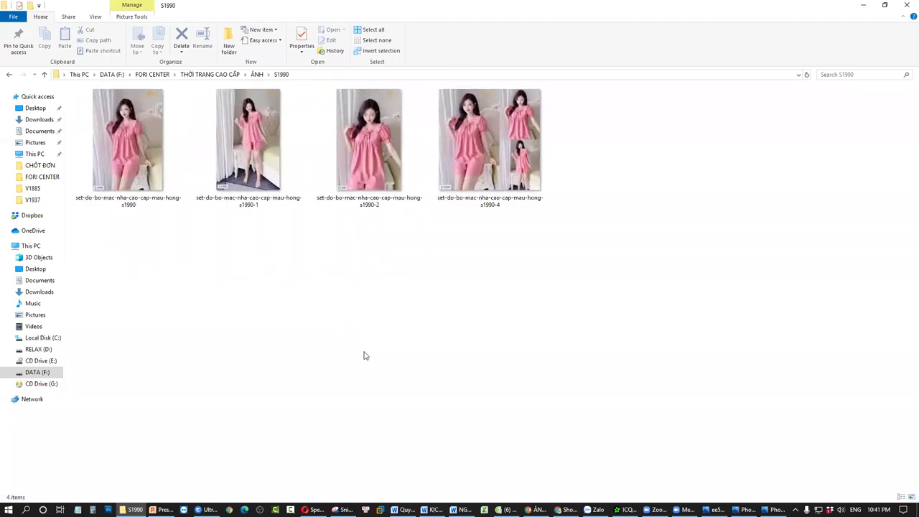
pyautogui.hotkey('alt', 'Left')
pyautogui.doubleClick(166, 215)
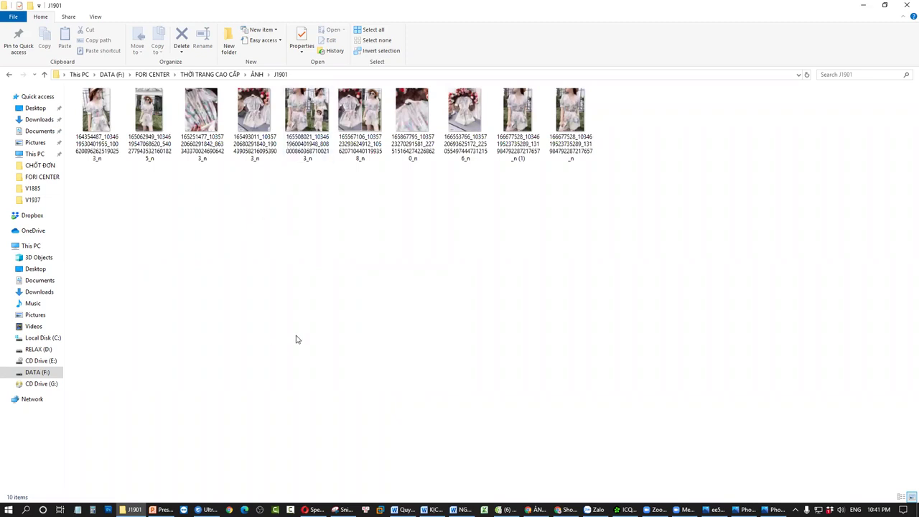
pyautogui.hotkey('alt', 'Left')
pyautogui.scroll(-5, 230, 415)
pyautogui.doubleClick(166, 436)
pyautogui.hotkey('alt', 'Left')
pyautogui.doubleClick(119, 396)
pyautogui.hotkey('alt', 'Left')
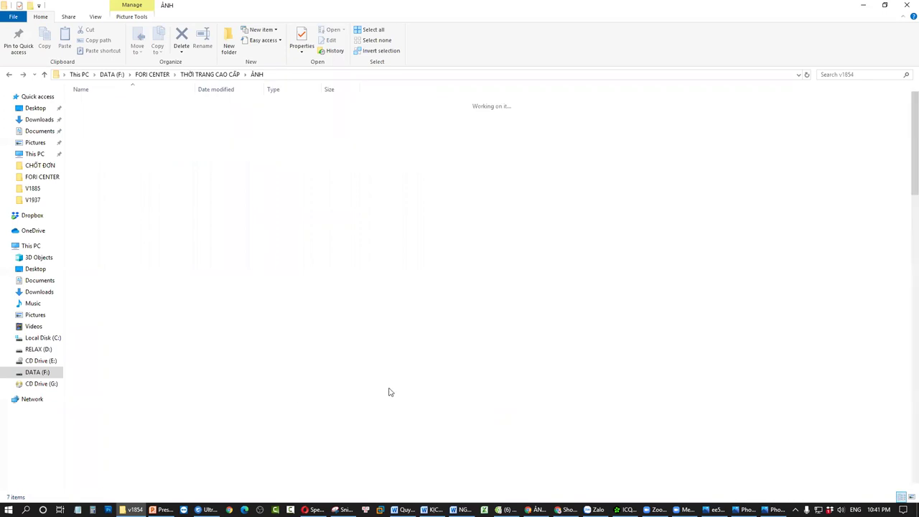
# Step: Switch to the Shopee seller channel window and look over the shop's dashboard
pyautogui.click(565, 510)
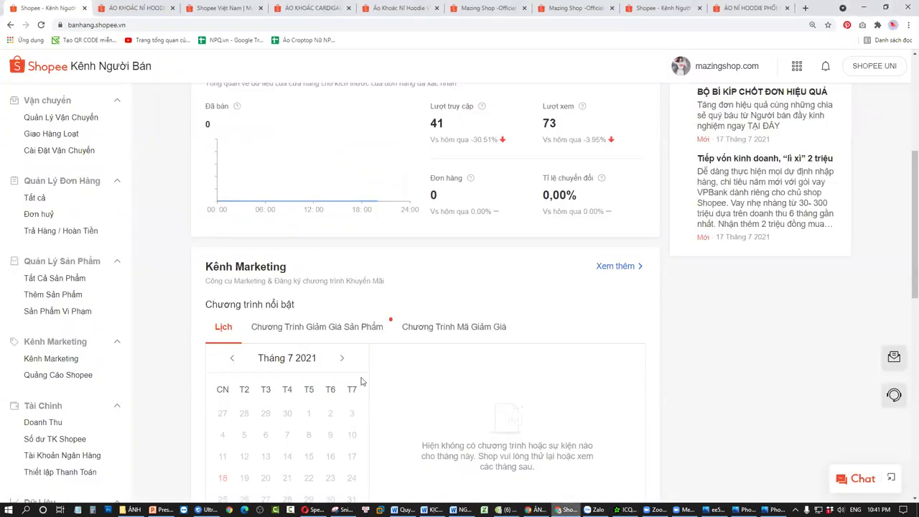
pyautogui.scroll(3, 361, 382)
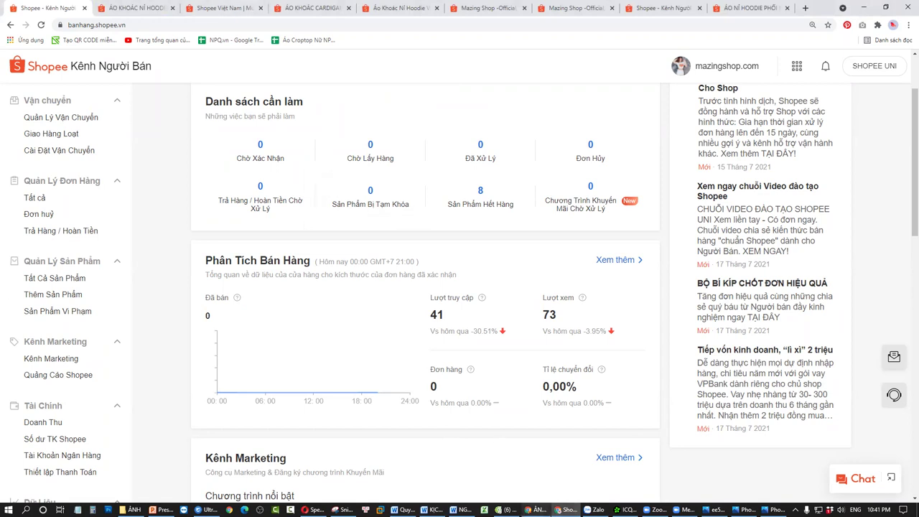
# Step: Return to Drive and go up from TÀI NGUYÊN HÌNH ẢNH to the folder "1. BỘ TÀI NGUYÊN NEWBIE - FORI CENTER"
pyautogui.click(538, 510)
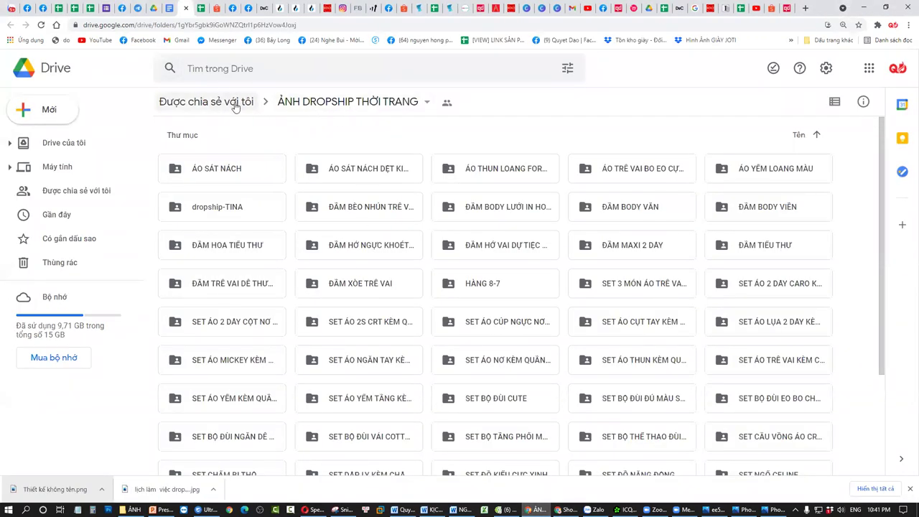
pyautogui.click(154, 8)
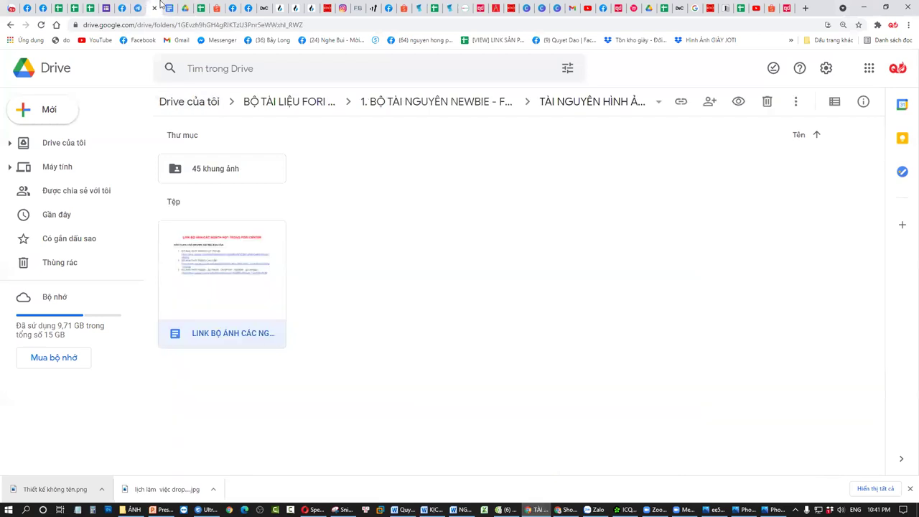
pyautogui.click(509, 108)
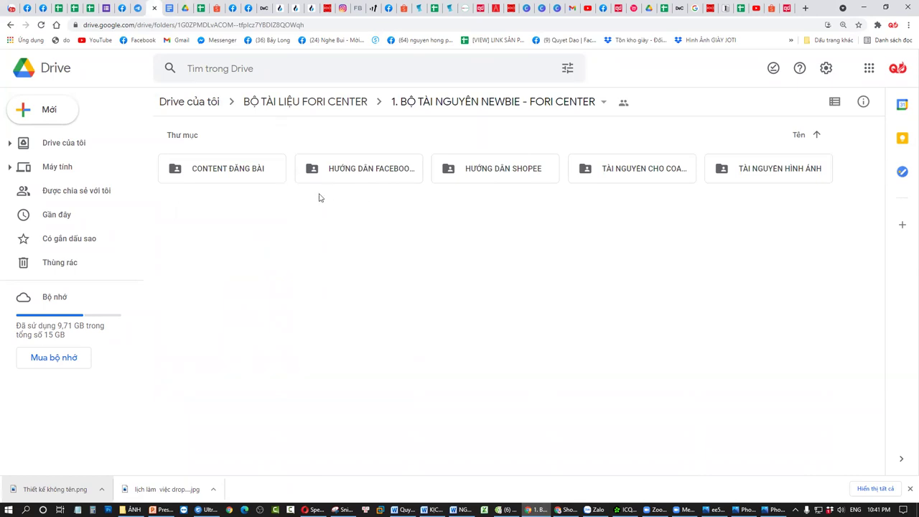
# Step: Look inside the HƯỚNG DẪN FACEBOOK MARKETING folder, go back to its parent, and open the HƯỚNG DẪN SHOPEE folder
pyautogui.doubleClick(366, 171)
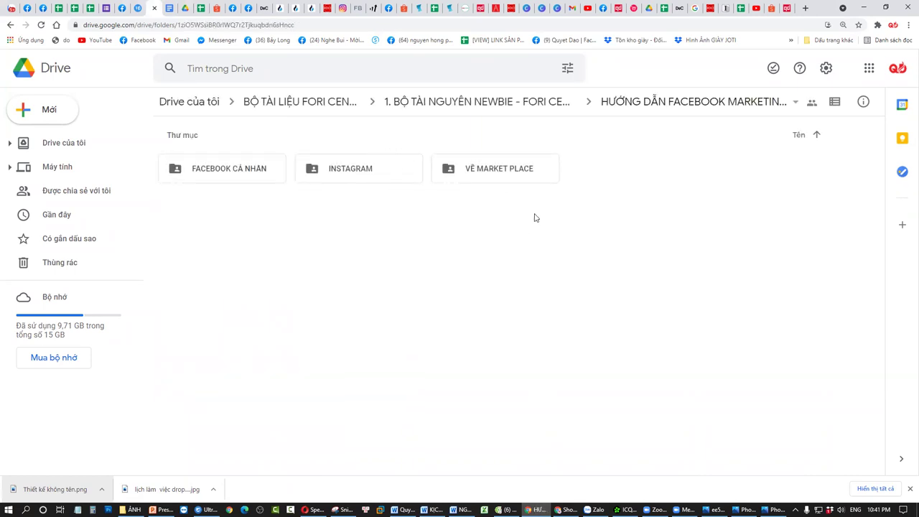
pyautogui.click(11, 26)
pyautogui.doubleClick(514, 175)
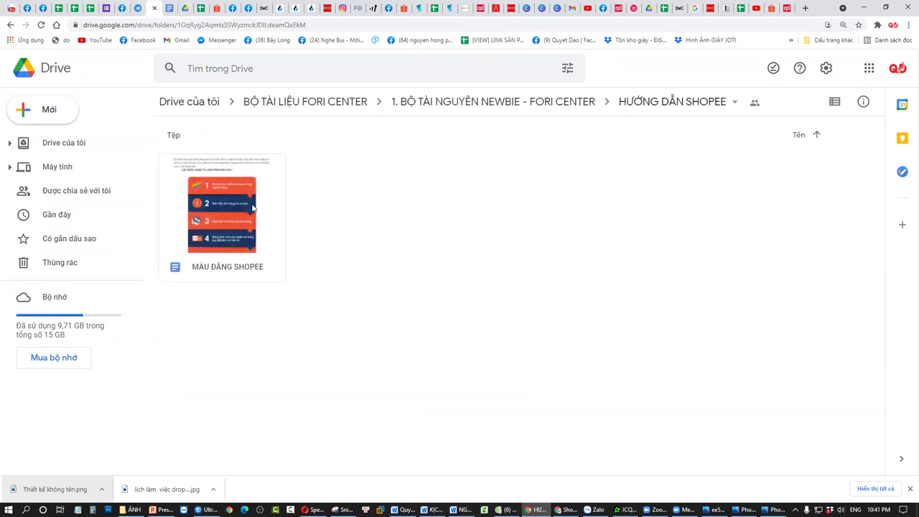
# Step: Open the MẪU ĐĂNG SHOPEE document and skim its posting guide down to section B, HƯỚNG DẪN ĐĂNG MÔ TẢ SẢN PHẨM
pyautogui.doubleClick(246, 216)
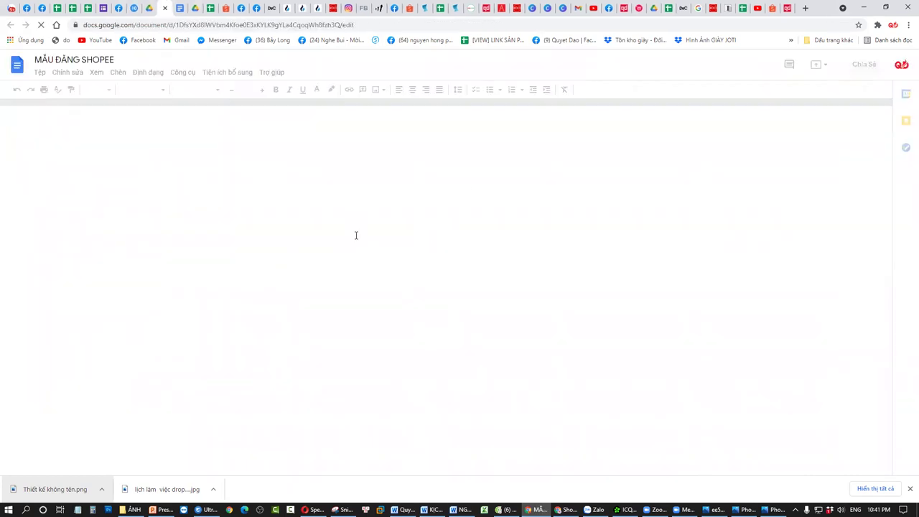
pyautogui.scroll(-3, 356, 218)
pyautogui.scroll(-3, 487, 275)
pyautogui.scroll(-5, 496, 273)
pyautogui.scroll(-15, 510, 280)
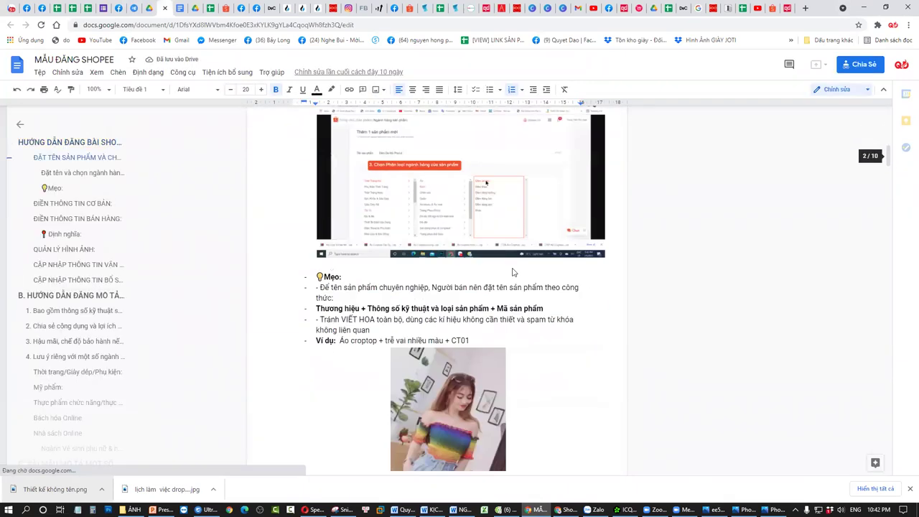
pyautogui.scroll(-8, 525, 301)
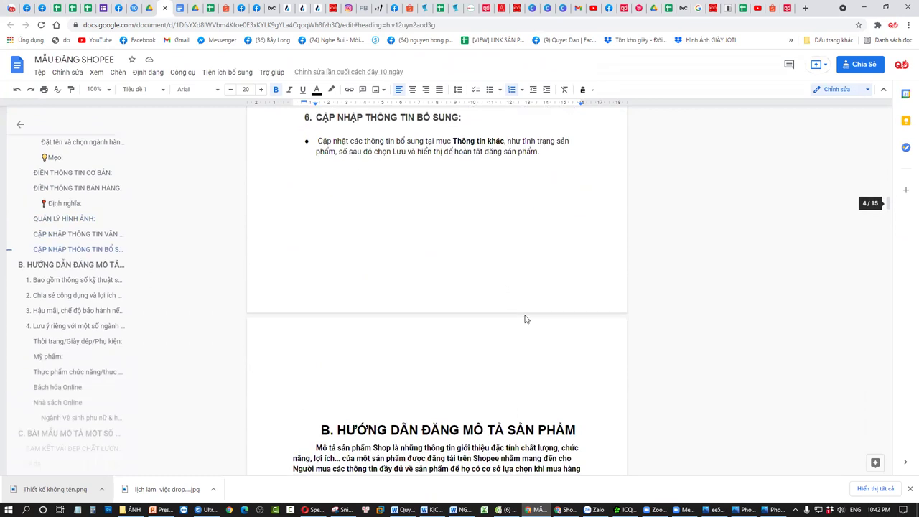
# Step: Return to Drive, go up to "1. BỘ TÀI NGUYÊN NEWBIE - FORI CENTER", and open the folder of resources for the coaching team
pyautogui.click(149, 8)
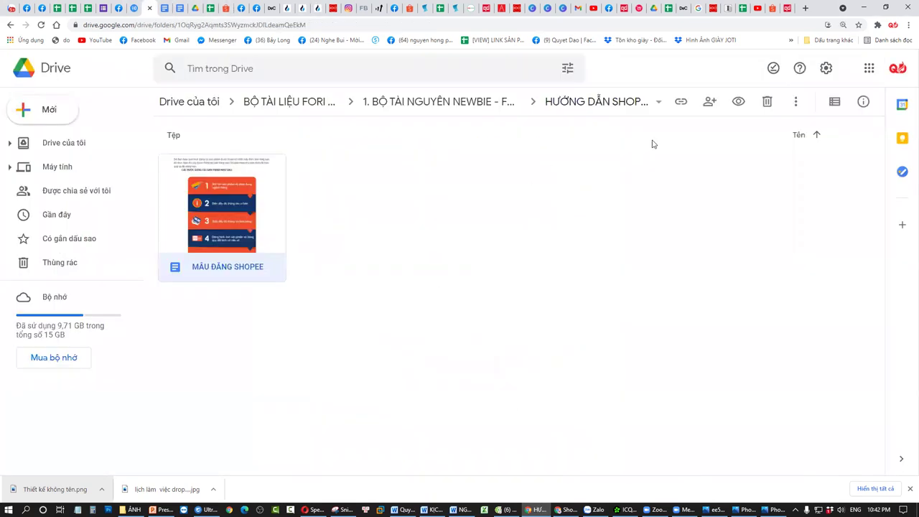
pyautogui.click(436, 157)
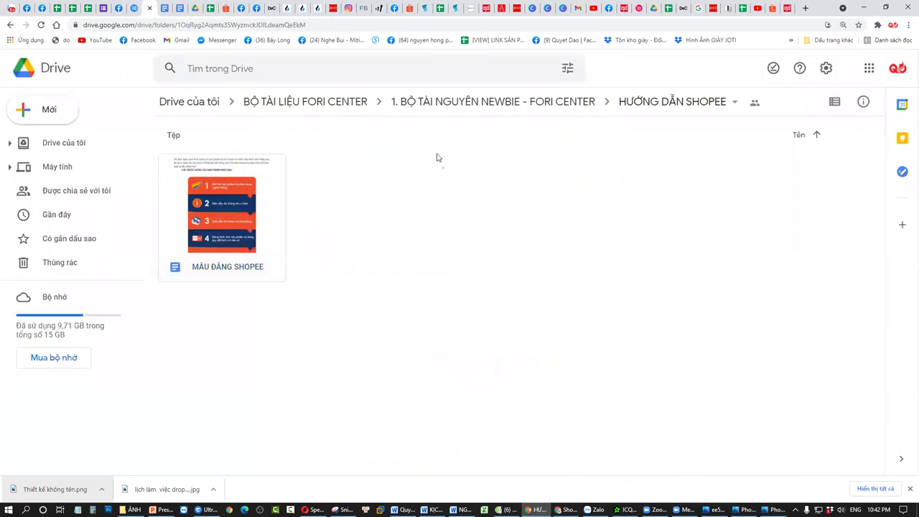
pyautogui.click(11, 24)
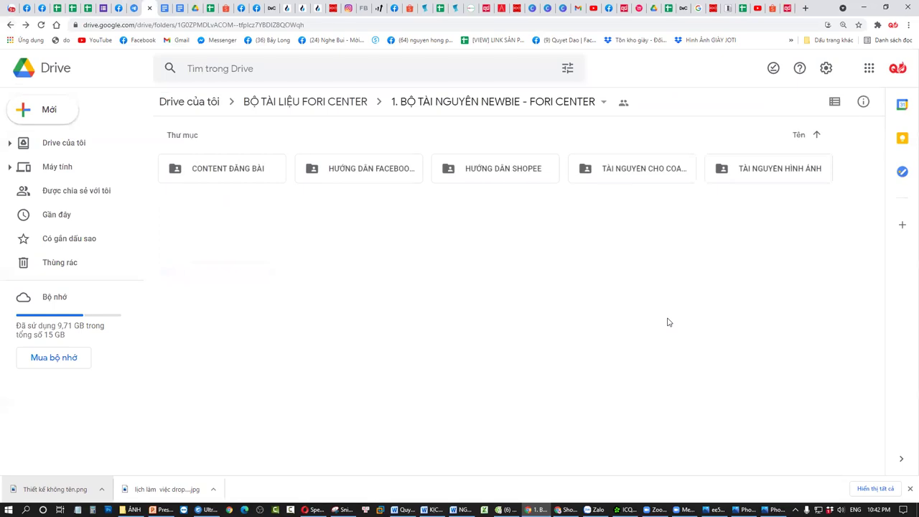
pyautogui.click(748, 181)
pyautogui.doubleClick(650, 180)
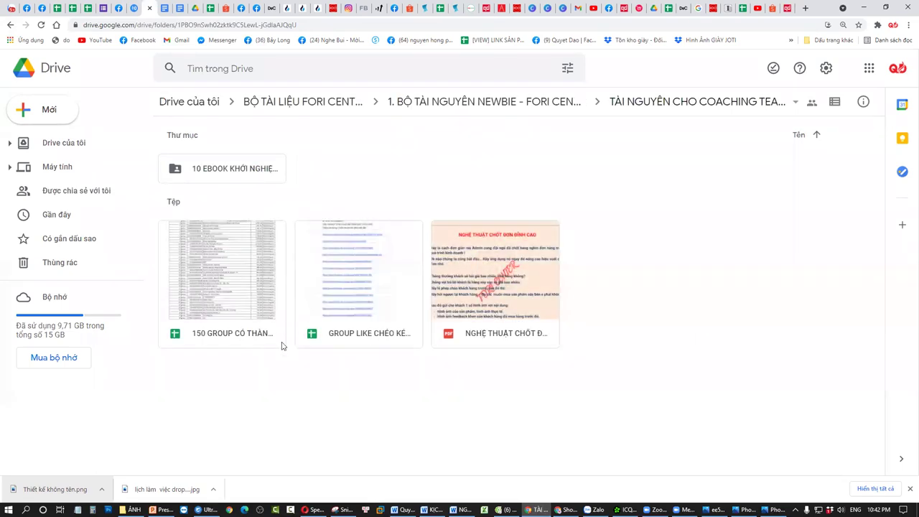
# Step: Open the spreadsheet GROUP LIKE CHÉO KÉO LIKE FANPAGE and look over its list of Facebook group links
pyautogui.click(377, 301)
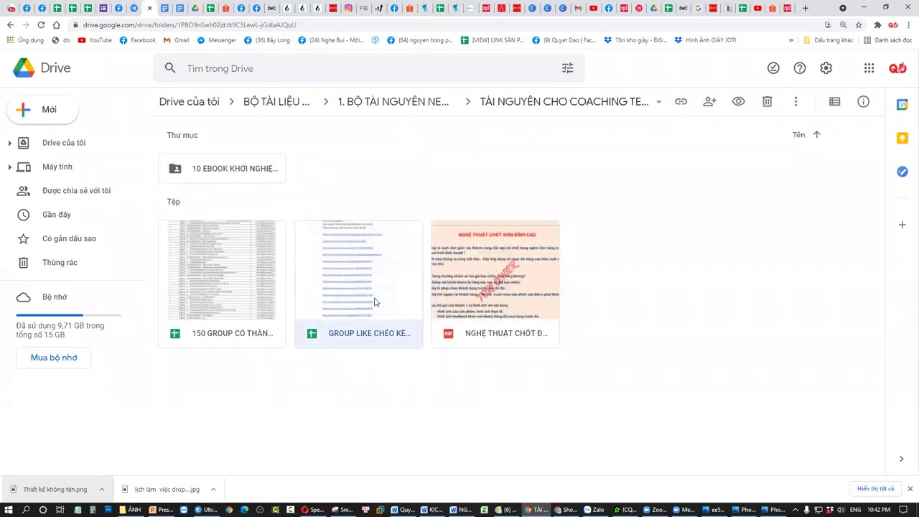
pyautogui.doubleClick(374, 301)
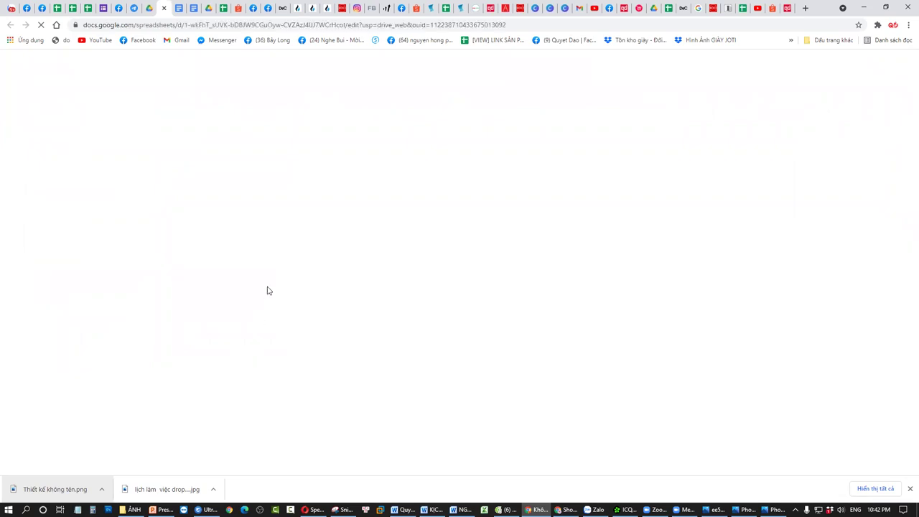
pyautogui.scroll(-10, 223, 318)
pyautogui.scroll(10, 164, 339)
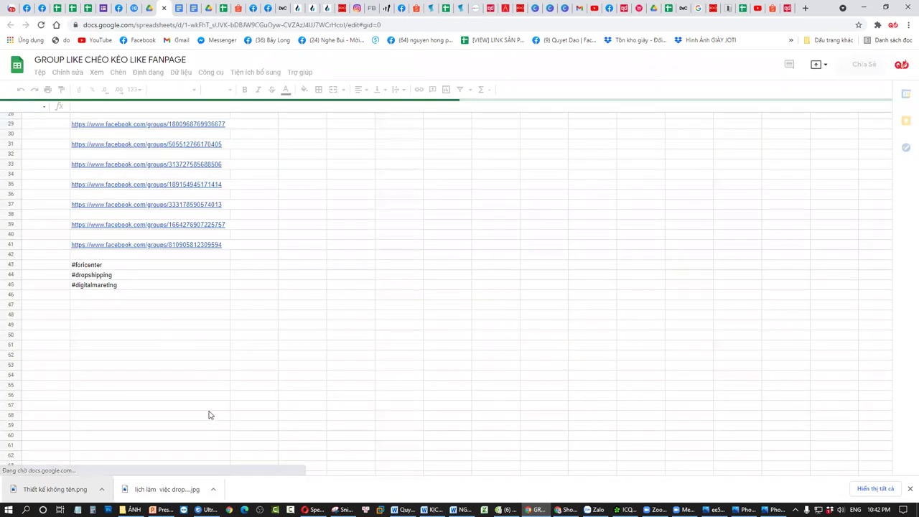
pyautogui.moveTo(187, 388); pyautogui.dragTo(309, 207)
pyautogui.click(554, 315)
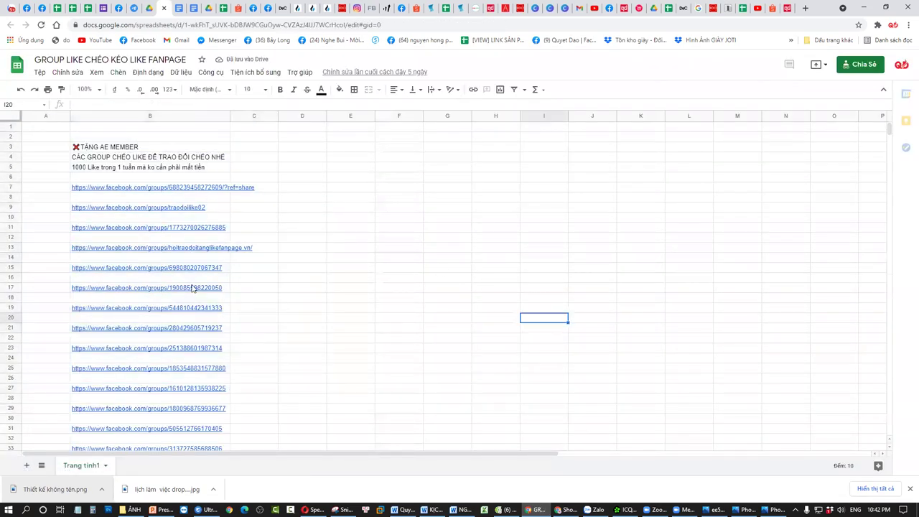
# Step: Switch to Facebook Marketplace, close the open listing, search Facebook for "Af", and open the Ever After Boutique page
pyautogui.click(36, 7)
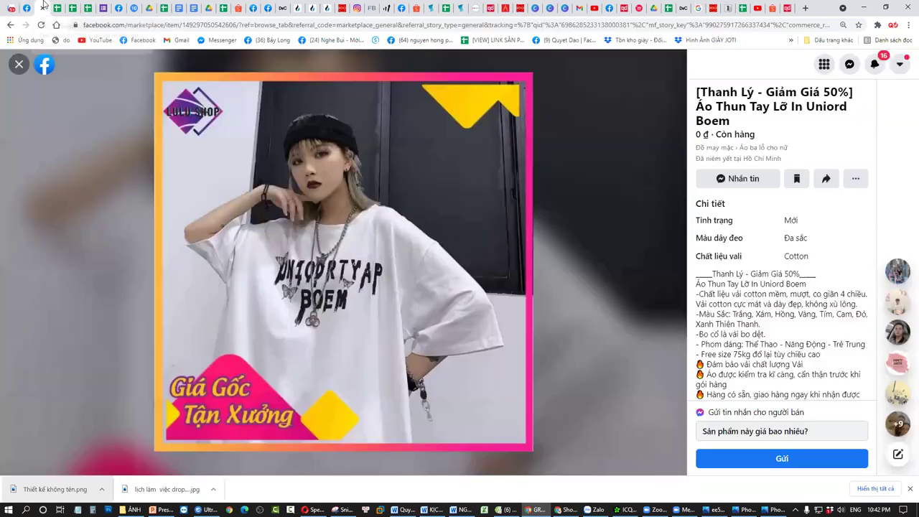
pyautogui.click(19, 66)
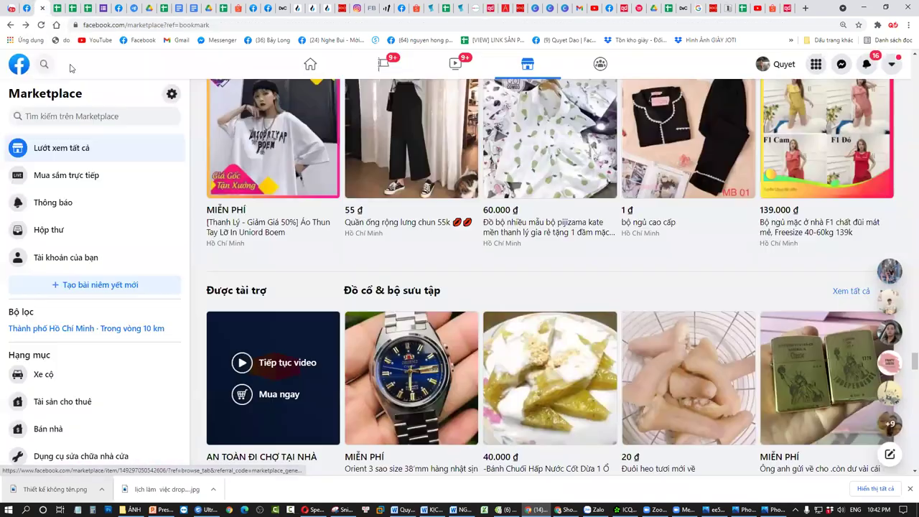
pyautogui.click(41, 64)
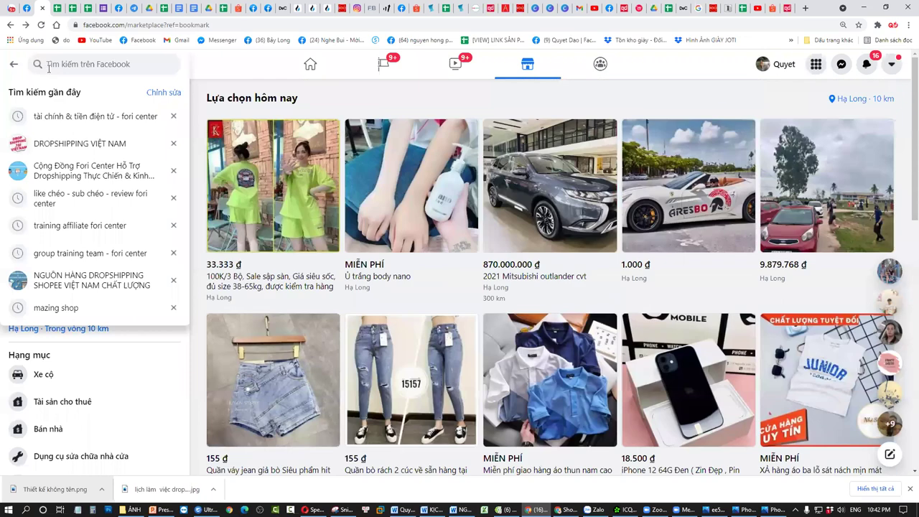
pyautogui.write('Af')
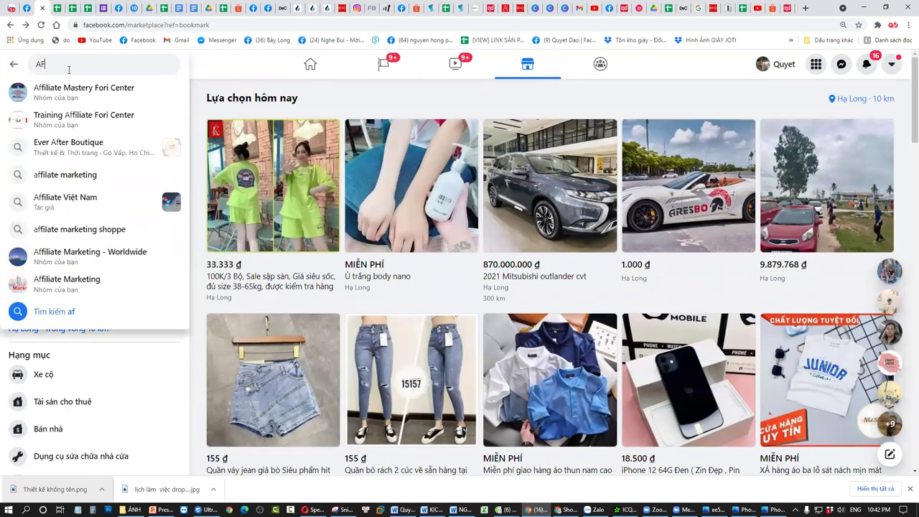
pyautogui.click(84, 151)
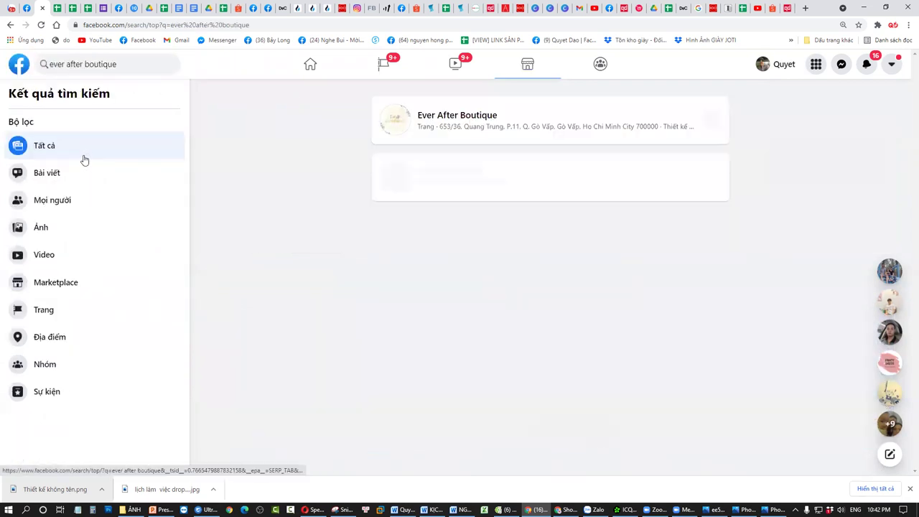
pyautogui.click(481, 116)
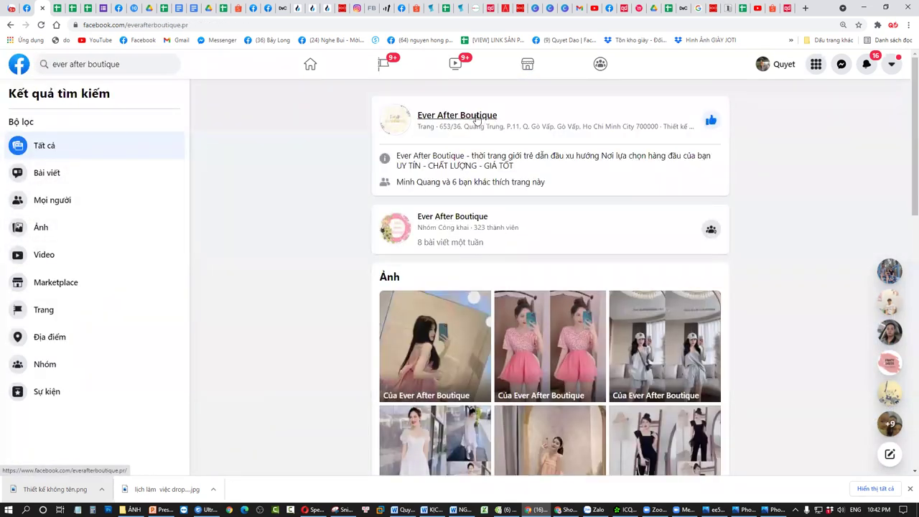
# Step: Examine the Ever After Boutique page's follower information, product posts, reactions and customer comments
pyautogui.scroll(-2, 495, 273)
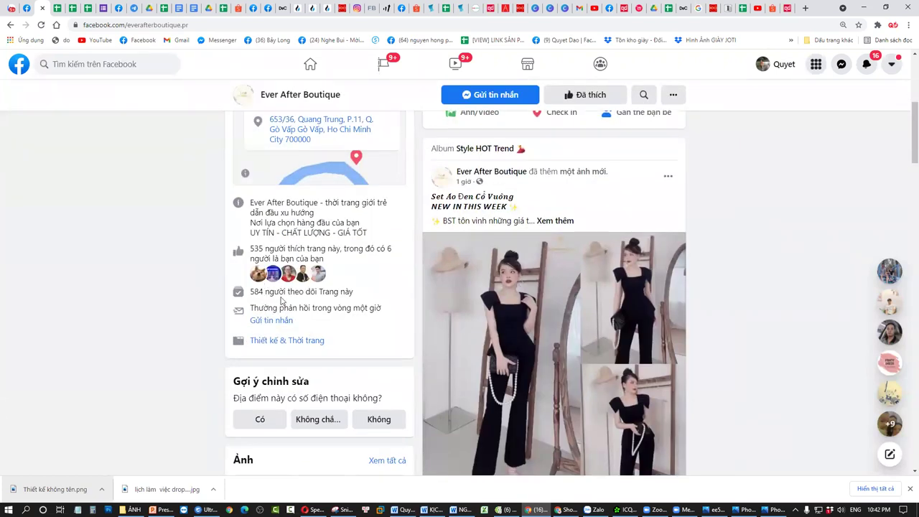
pyautogui.moveTo(371, 297); pyautogui.dragTo(248, 294)
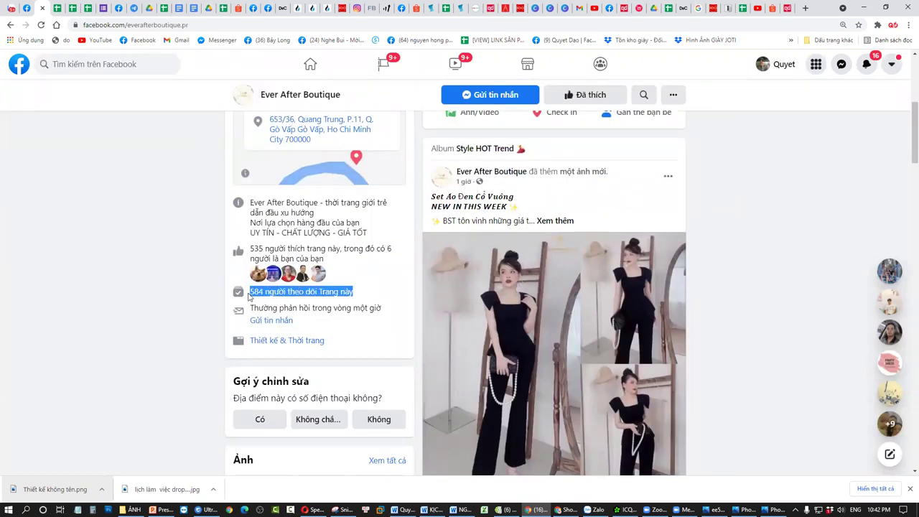
pyautogui.scroll(-2, 547, 352)
pyautogui.scroll(-12, 547, 351)
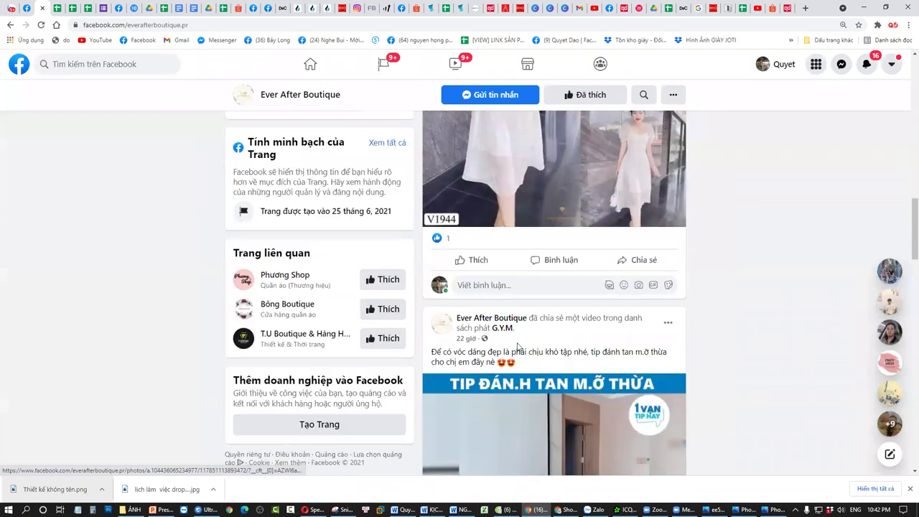
pyautogui.scroll(-3, 501, 342)
pyautogui.scroll(2, 462, 232)
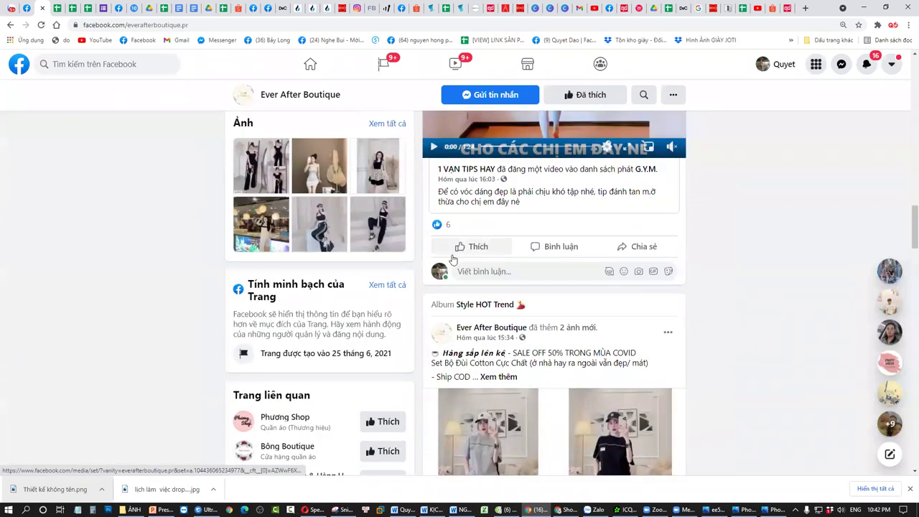
pyautogui.scroll(-5, 499, 257)
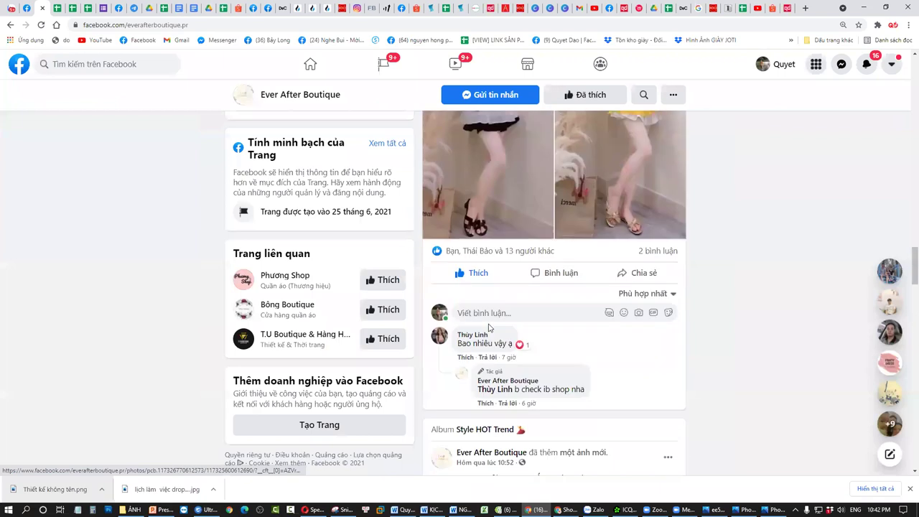
pyautogui.scroll(-15, 551, 263)
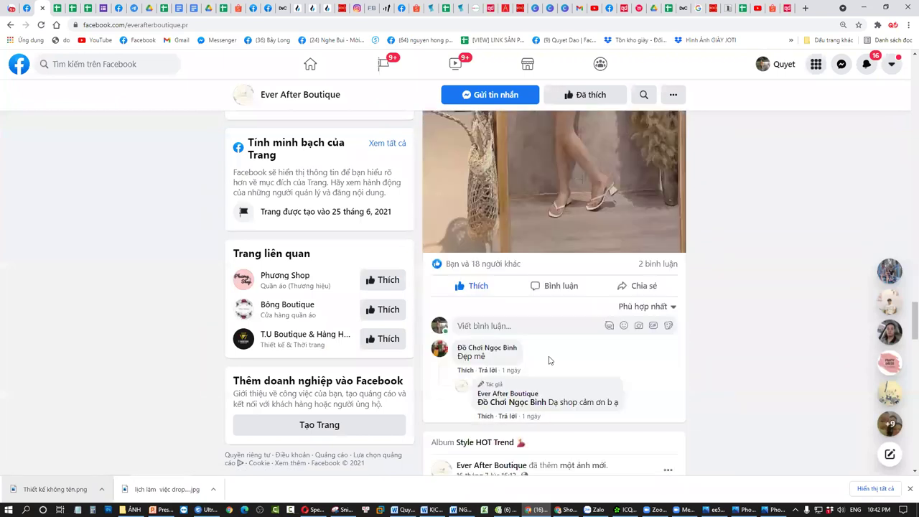
pyautogui.scroll(-10, 530, 349)
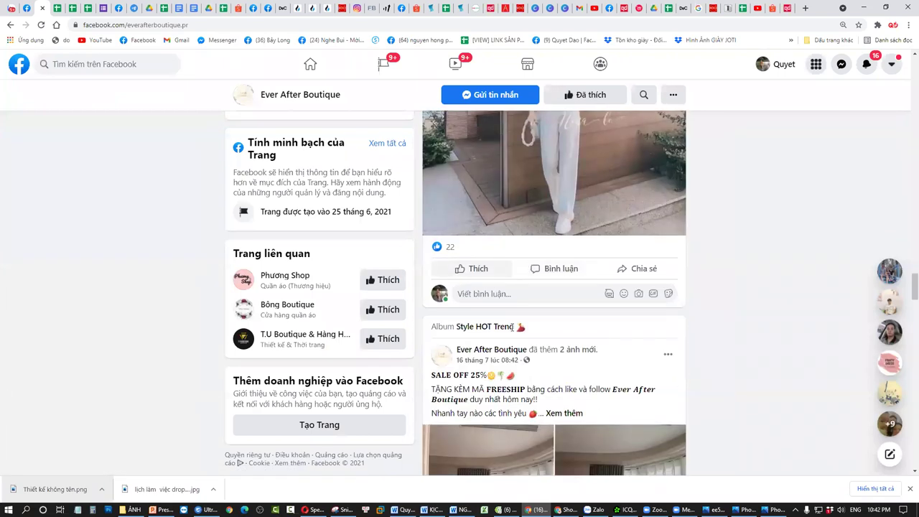
pyautogui.scroll(-8, 481, 199)
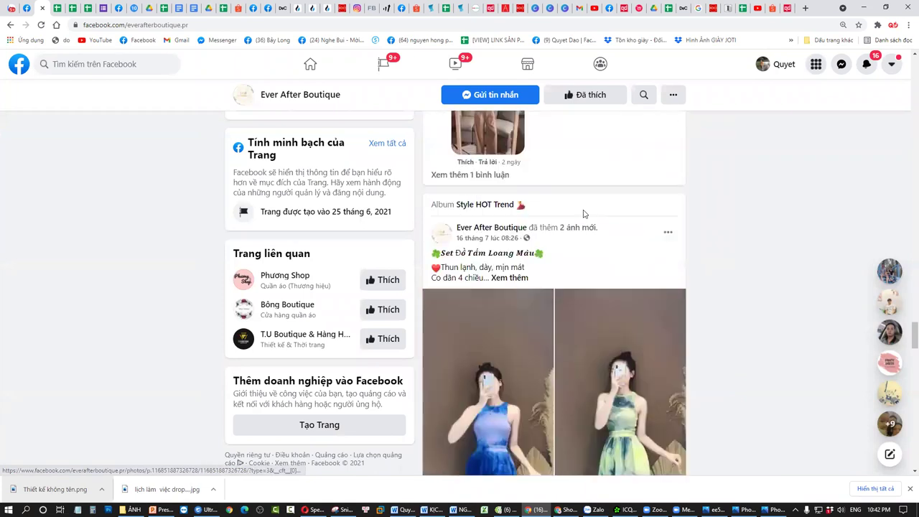
pyautogui.scroll(3, 171, 223)
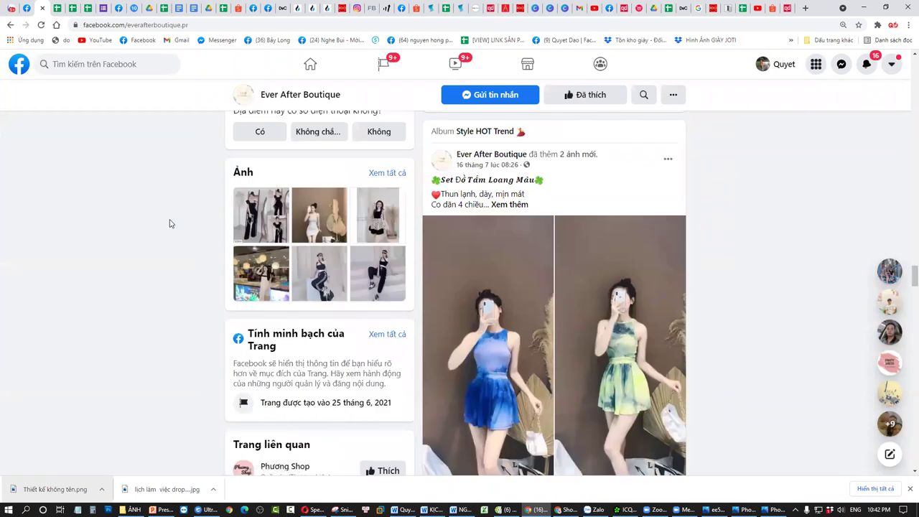
pyautogui.scroll(5, 170, 223)
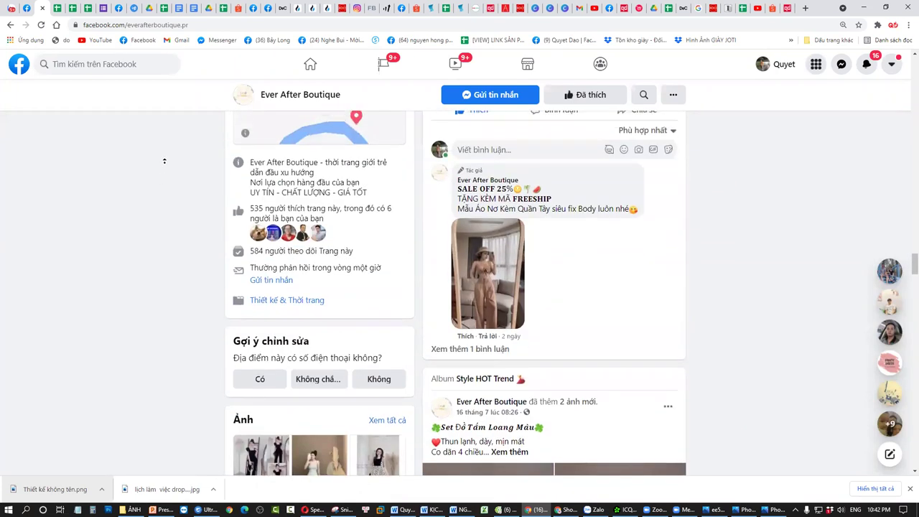
pyautogui.scroll(-3, 283, 306)
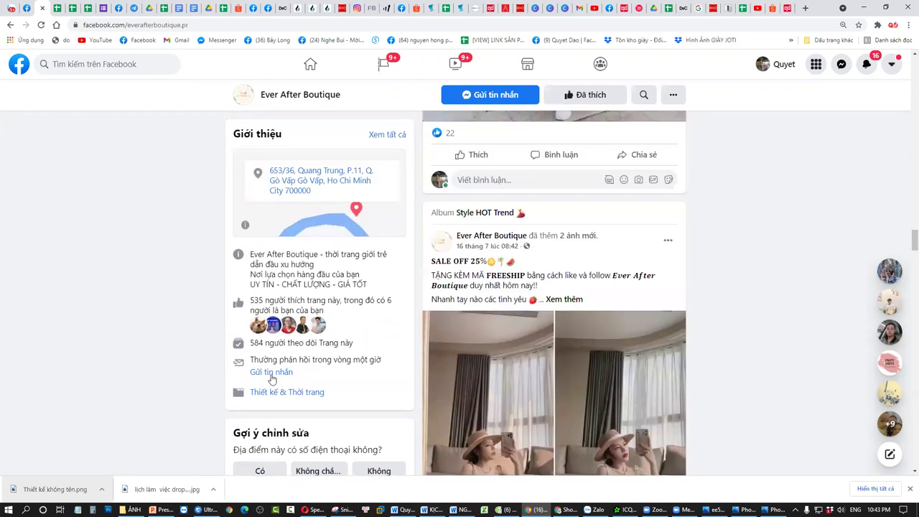
pyautogui.click(132, 510)
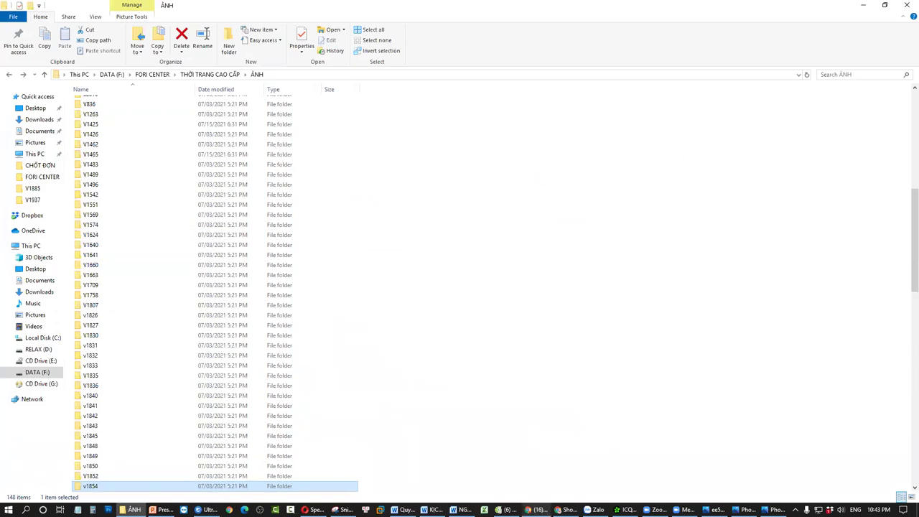
pyautogui.click(538, 510)
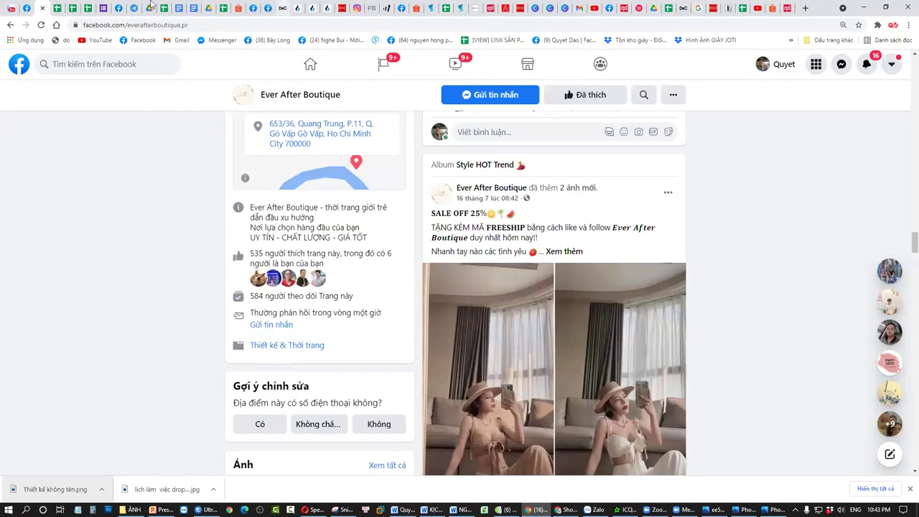
# Step: Return to the coaching team resources folder in Drive and open NGHỆ THUẬT CHỐT ĐƠN ĐỈNH CAO.pdf
pyautogui.click(209, 8)
pyautogui.click(152, 8)
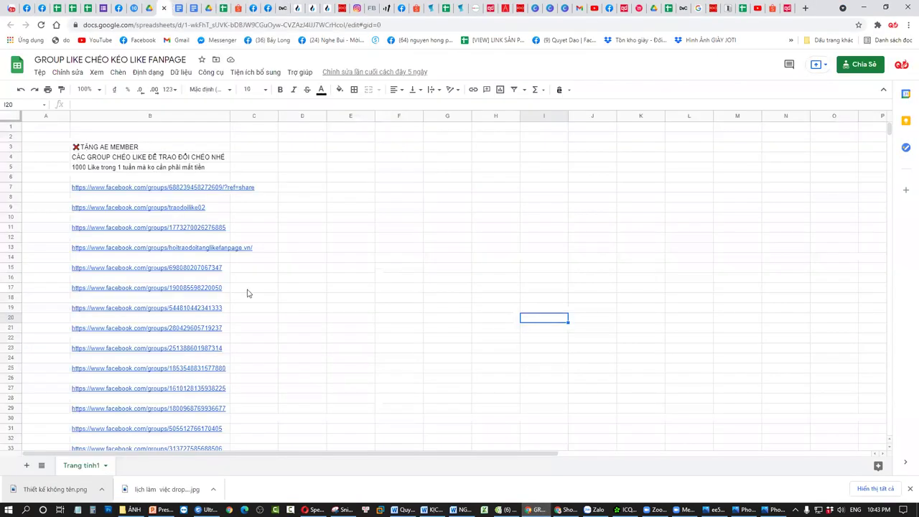
pyautogui.click(136, 8)
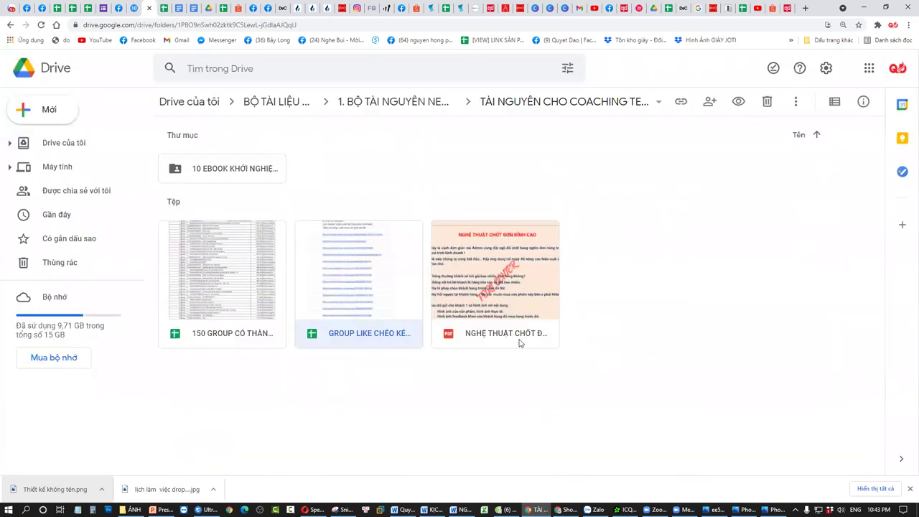
pyautogui.doubleClick(490, 251)
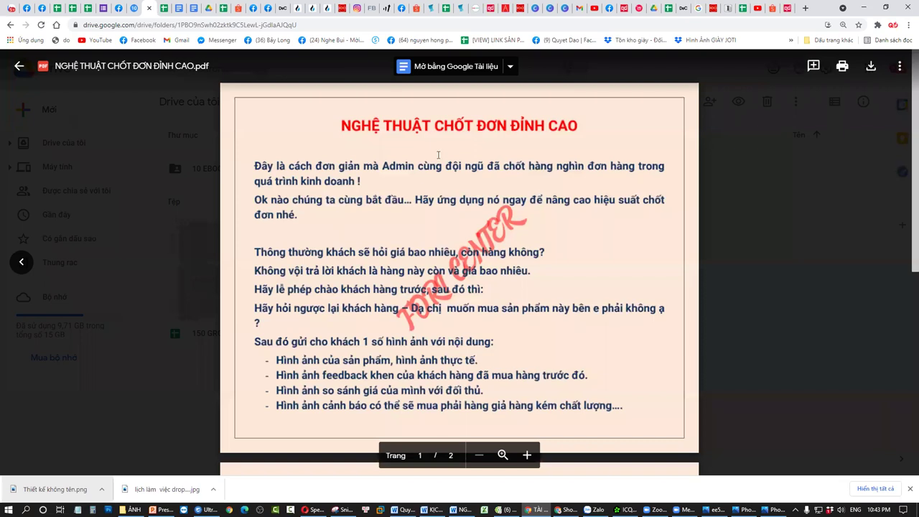
# Step: Read both pages of NGHỆ THUẬT CHỐT ĐƠN ĐỈNH CAO.pdf on closing orders, highlighting its title, and close the preview
pyautogui.moveTo(342, 123); pyautogui.dragTo(606, 116)
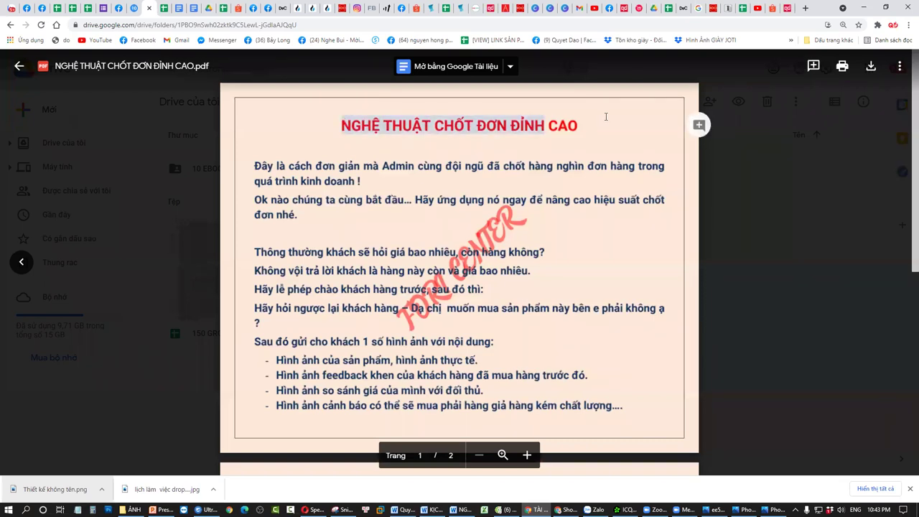
pyautogui.scroll(-2, 471, 316)
pyautogui.scroll(2, 474, 338)
pyautogui.scroll(-1, 378, 288)
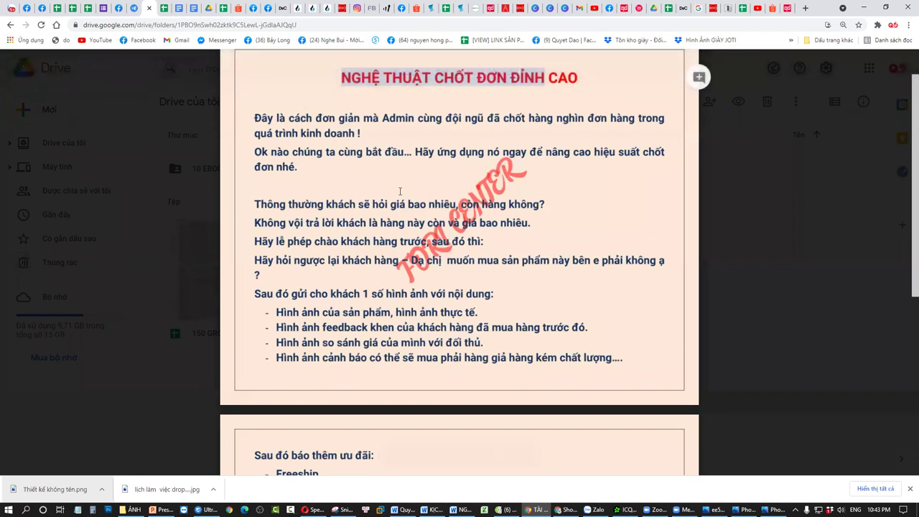
pyautogui.scroll(-7, 400, 187)
pyautogui.scroll(6, 519, 253)
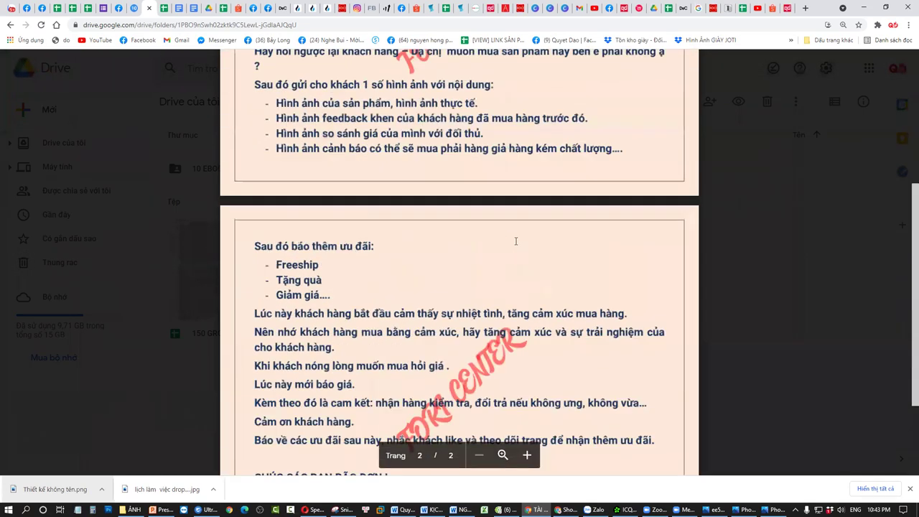
pyautogui.scroll(-6, 518, 243)
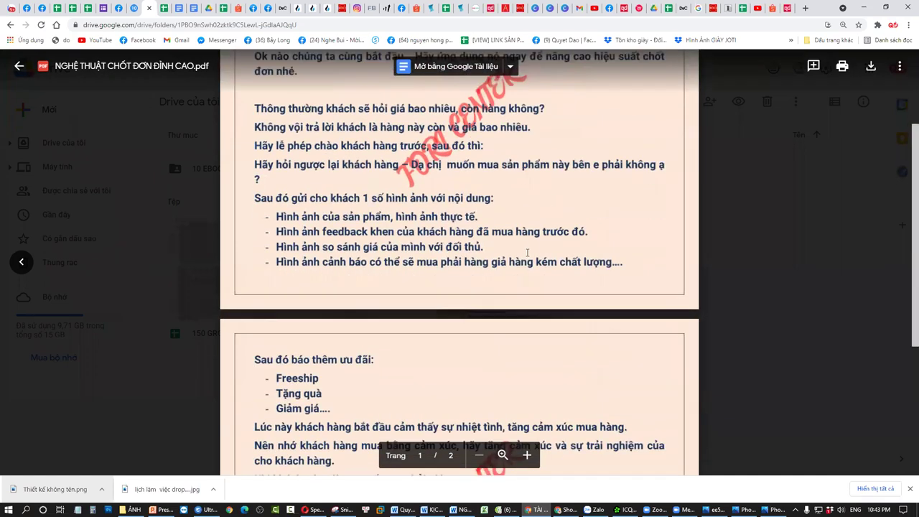
pyautogui.scroll(3, 539, 265)
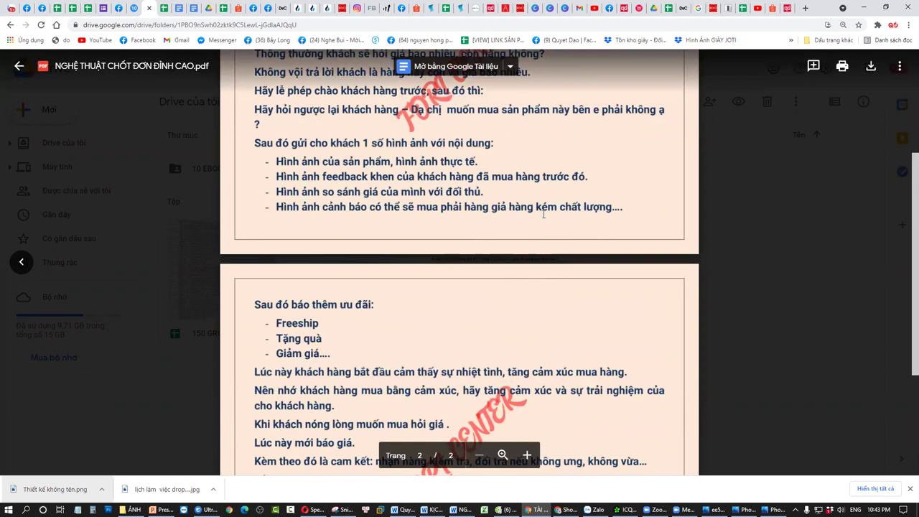
pyautogui.scroll(3, 495, 320)
pyautogui.scroll(-2, 496, 319)
pyautogui.scroll(2, 502, 345)
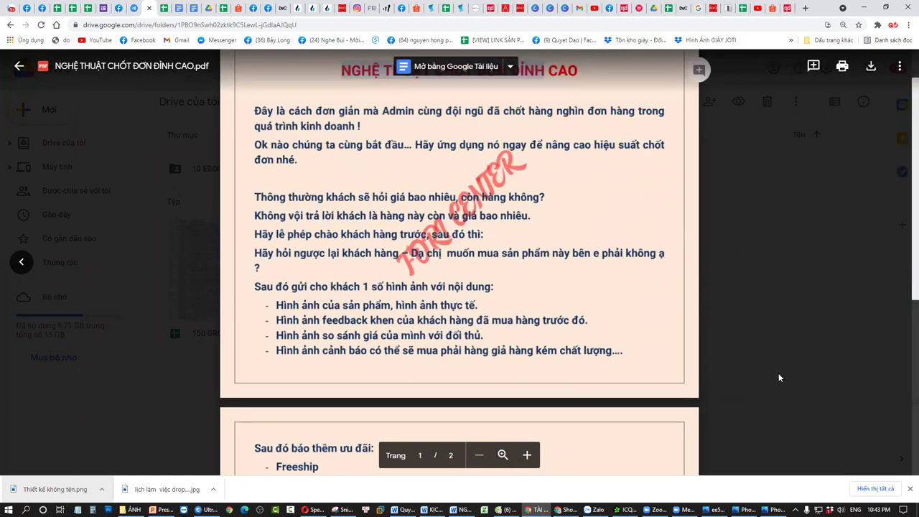
pyautogui.click(768, 371)
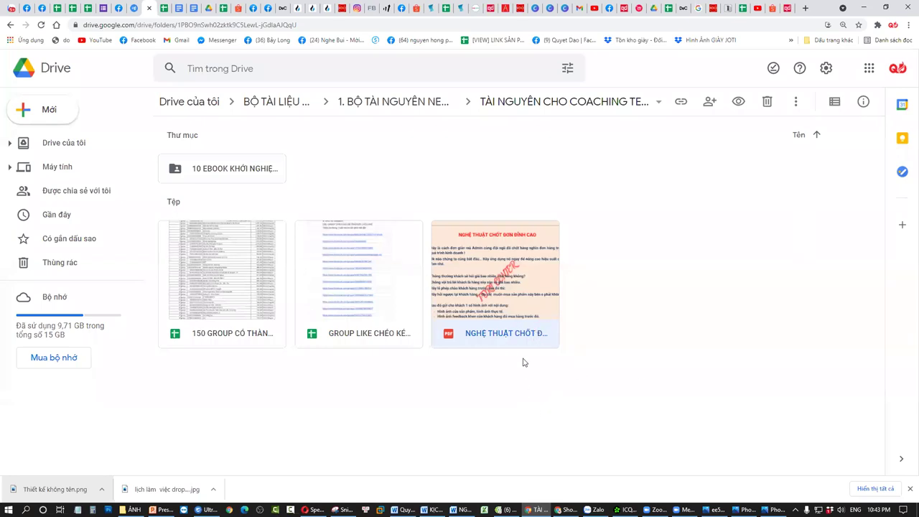
# Step: Reopen NGHỆ THUẬT CHỐT ĐƠN ĐỈNH CAO.pdf, review its customer-reply and promotion advice once more, and return to the folder
pyautogui.doubleClick(534, 260)
pyautogui.scroll(-8, 367, 329)
pyautogui.scroll(10, 367, 330)
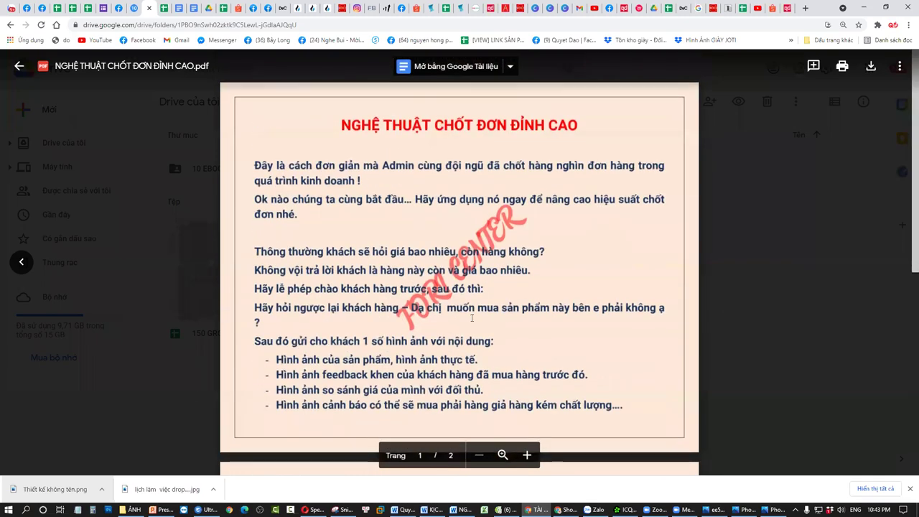
pyautogui.scroll(-2, 472, 318)
pyautogui.scroll(2, 511, 302)
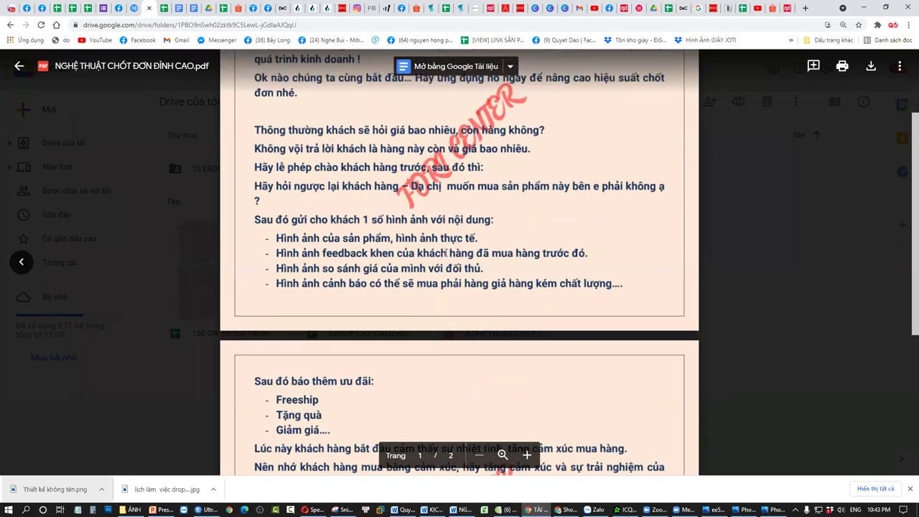
pyautogui.scroll(-5, 668, 377)
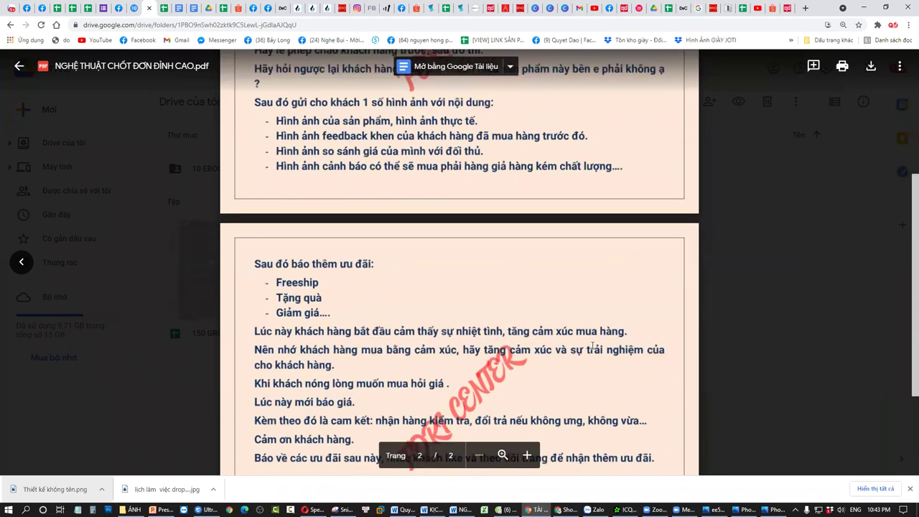
pyautogui.scroll(5, 460, 320)
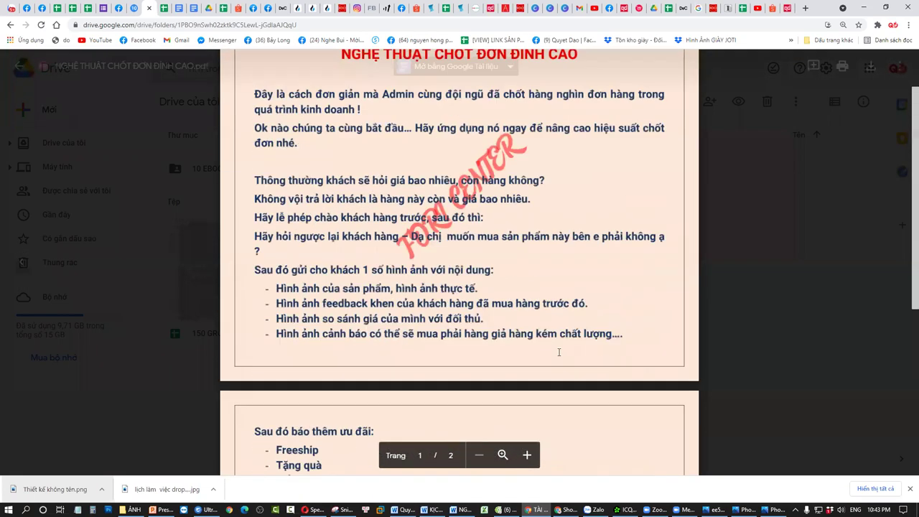
pyautogui.click(806, 322)
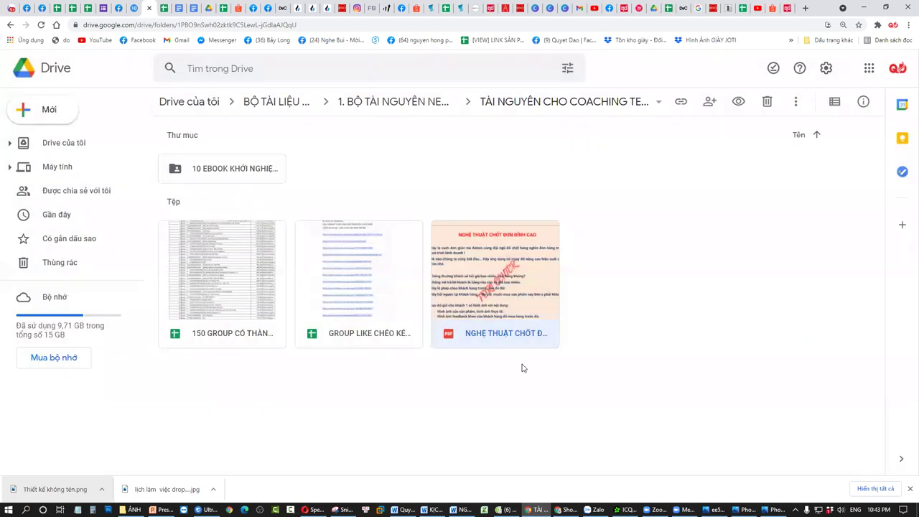
# Step: Go up to the parent Drive folder 1. BỘ TÀI NGUYÊN NEWBIE - FORI CENTER
pyautogui.click(383, 104)
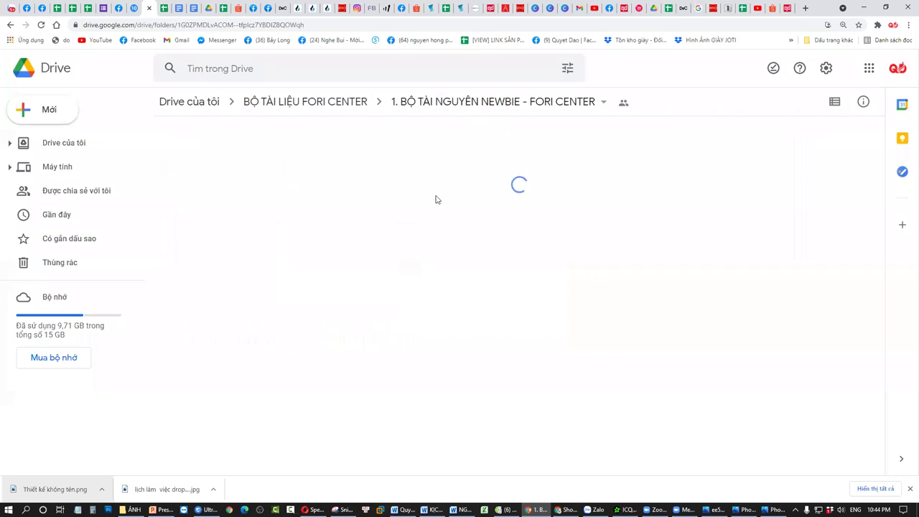
pyautogui.click(497, 105)
pyautogui.click(763, 257)
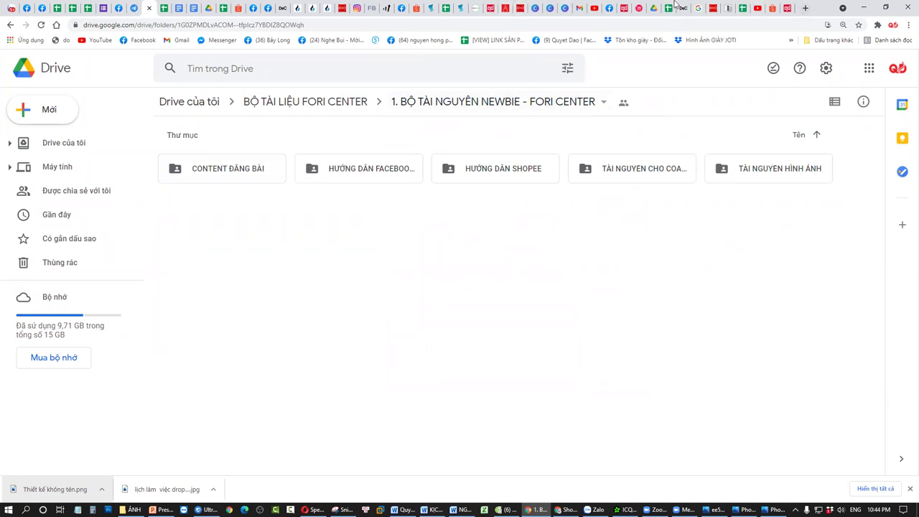
# Step: Switch to the KDOLAZ Academy site, look over the Bí mật SEO top Google course, and open the Dropshipping Thực Chiến course
pyautogui.click(520, 7)
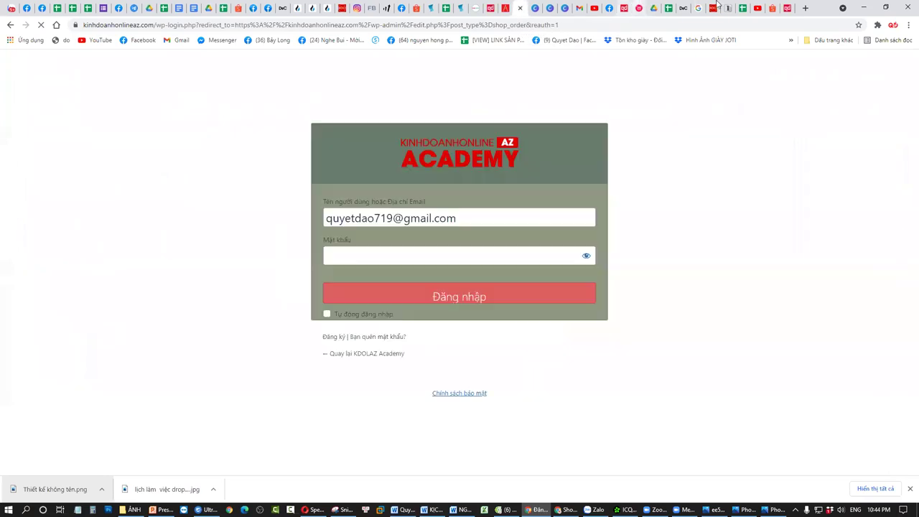
pyautogui.click(722, 7)
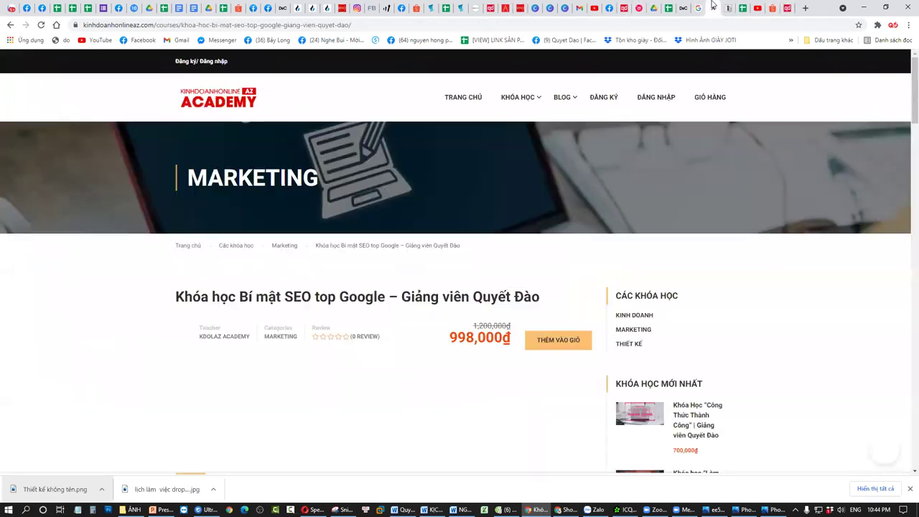
pyautogui.scroll(-10, 491, 246)
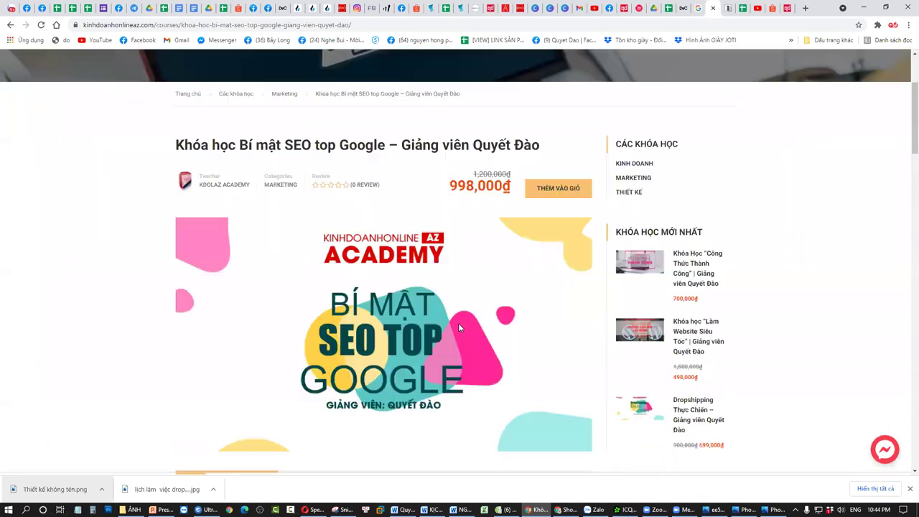
pyautogui.scroll(5, 595, 276)
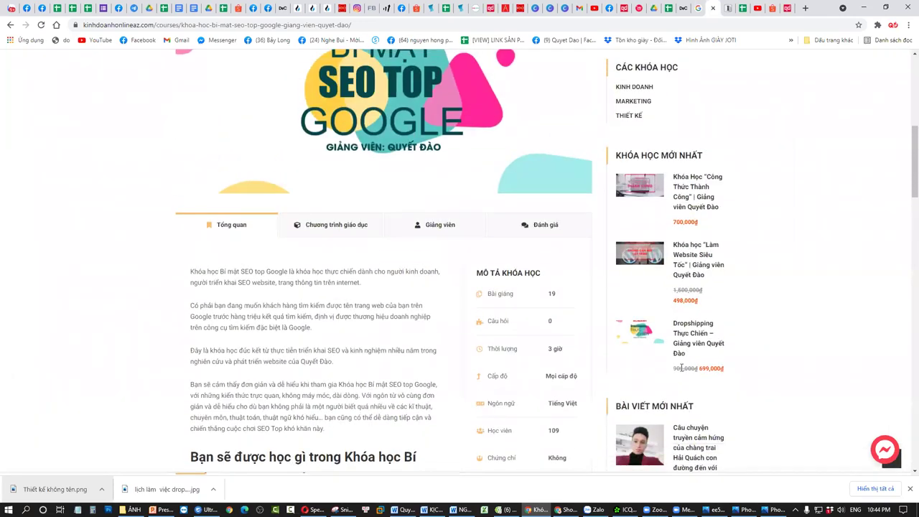
pyautogui.click(725, 339)
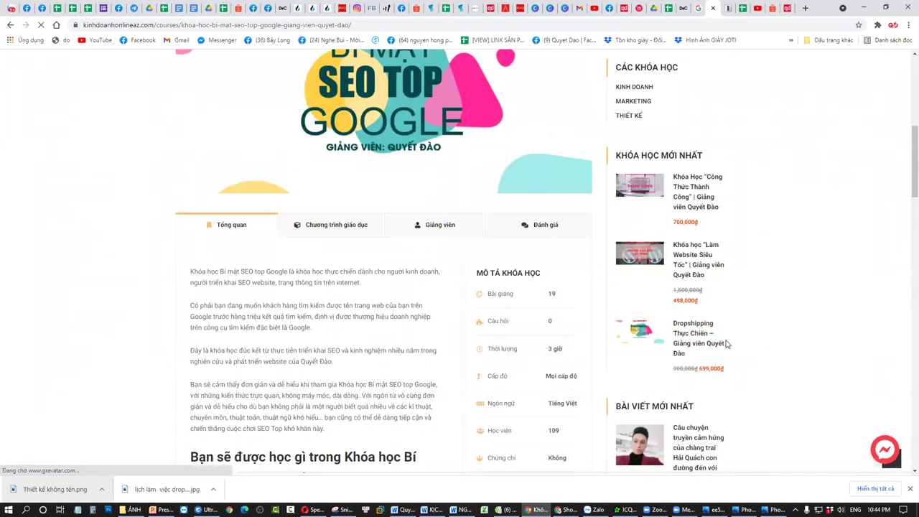
# Step: Examine the Dropshipping Thực Chiến course page, highlighting its original and discounted prices and viewing its overview
pyautogui.scroll(5, 247, 298)
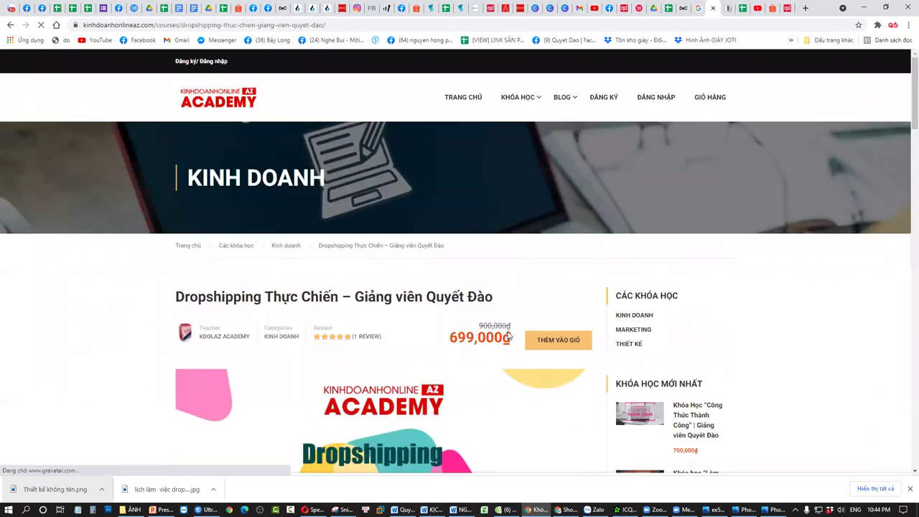
pyautogui.moveTo(508, 336); pyautogui.dragTo(434, 333)
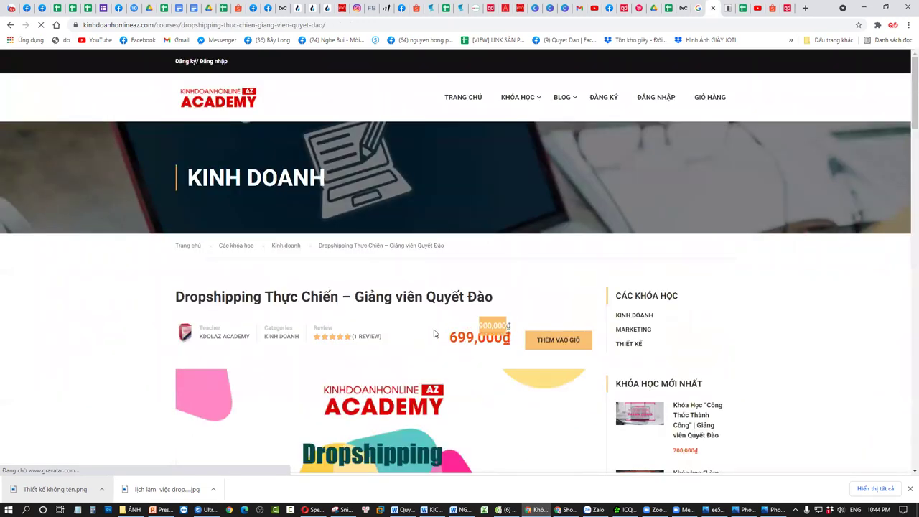
pyautogui.moveTo(510, 339); pyautogui.dragTo(433, 338)
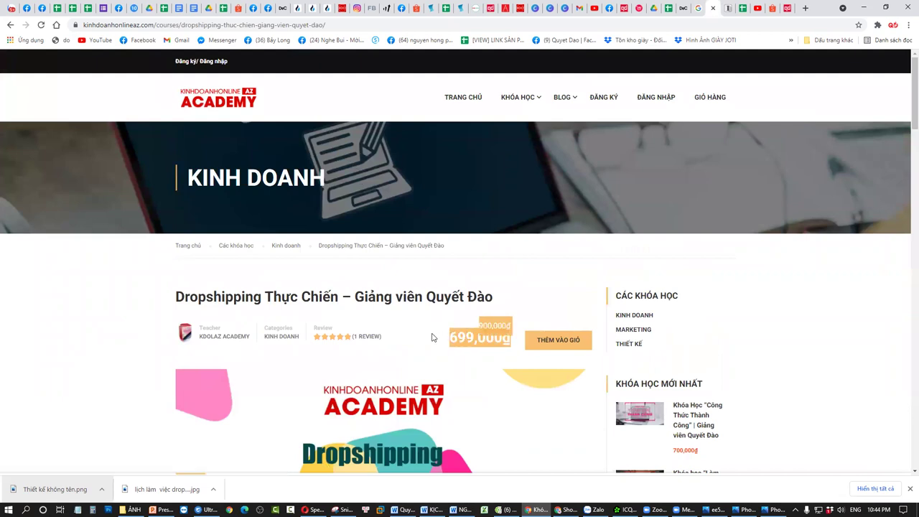
pyautogui.scroll(-3, 426, 331)
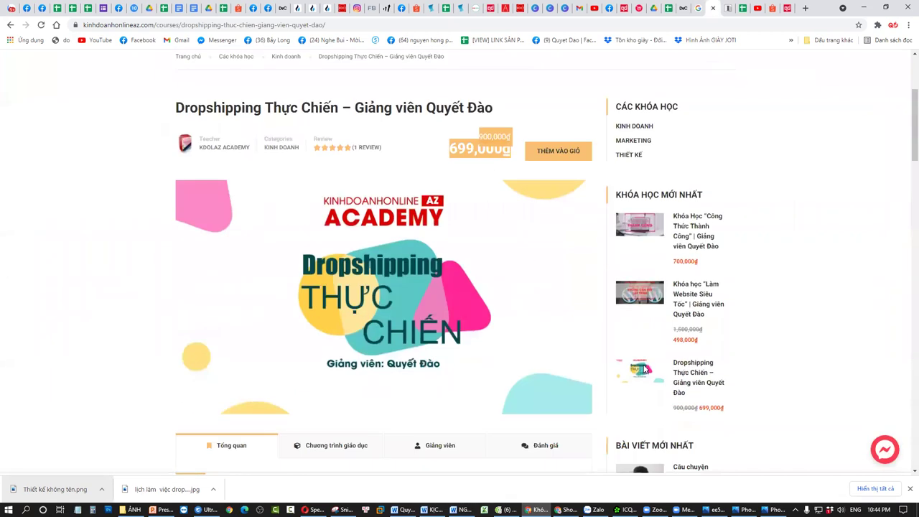
pyautogui.scroll(-2, 724, 385)
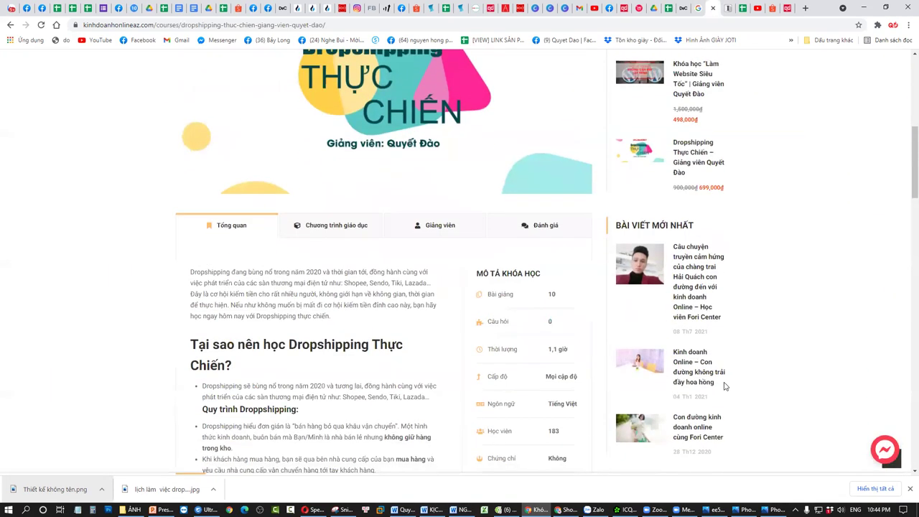
pyautogui.scroll(5, 724, 385)
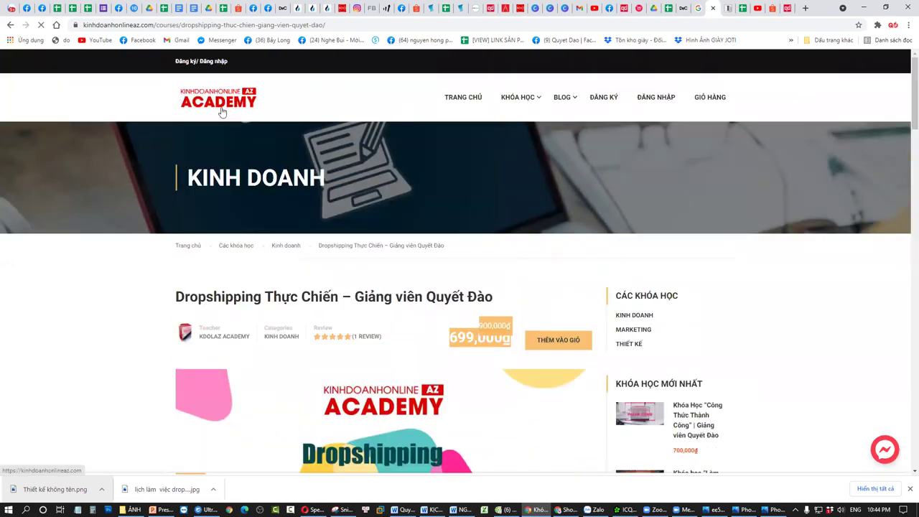
# Step: Browse the course list on the academy's home page, open the Marketplace Công Nghiệp course, and highlight part of its title
pyautogui.click(222, 109)
pyautogui.scroll(-5, 377, 317)
pyautogui.scroll(-8, 373, 313)
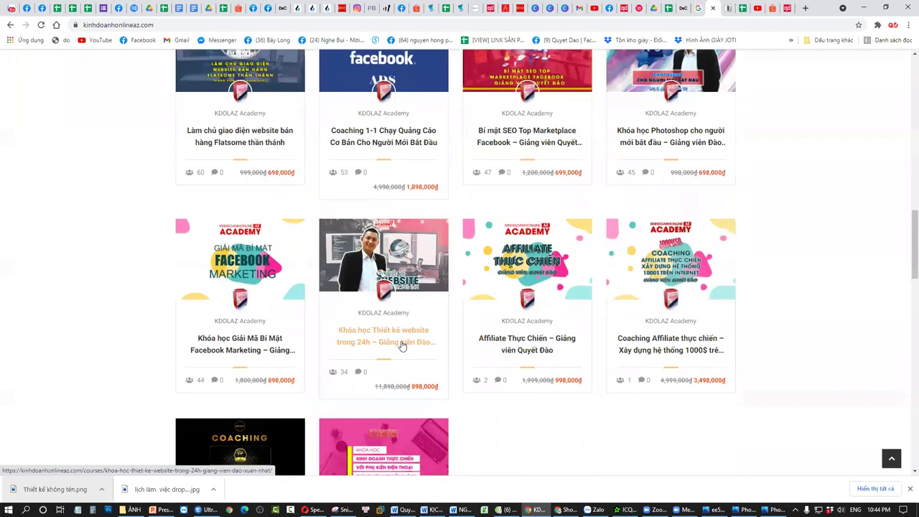
pyautogui.scroll(3, 403, 347)
pyautogui.scroll(-5, 323, 332)
pyautogui.scroll(7, 431, 332)
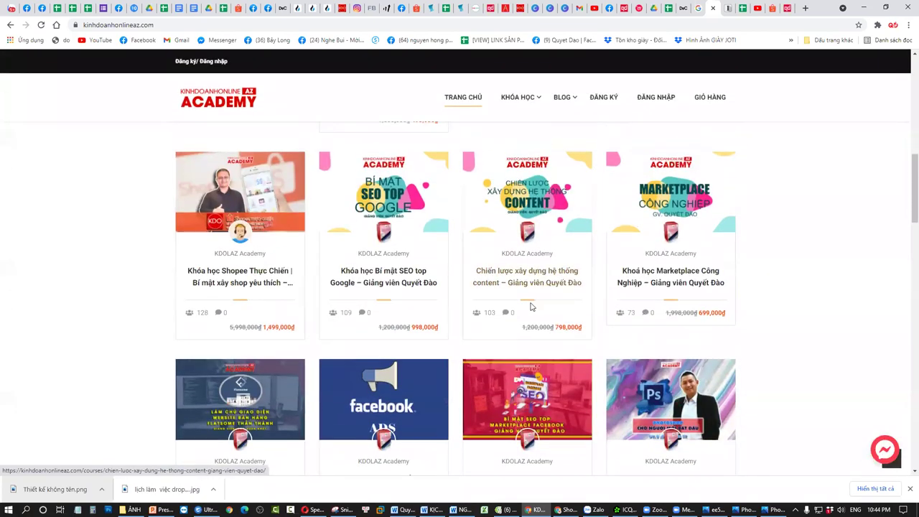
pyautogui.click(675, 203)
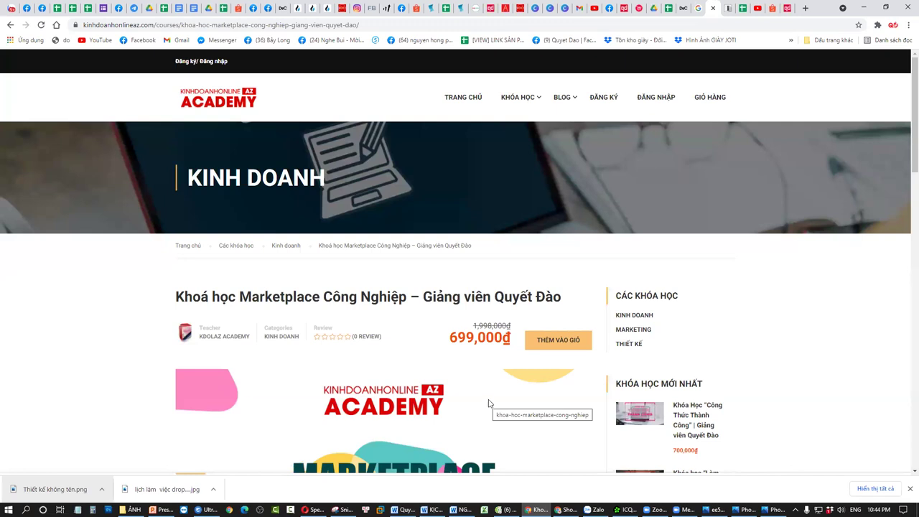
pyautogui.moveTo(171, 295); pyautogui.dragTo(320, 298)
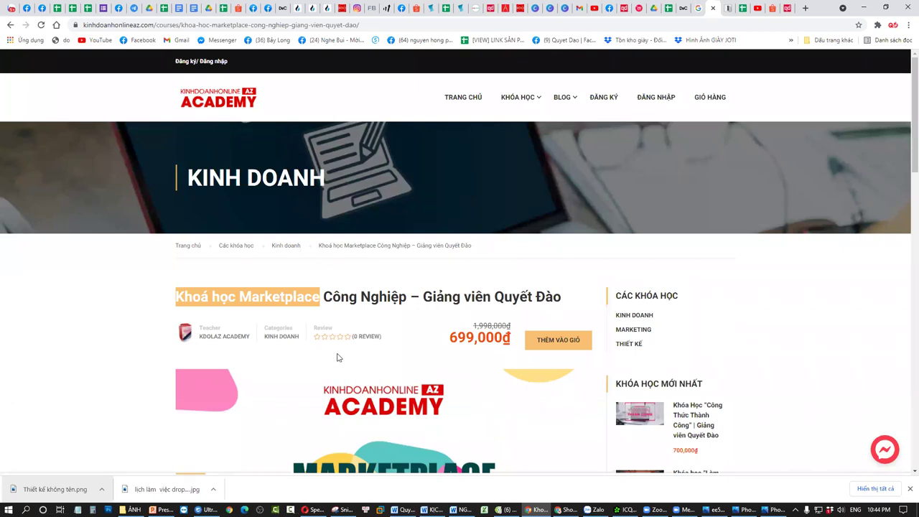
pyautogui.click(458, 316)
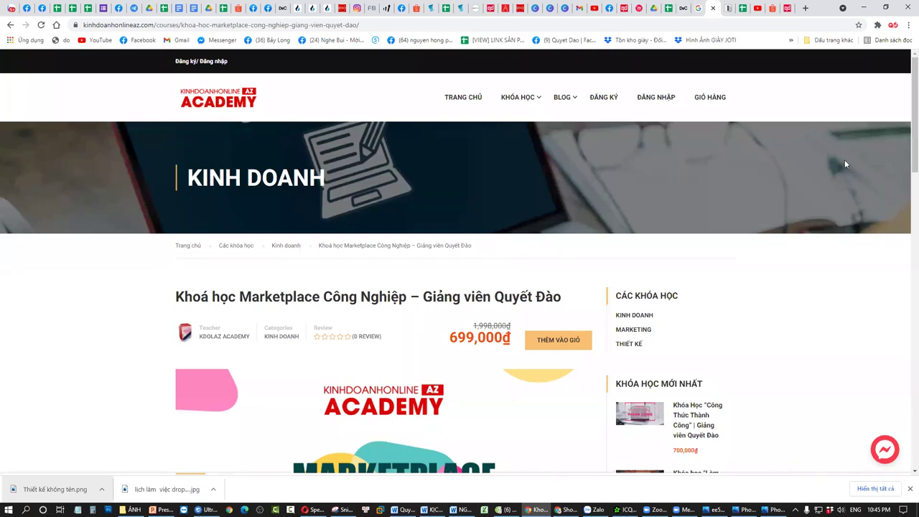
# Step: Load banhang.foricenter.com in a new tab, look over the favourite products, and open BỘ TÀI LIỆU DROPSHIPPING THỰC CHIẾN
pyautogui.click(805, 9)
pyautogui.write('B')
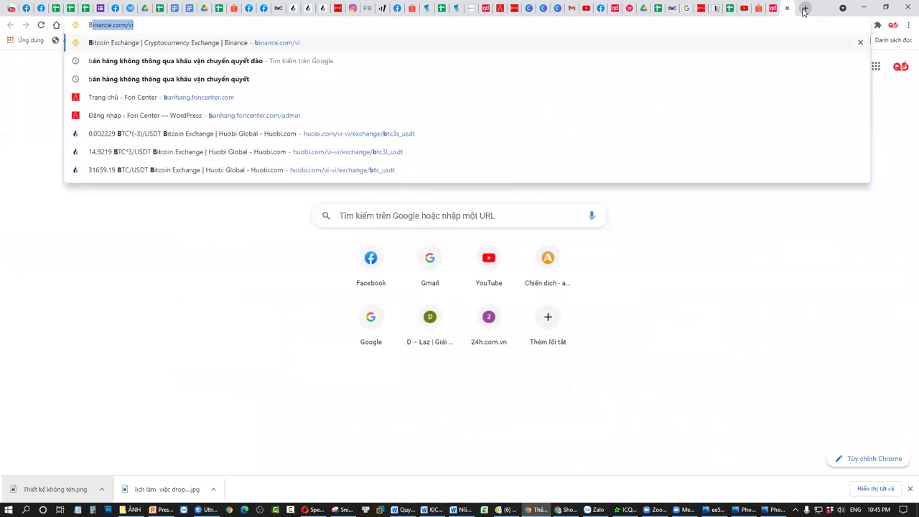
pyautogui.write('A')
pyautogui.press('Return')
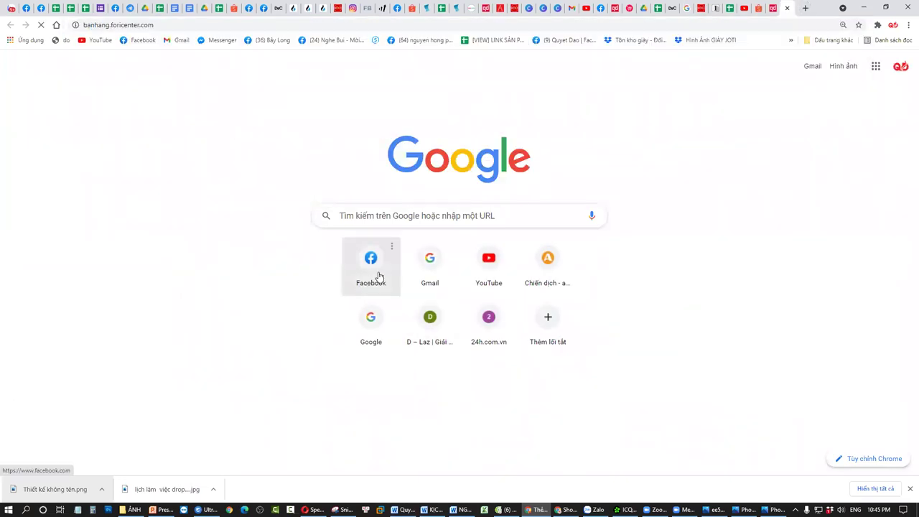
pyautogui.scroll(-5, 380, 281)
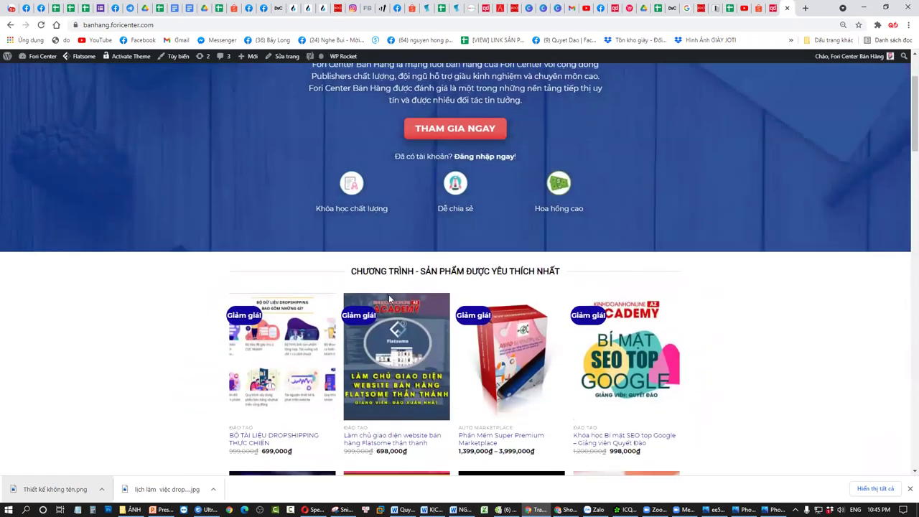
pyautogui.click(294, 206)
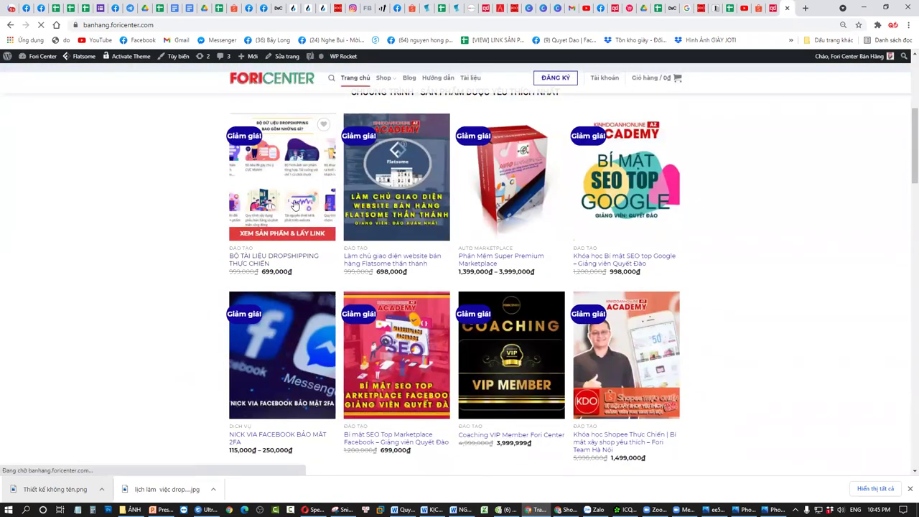
pyautogui.scroll(-1, 296, 208)
pyautogui.scroll(2, 302, 216)
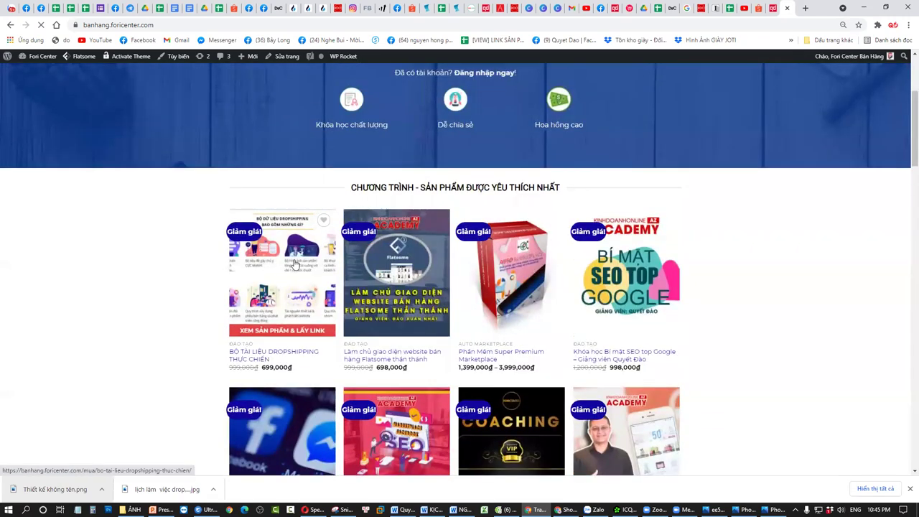
# Step: Look over the BỘ TÀI LIỆU DROPSHIPPING THỰC CHIẾN product page, highlighting the list of documents included in the description
pyautogui.scroll(-4, 431, 345)
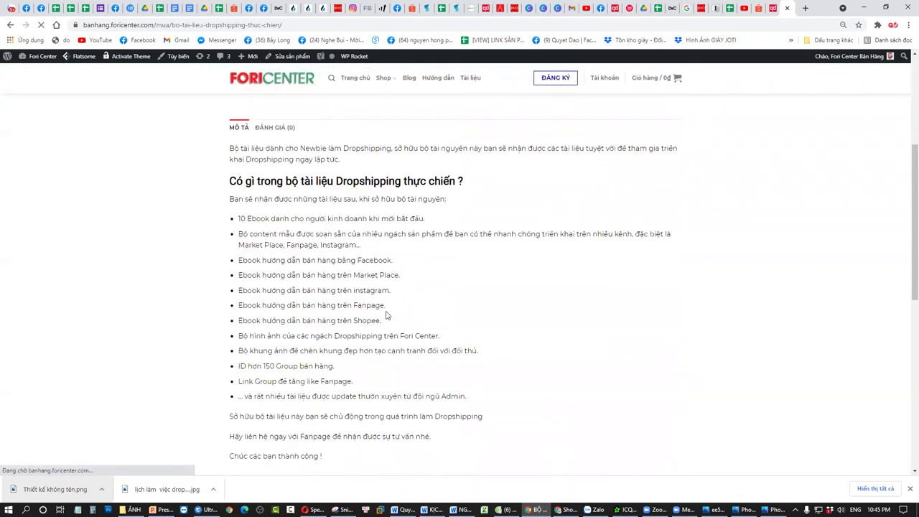
pyautogui.scroll(-1, 395, 388)
pyautogui.moveTo(434, 388); pyautogui.dragTo(265, 151)
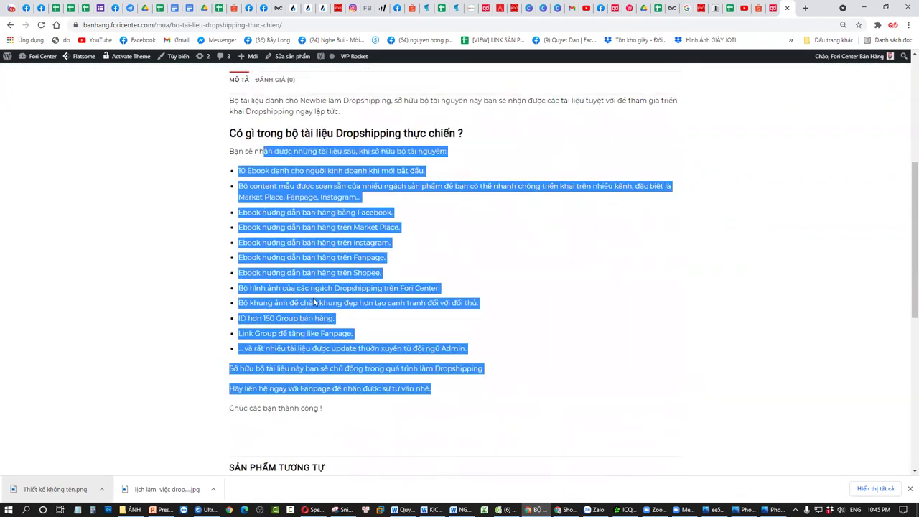
pyautogui.scroll(4, 314, 302)
pyautogui.click(352, 313)
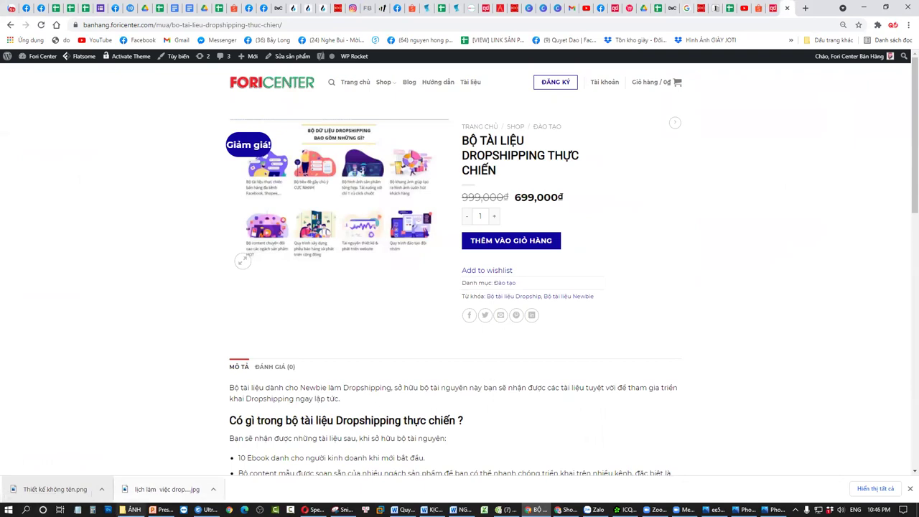
# Step: Switch to File Explorer and open the DATA (F:) drive
pyautogui.click(134, 509)
pyautogui.click(41, 361)
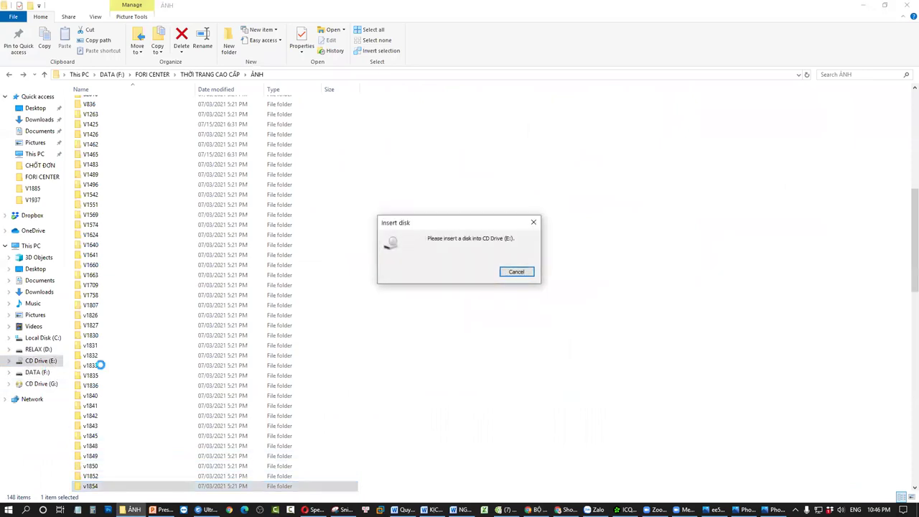
pyautogui.click(518, 271)
pyautogui.click(40, 372)
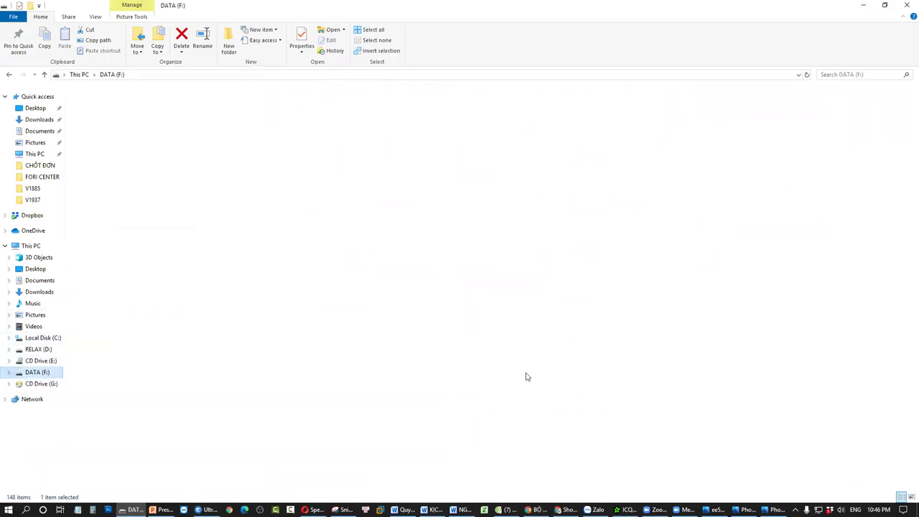
pyautogui.press('Right')
pyautogui.press('Right')
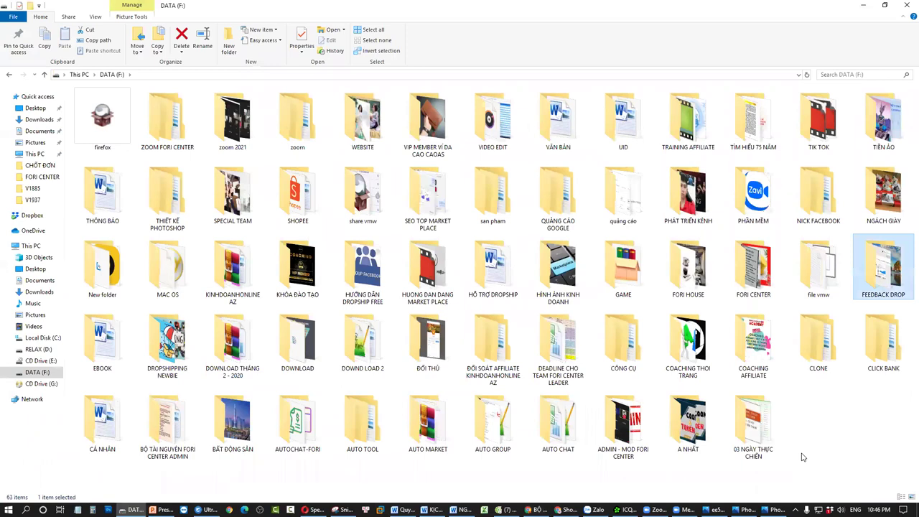
pyautogui.press('c')
pyautogui.press('a')
pyautogui.hotkey('alt', 'Left')
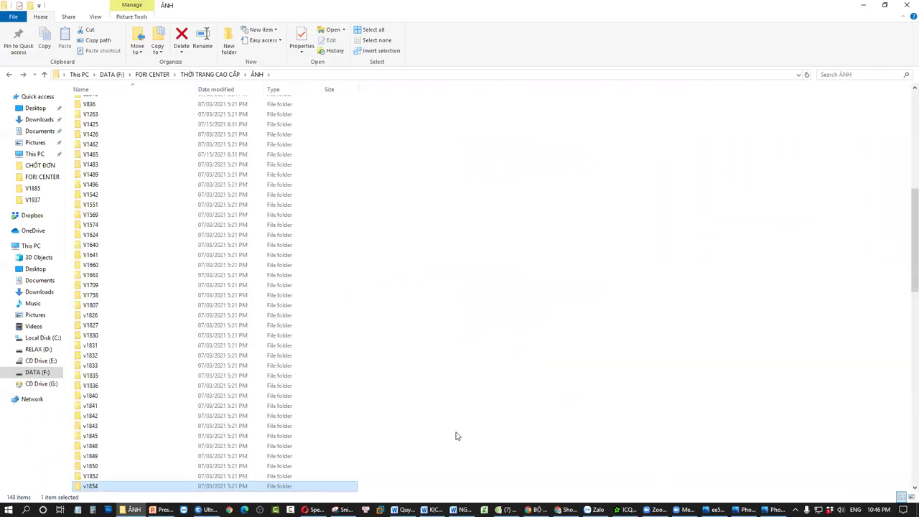
pyautogui.click(44, 373)
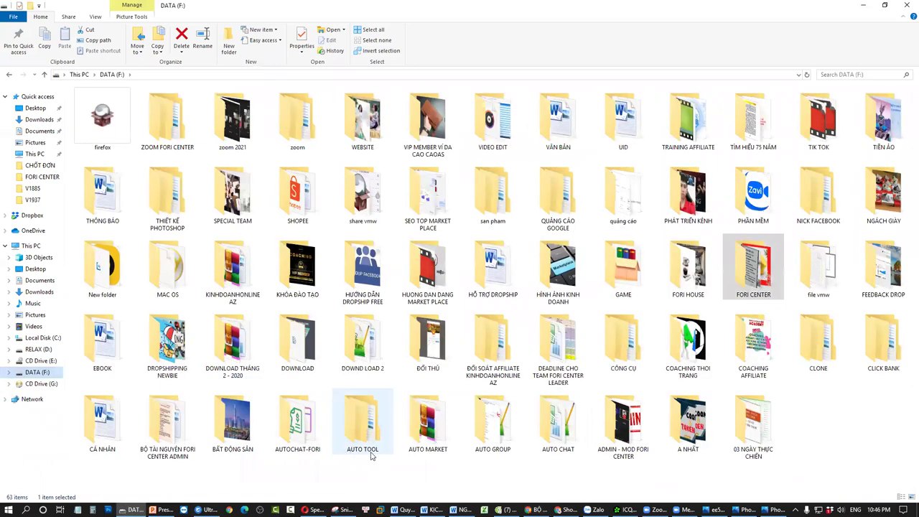
# Step: Launch AutoMarketPlace from the AutoMarketPlace 2.0.1.6 folder inside AUTO MARKET, and open the RELAX (D:) drive
pyautogui.doubleClick(434, 433)
pyautogui.doubleClick(113, 113)
pyautogui.doubleClick(115, 174)
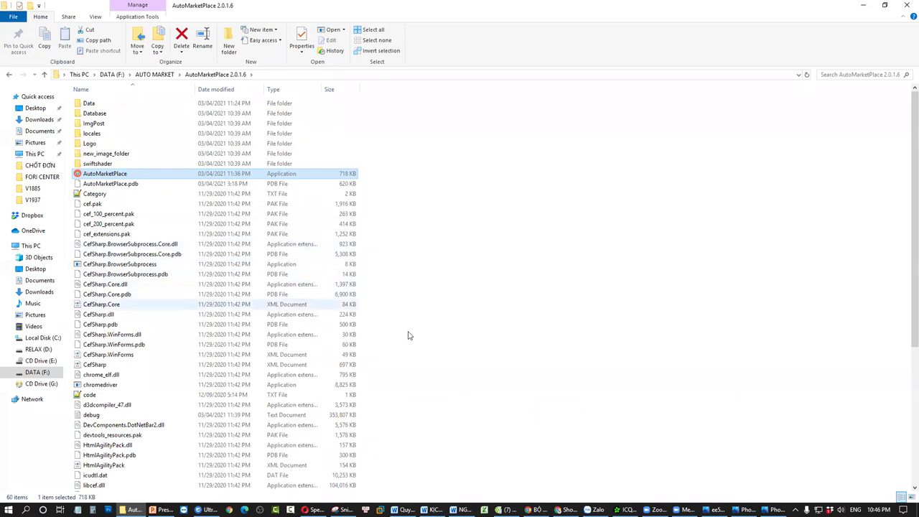
pyautogui.scroll(-3, 523, 355)
pyautogui.scroll(3, 584, 400)
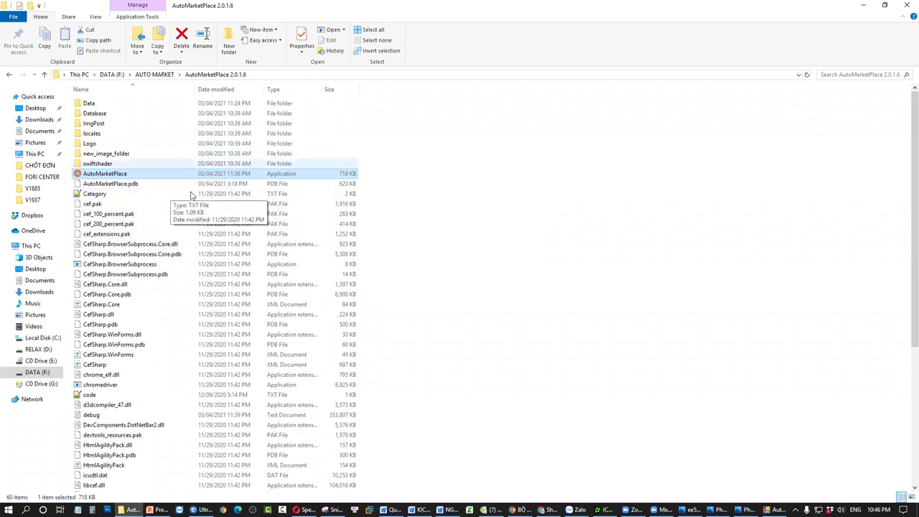
pyautogui.click(38, 349)
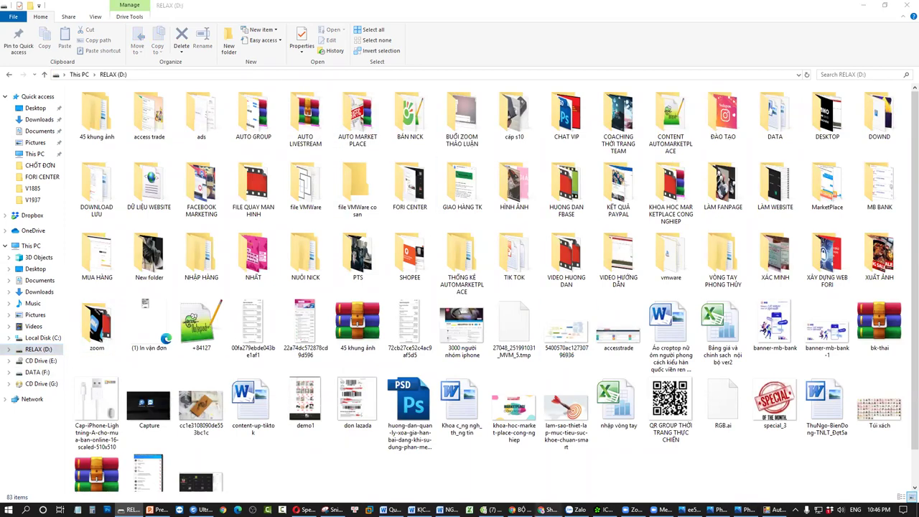
# Step: Switch to the Chrome window with the Shopee pages, search for forisoftware in a new tab, and open the site's Auto Marketplace product page
pyautogui.click(547, 510)
pyautogui.click(806, 9)
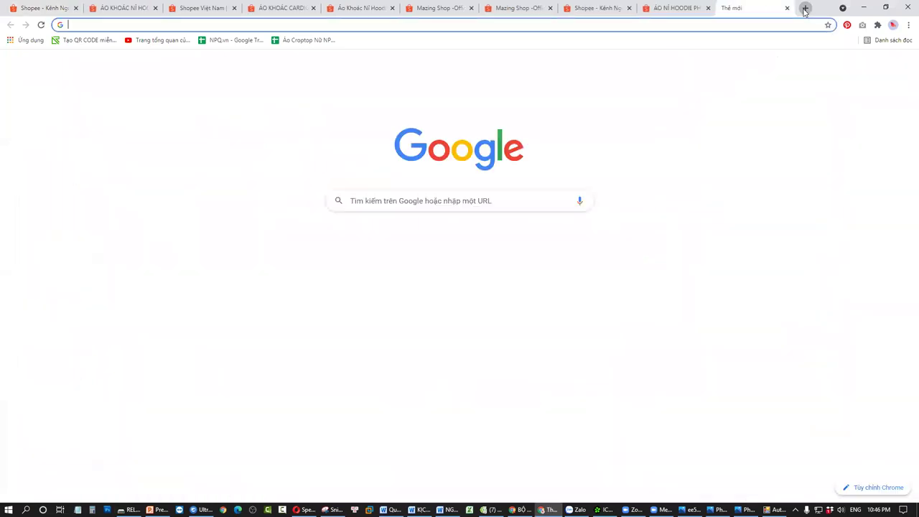
pyautogui.write('ba')
pyautogui.press('BackSpace')
pyautogui.press('BackSpace')
pyautogui.press('BackSpace')
pyautogui.write('forisoftware')
pyautogui.press('Return')
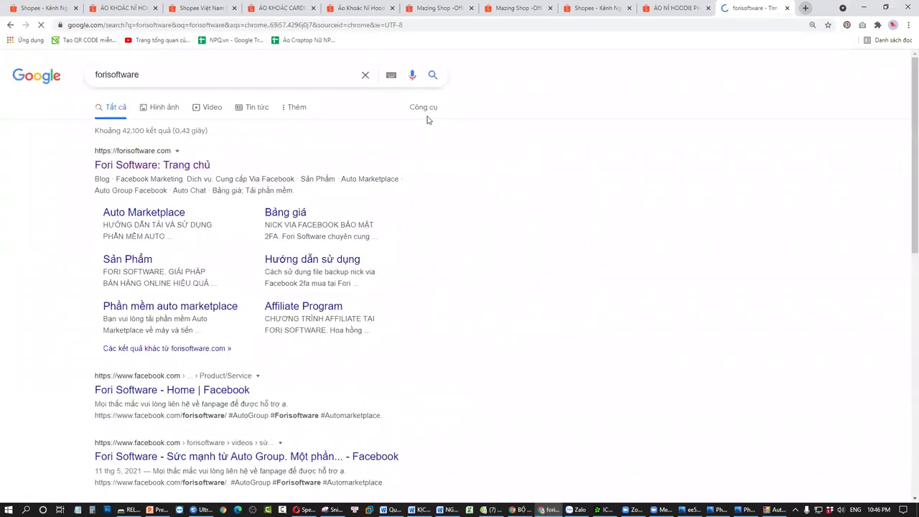
pyautogui.click(153, 165)
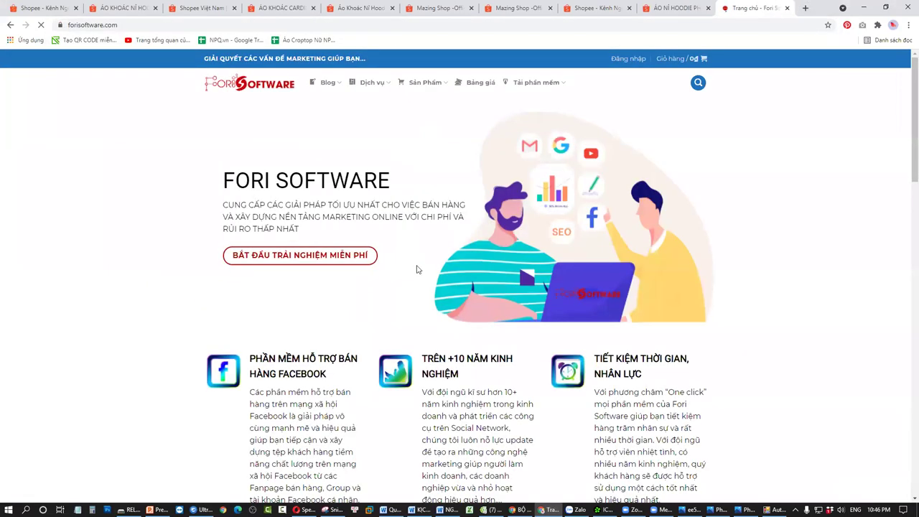
pyautogui.moveTo(430, 83)
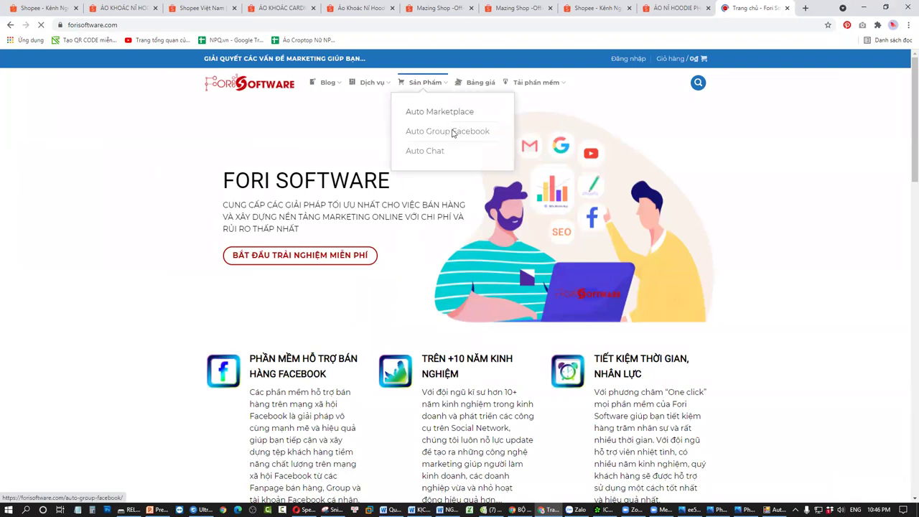
pyautogui.click(446, 113)
# Step: Examine the Auto Marketplace page, from its introduction of Marketplace to the numbered reasons for selling there
pyautogui.scroll(-3, 338, 331)
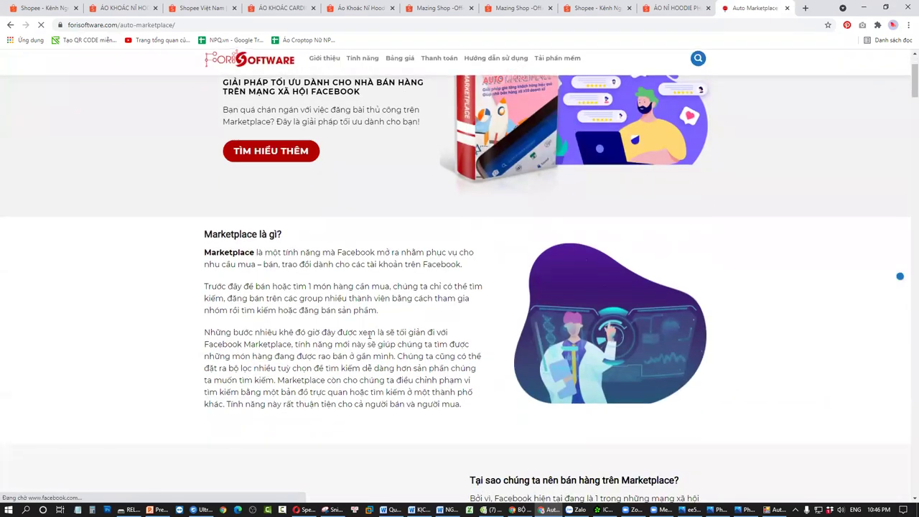
pyautogui.scroll(3, 338, 331)
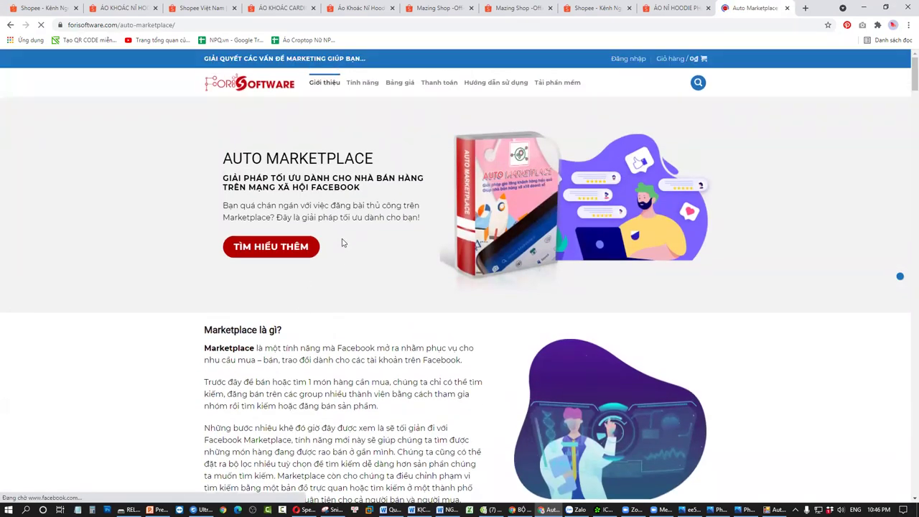
pyautogui.scroll(-3, 297, 245)
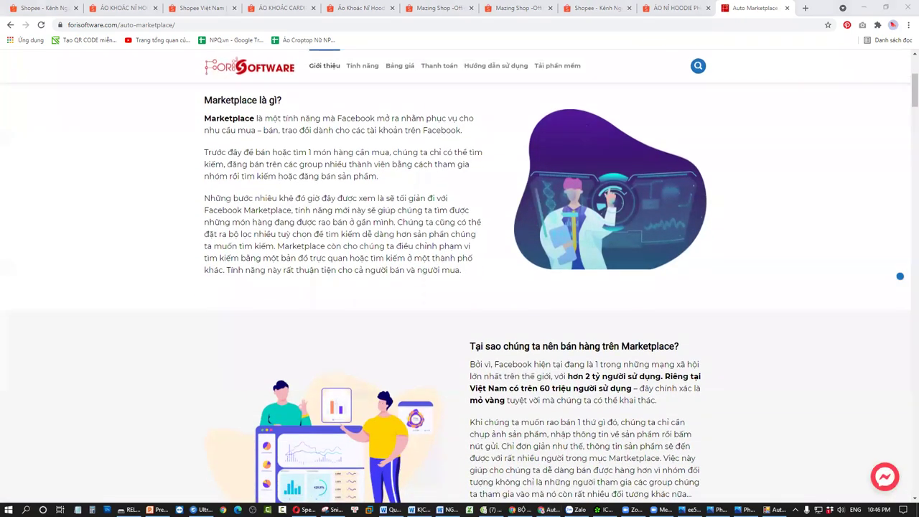
pyautogui.scroll(3, 431, 278)
pyautogui.scroll(-12, 495, 448)
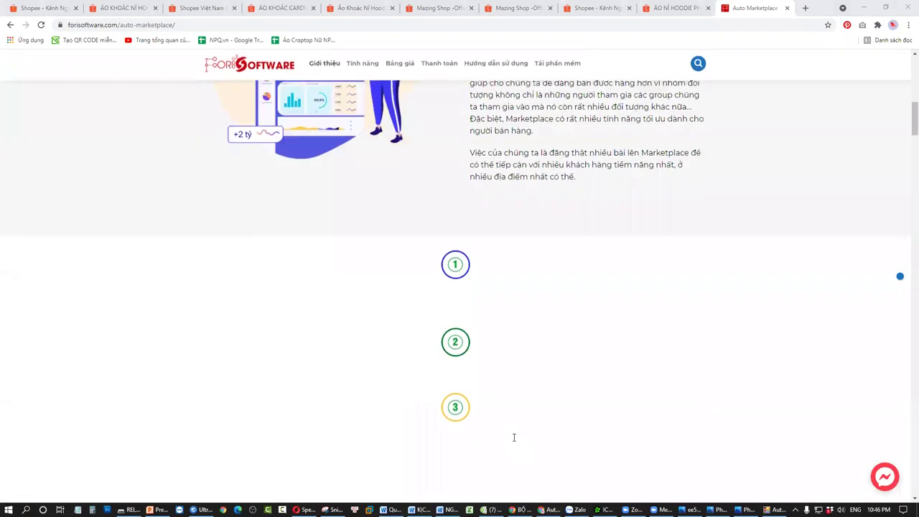
pyautogui.scroll(-5, 875, 265)
pyautogui.scroll(15, 468, 359)
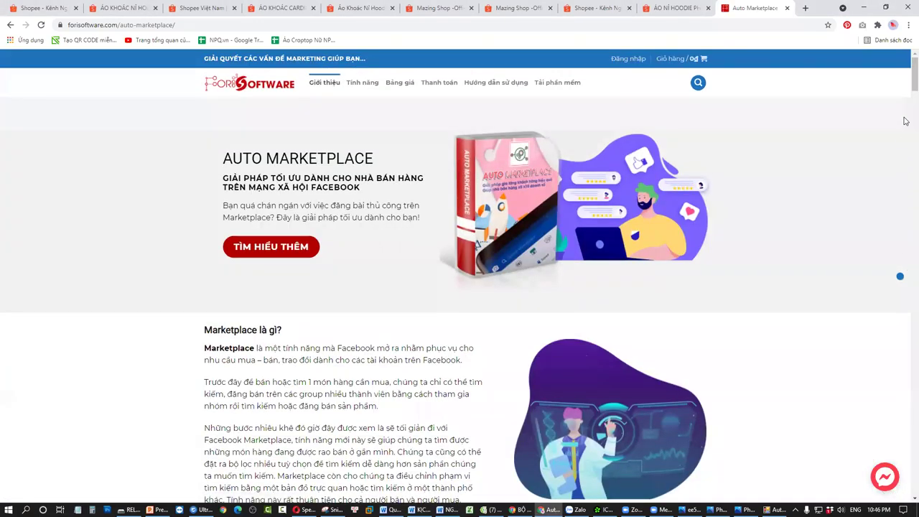
pyautogui.scroll(-2, 464, 275)
pyautogui.scroll(2, 464, 275)
pyautogui.scroll(-7, 406, 402)
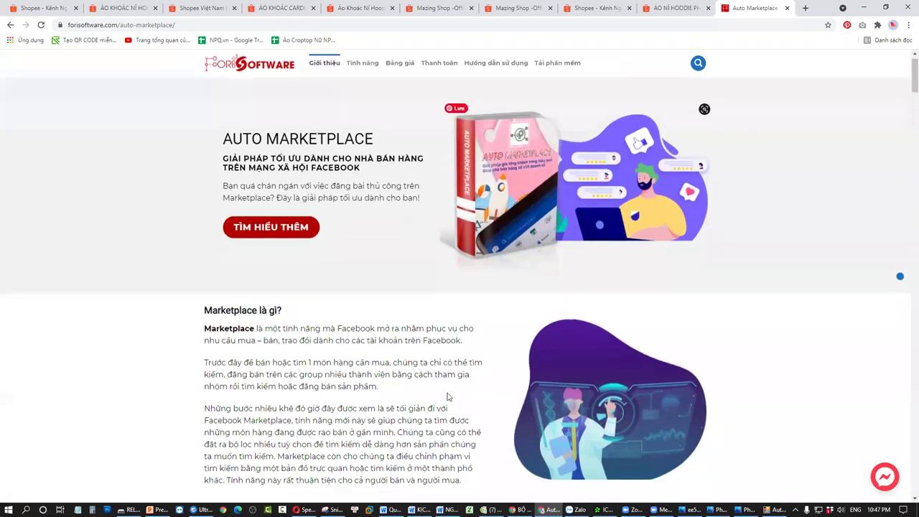
pyautogui.scroll(-8, 417, 392)
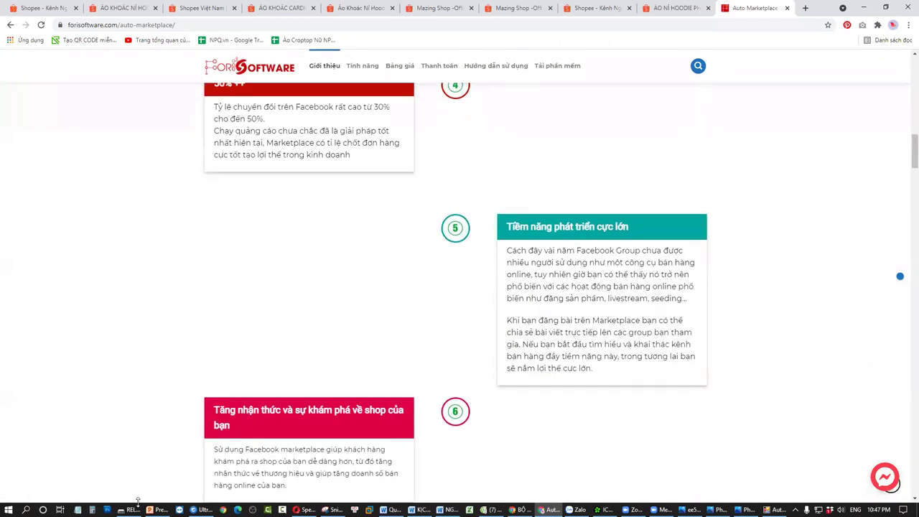
# Step: Try to launch AutoMarketPlace 2.0.1.4 from the AUTO MARKET PLACE folder on RELAX (D:), and close its key entry window
pyautogui.moveTo(156, 510)
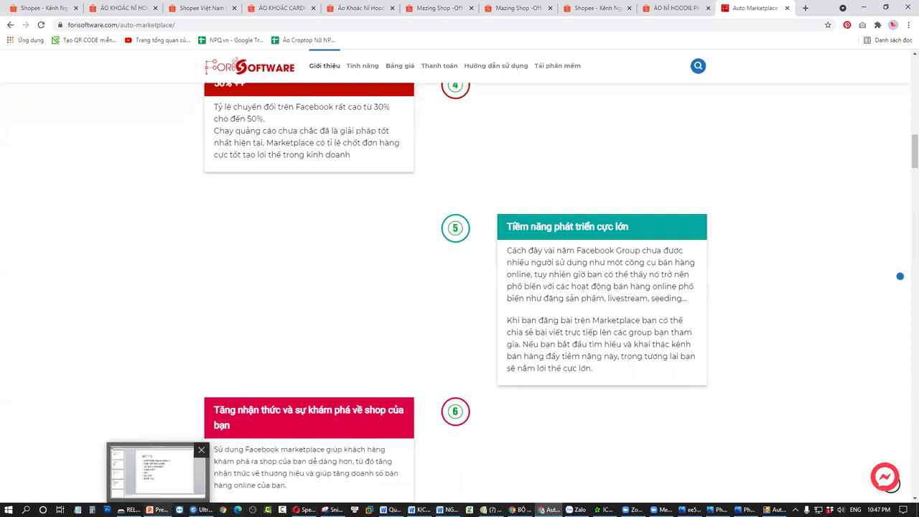
pyautogui.click(129, 510)
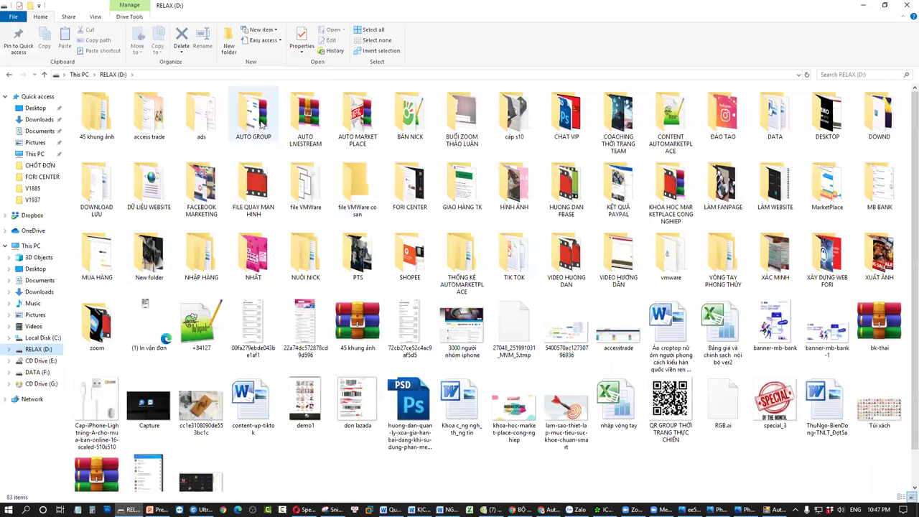
pyautogui.doubleClick(376, 111)
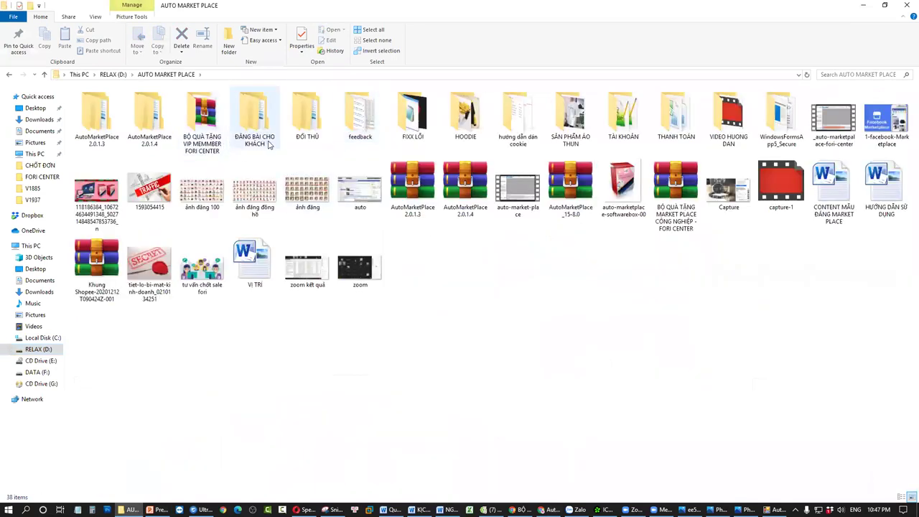
pyautogui.doubleClick(143, 123)
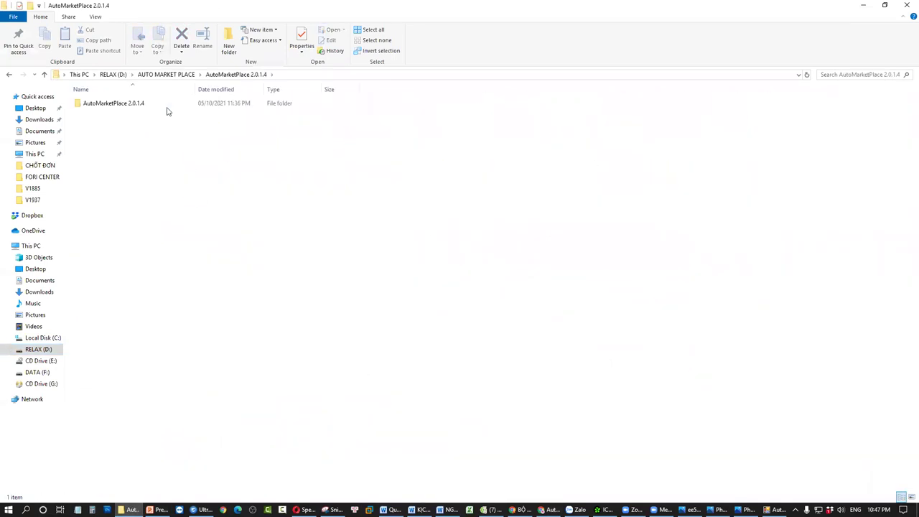
pyautogui.click(113, 175)
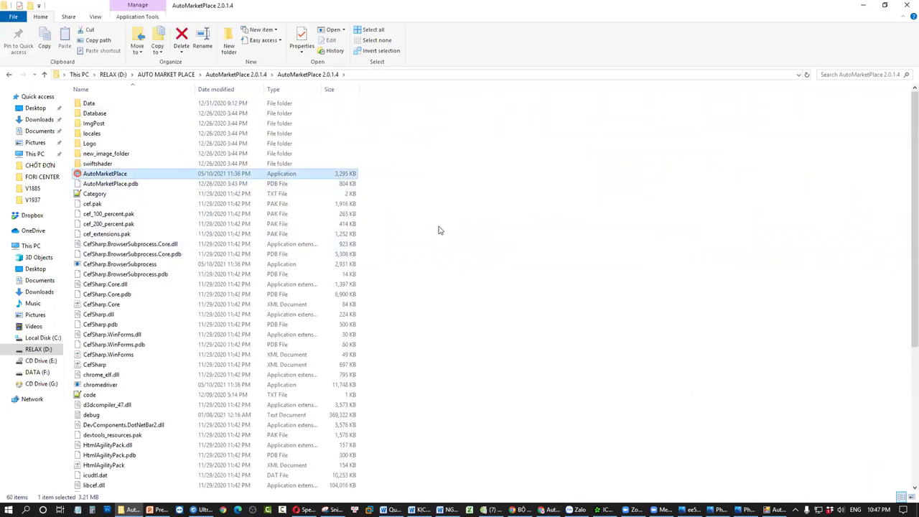
pyautogui.press('Return')
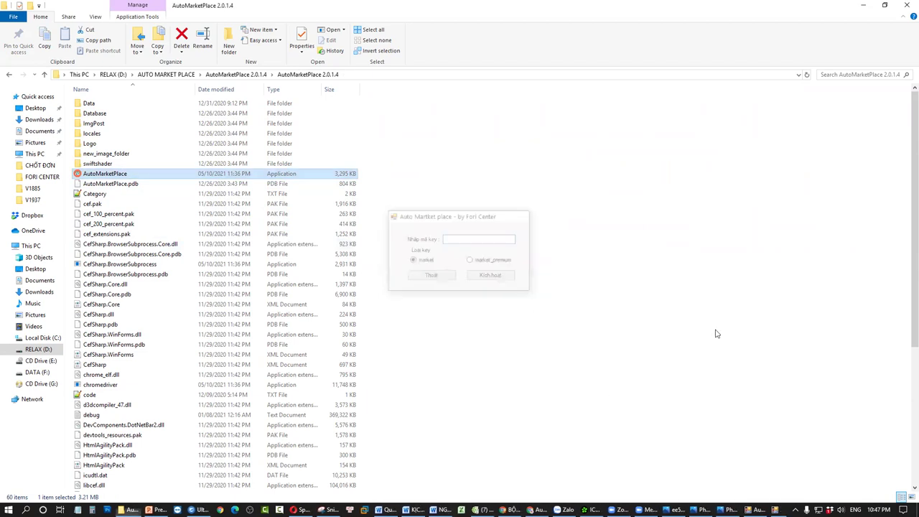
pyautogui.click(525, 217)
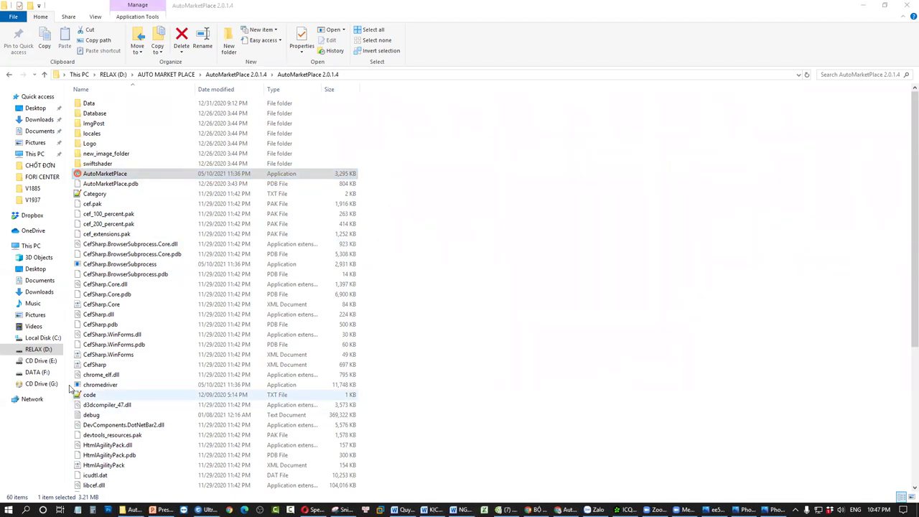
# Step: Open the AutoMarketPlace 2.0.1.6 folder inside AUTO MARKET on DATA (F:) and select the AutoMarketPlace application
pyautogui.click(38, 372)
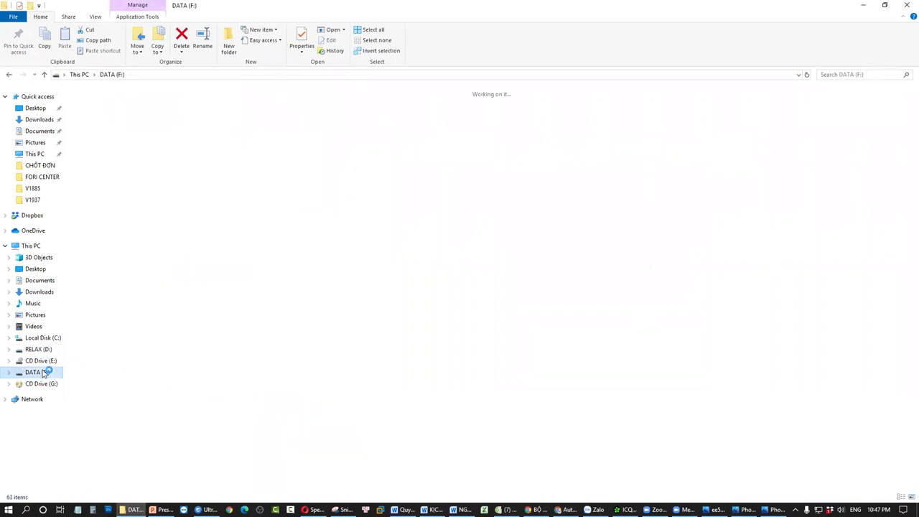
pyautogui.doubleClick(431, 427)
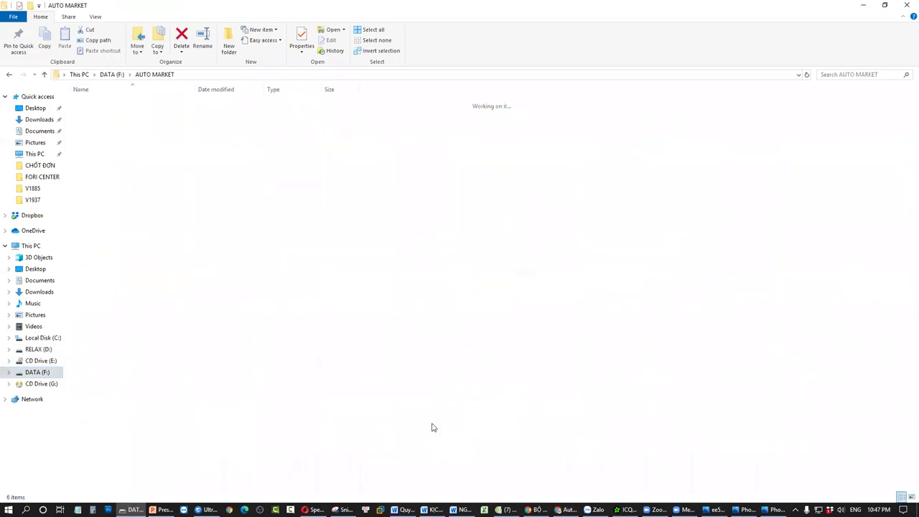
pyautogui.doubleClick(151, 114)
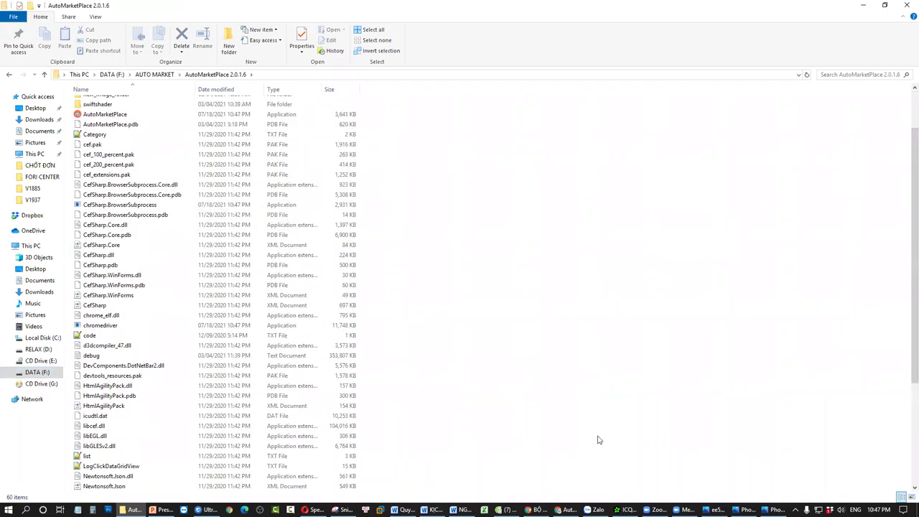
pyautogui.moveTo(607, 446); pyautogui.dragTo(466, 199)
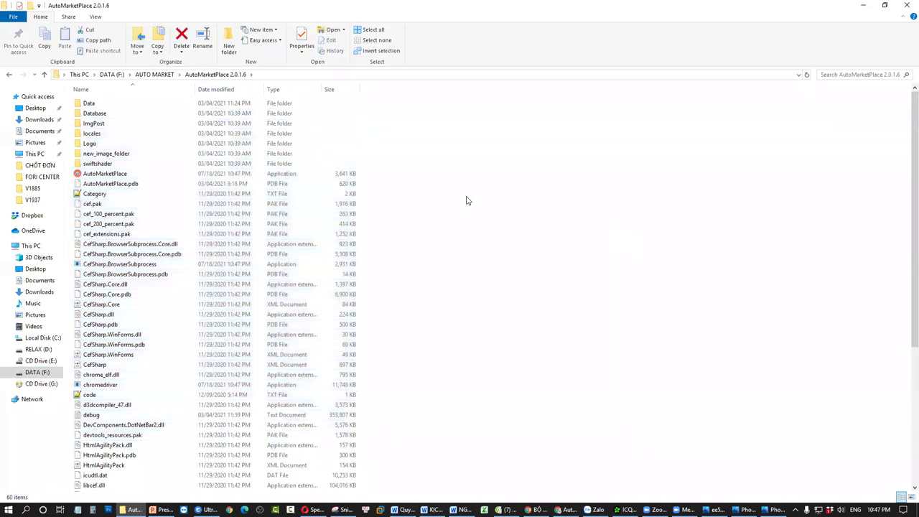
pyautogui.click(165, 175)
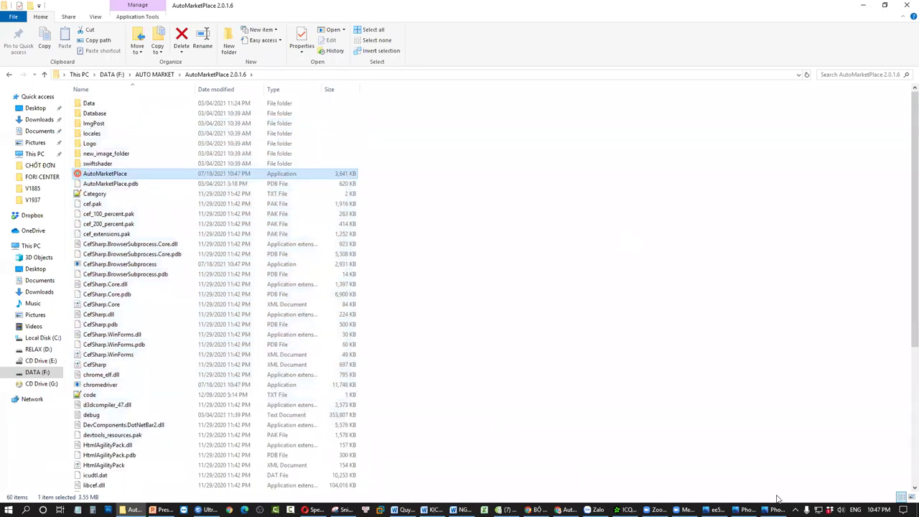
pyautogui.scroll(-2, 448, 380)
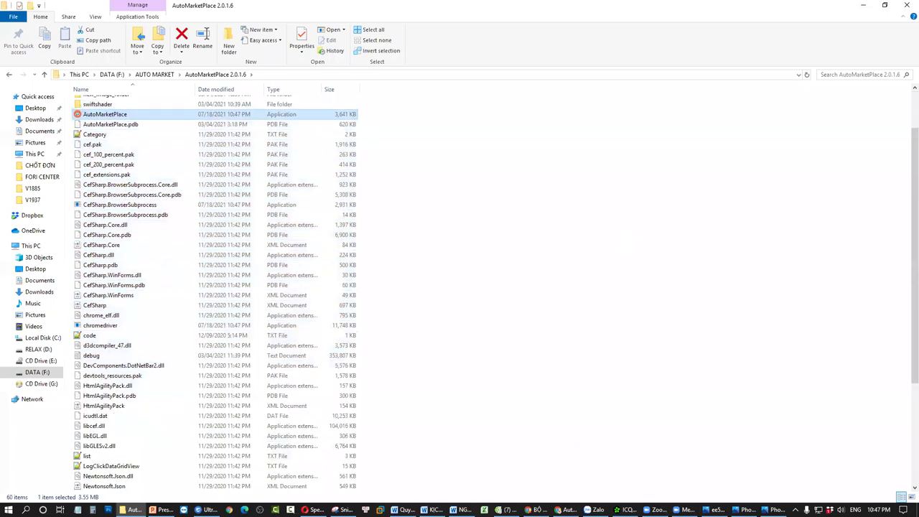
# Step: Return to the Auto Marketplace page in Chrome and review its introduction, highlighting the banner and the Marketplace là gì? section
pyautogui.click(568, 510)
pyautogui.scroll(12, 468, 281)
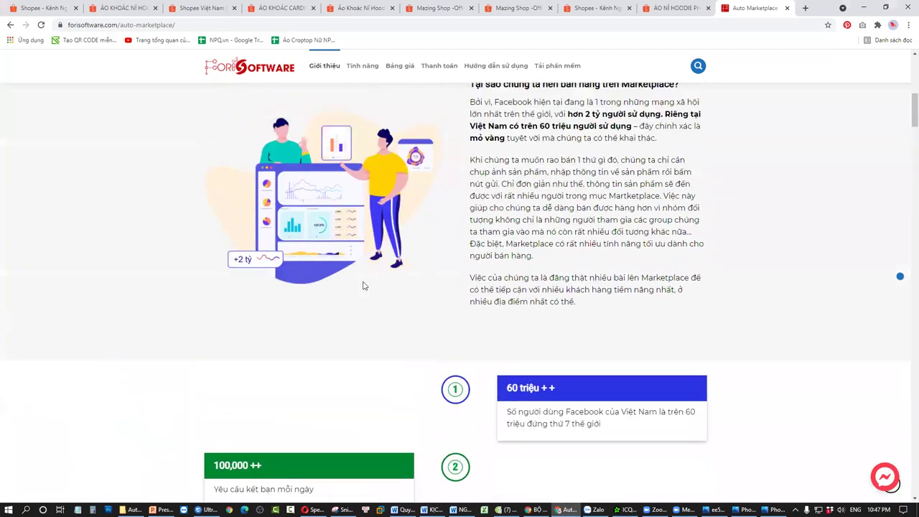
pyautogui.scroll(5, 321, 322)
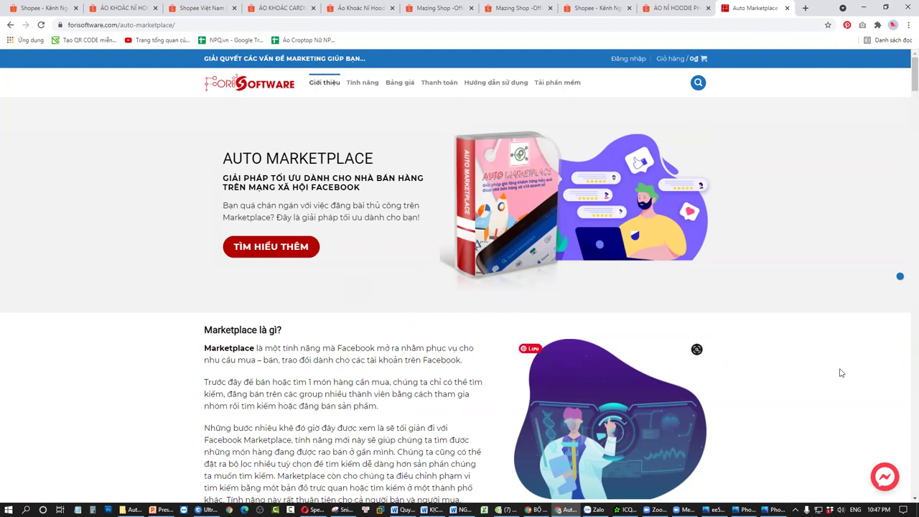
pyautogui.tripleClick(696, 303)
pyautogui.moveTo(696, 303); pyautogui.dragTo(810, 414)
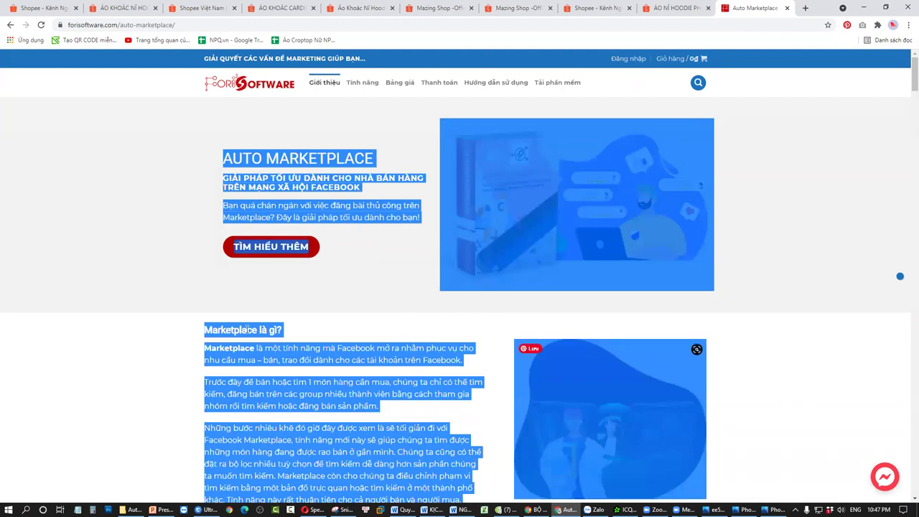
pyautogui.scroll(-3, 273, 288)
pyautogui.click(300, 237)
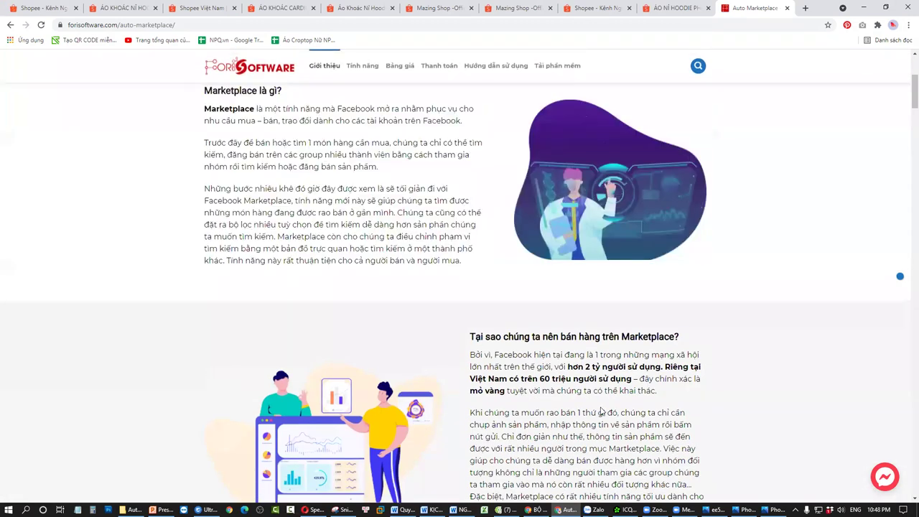